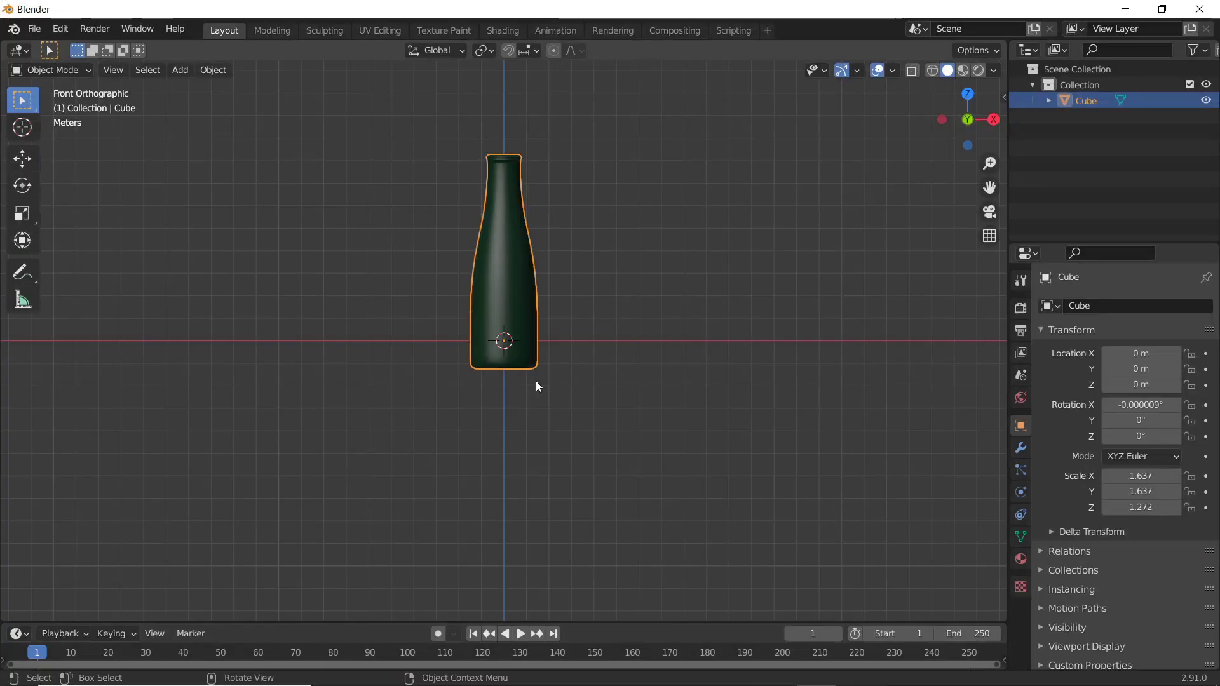
Orbit the Blender viewport around the green bottle model, Cube.
middle_drag(535, 380, 576, 414)
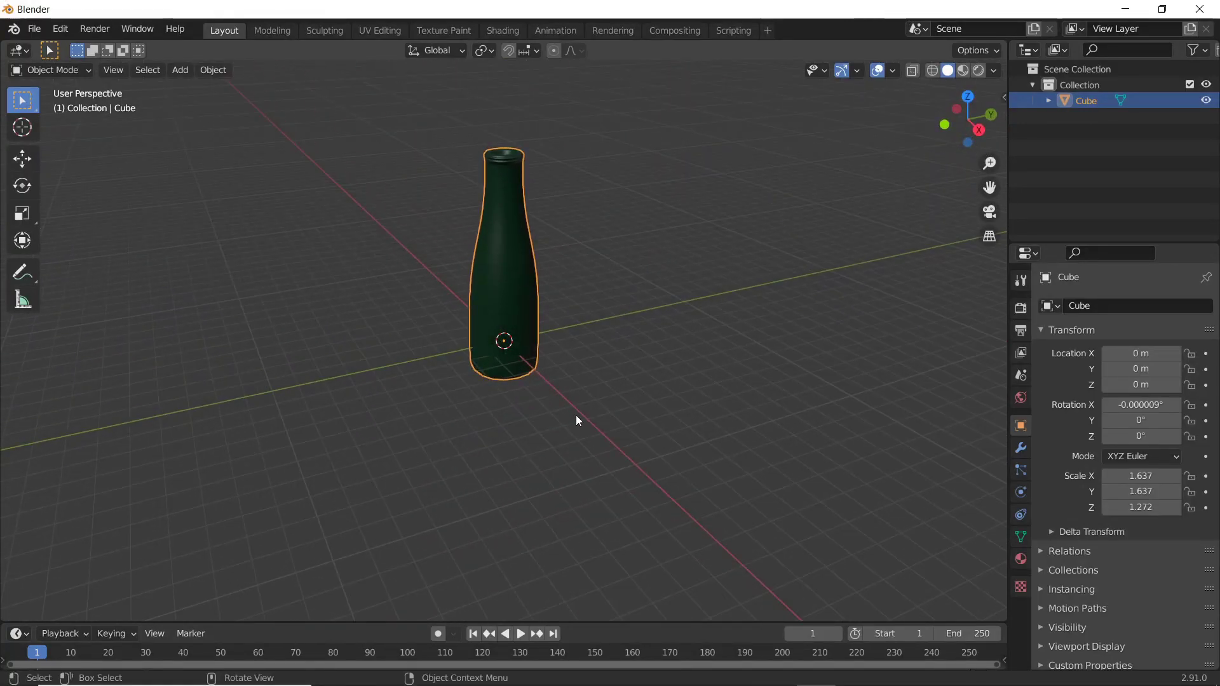
View the bottle in Front Orthographic, zoom out, and enter Edit Mode on its mesh.
scroll(576, 414, up, 3)
key(KP_1)
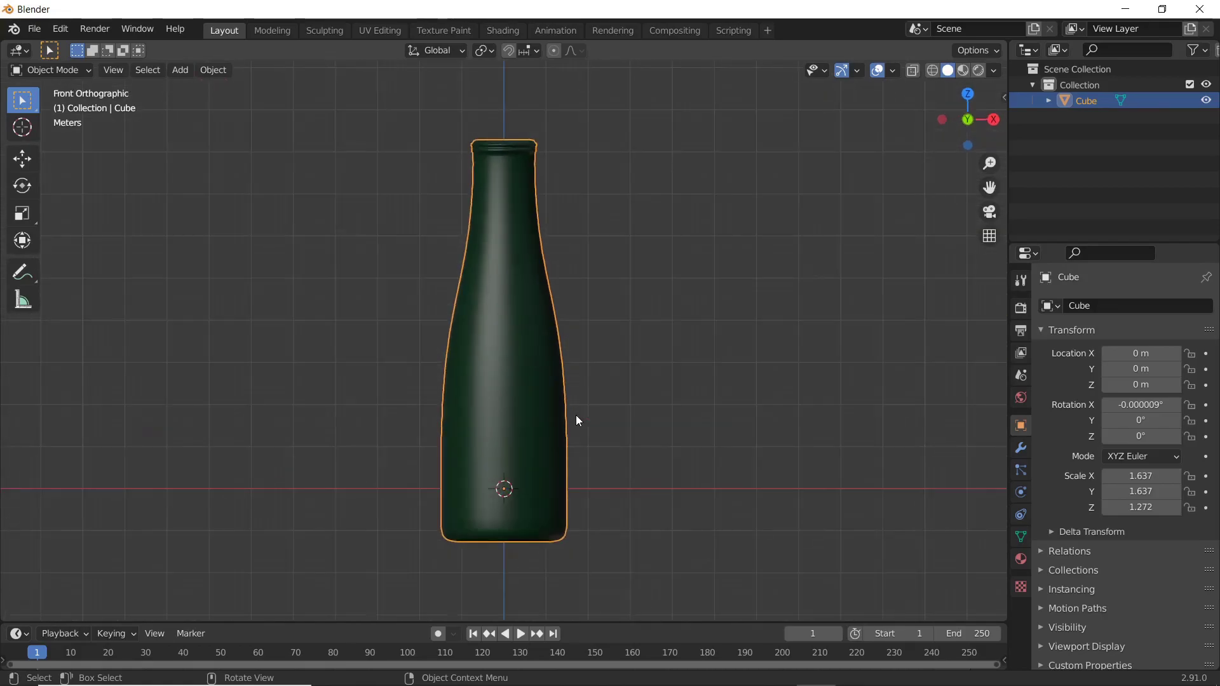
scroll(576, 414, down, 2)
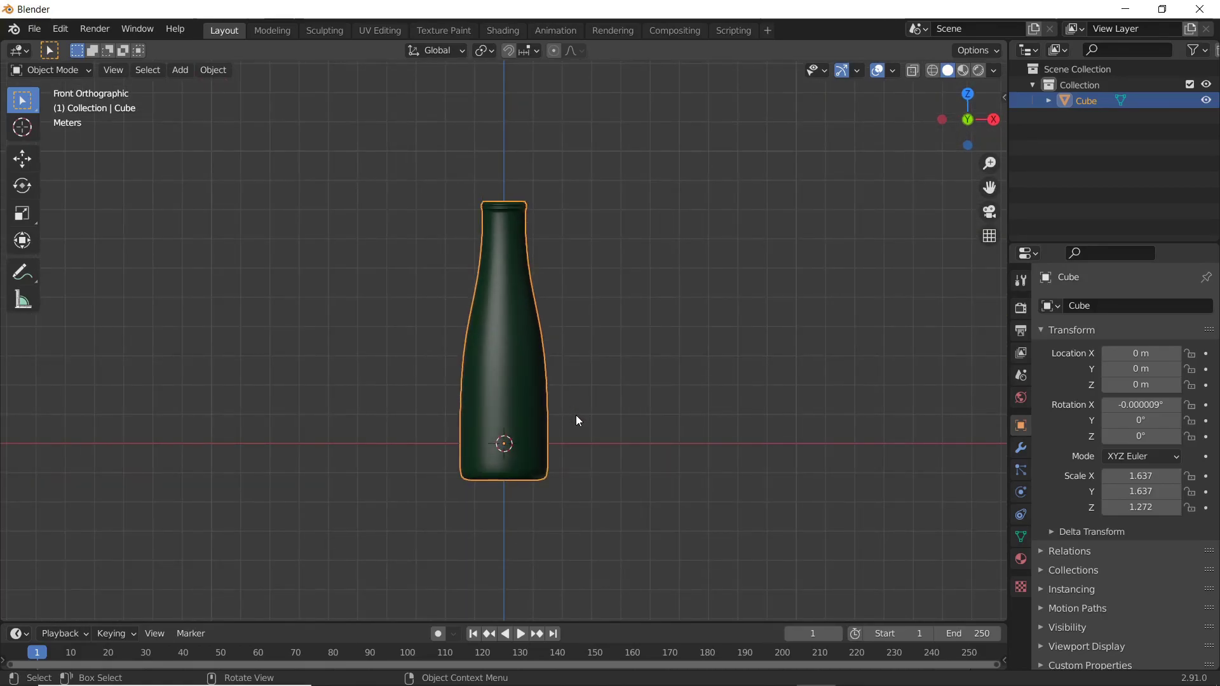
key(Tab)
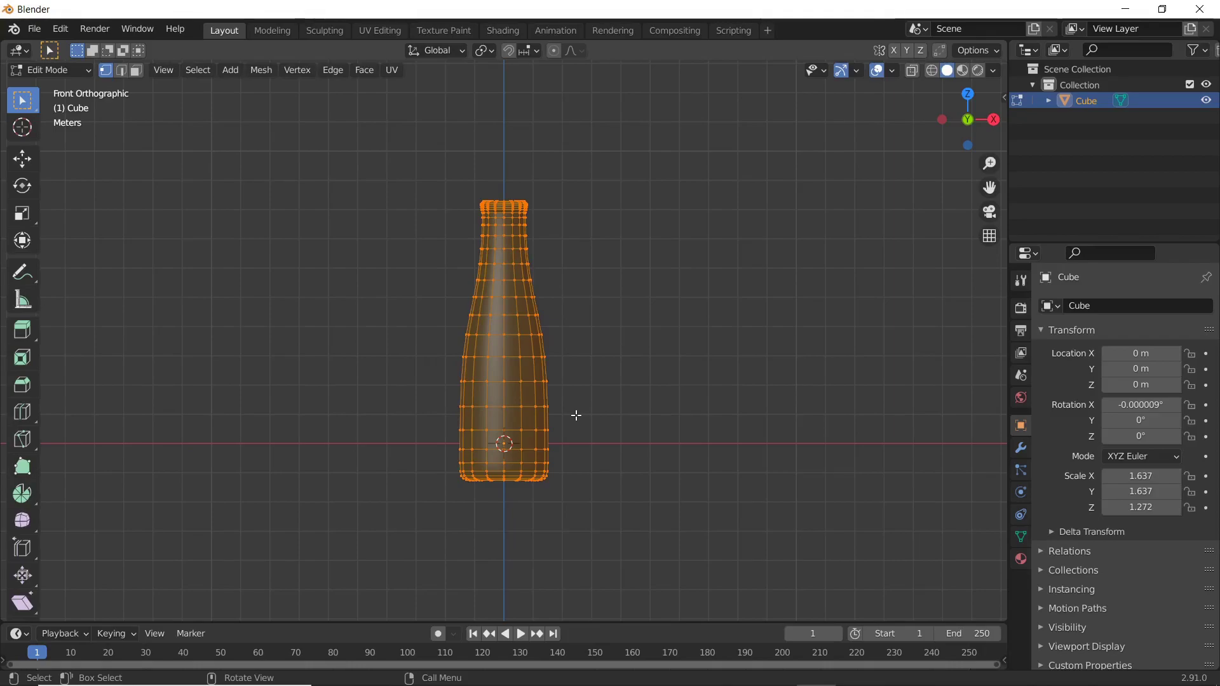
Switch to wireframe shading and separate the bottle's lower-right vertices into Cube.001.
key(z)
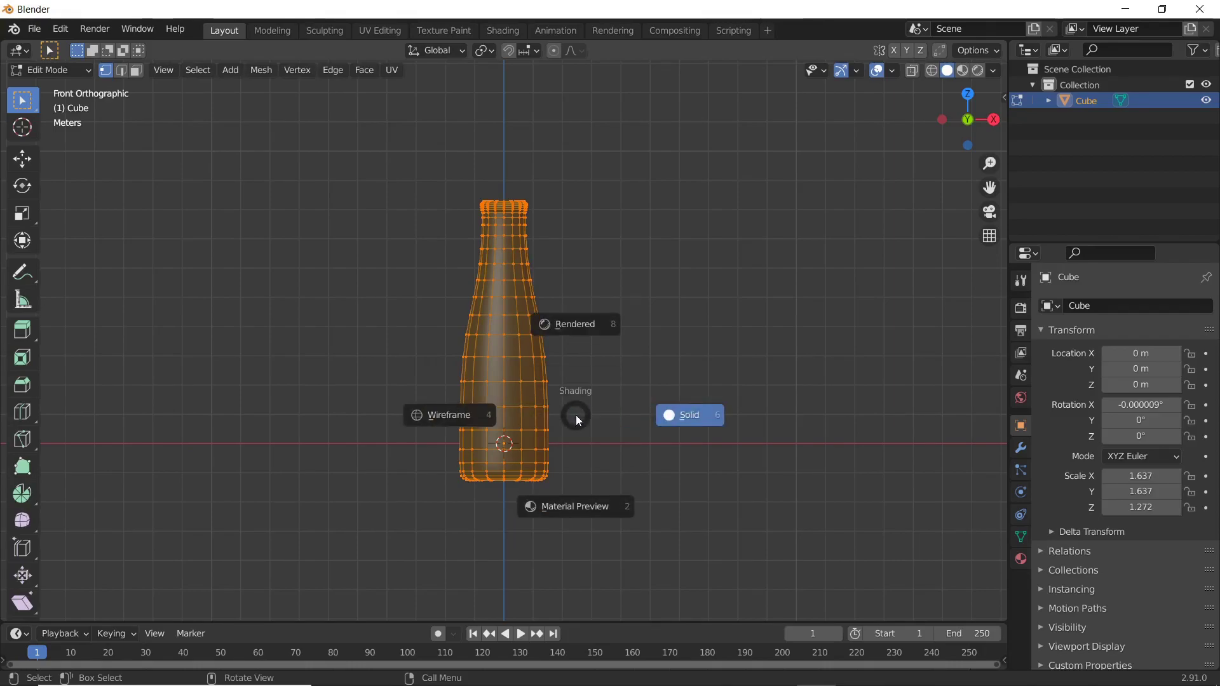
click(473, 421)
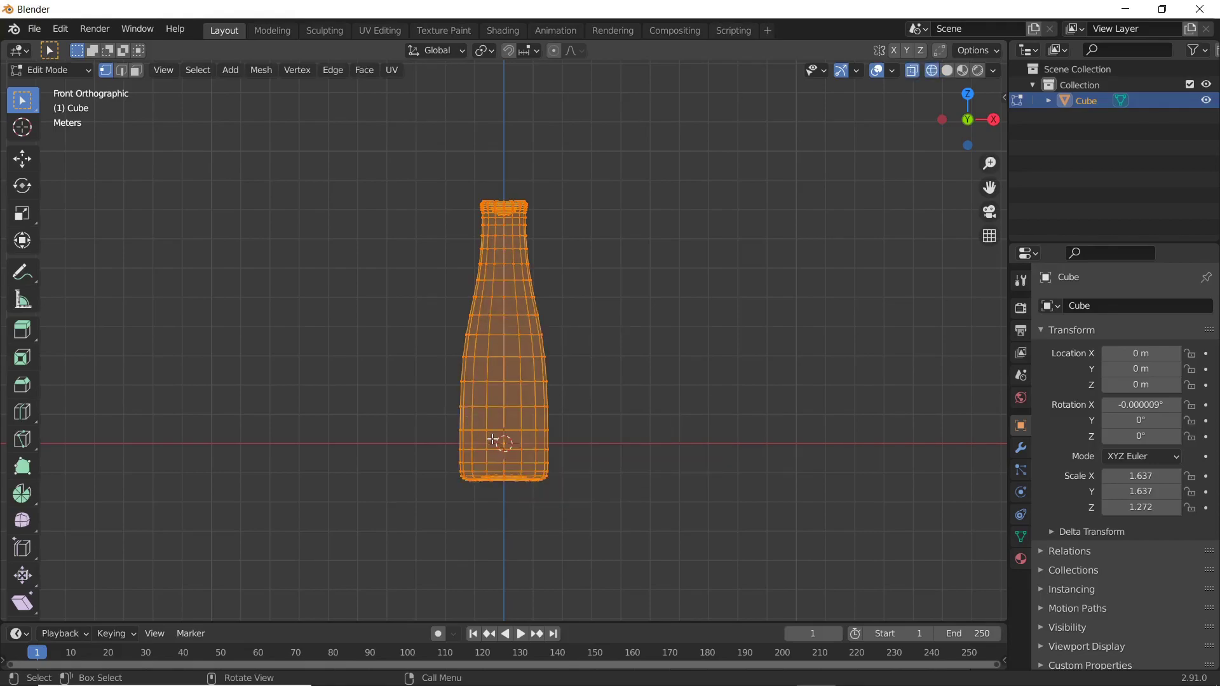
key(alt+a)
key(b)
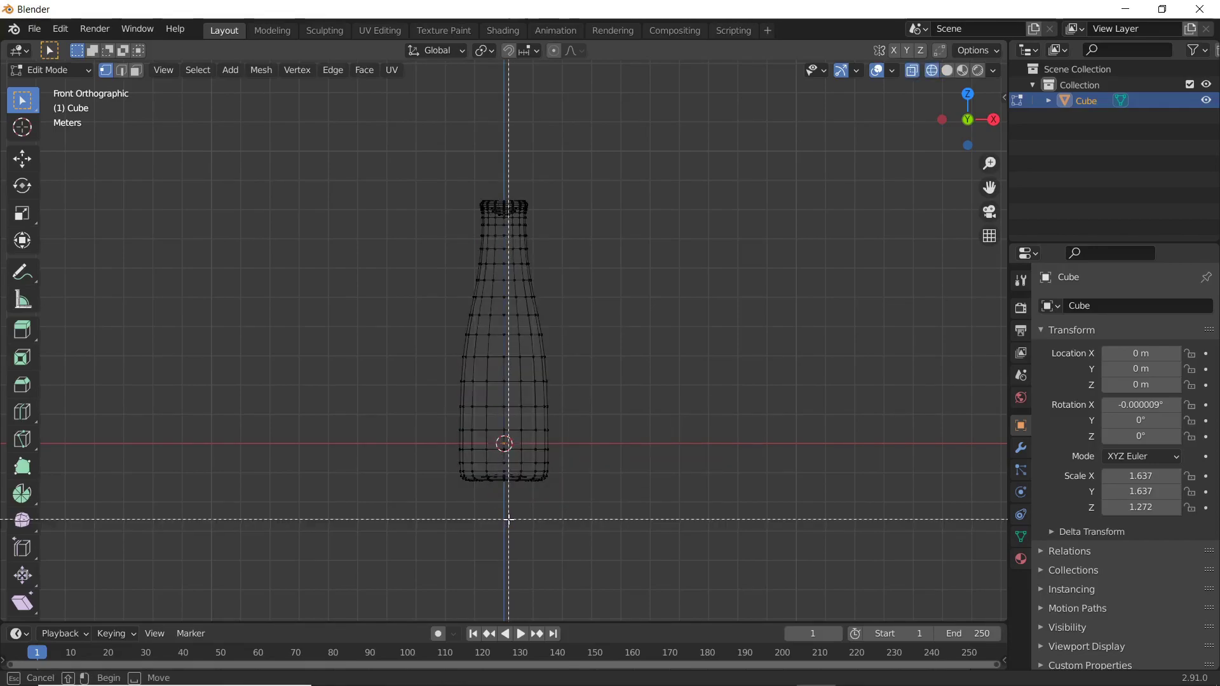
key(Escape)
key(c)
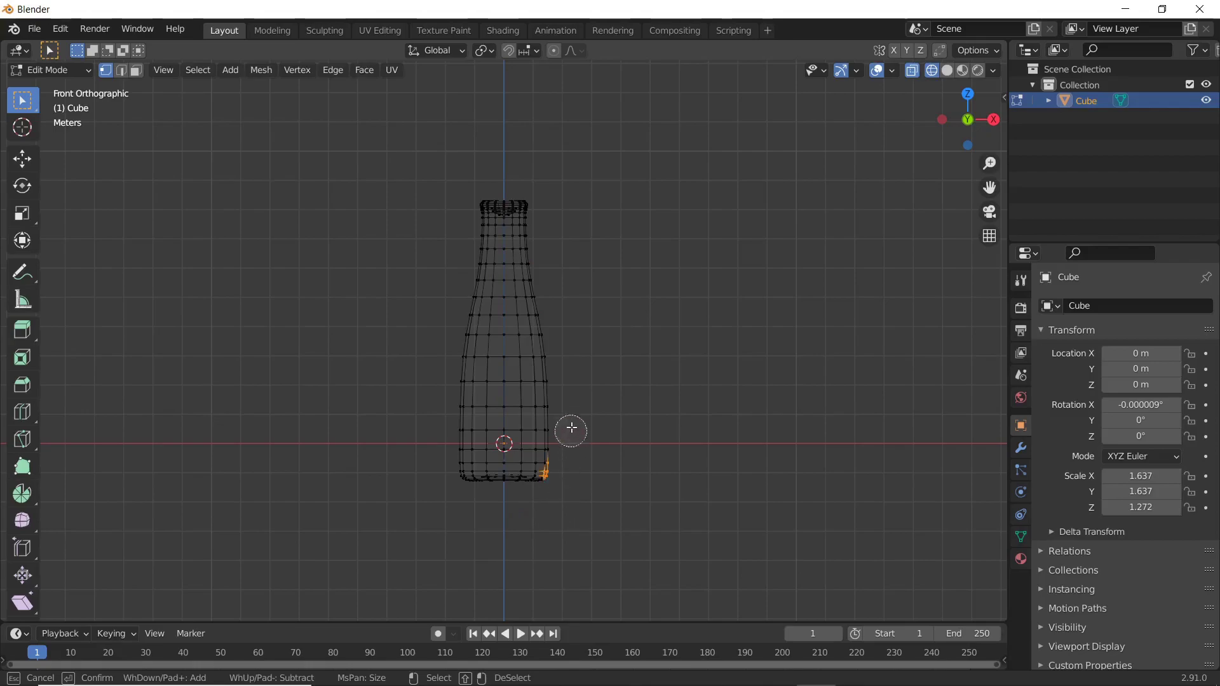
mouse_move(571, 430)
mouse_down()
mouse_move(535, 483)
mouse_move(577, 417)
mouse_move(574, 394)
mouse_move(547, 411)
mouse_move(528, 474)
mouse_up()
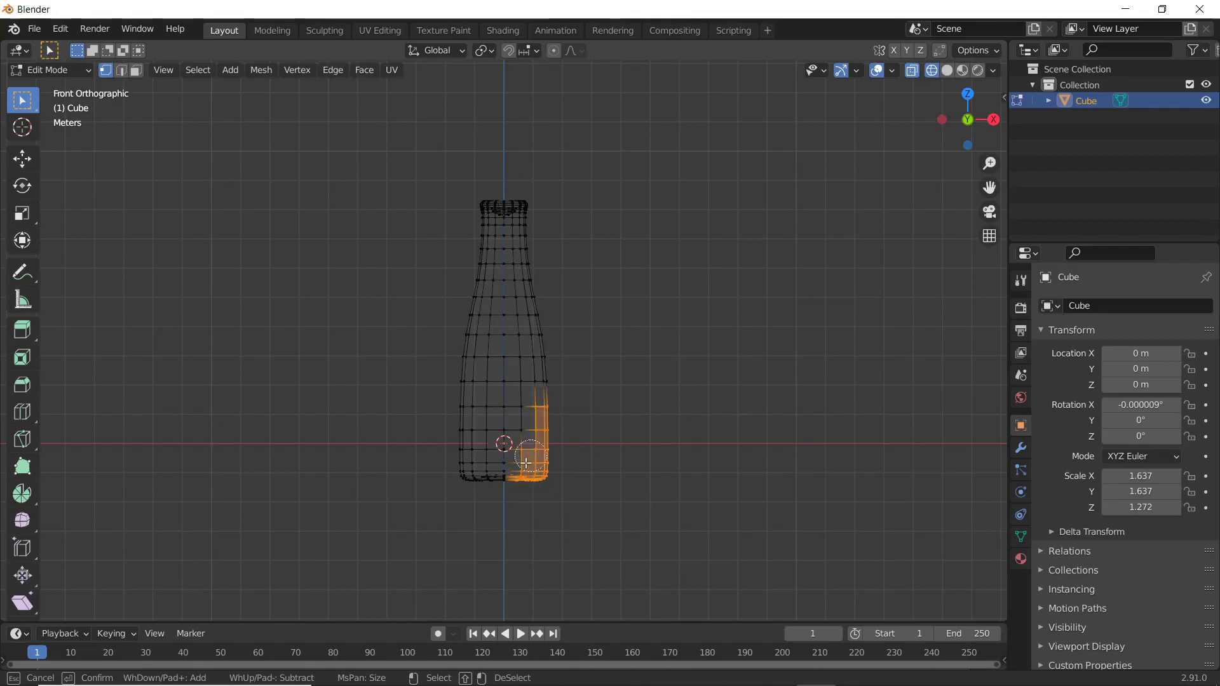
key(Escape)
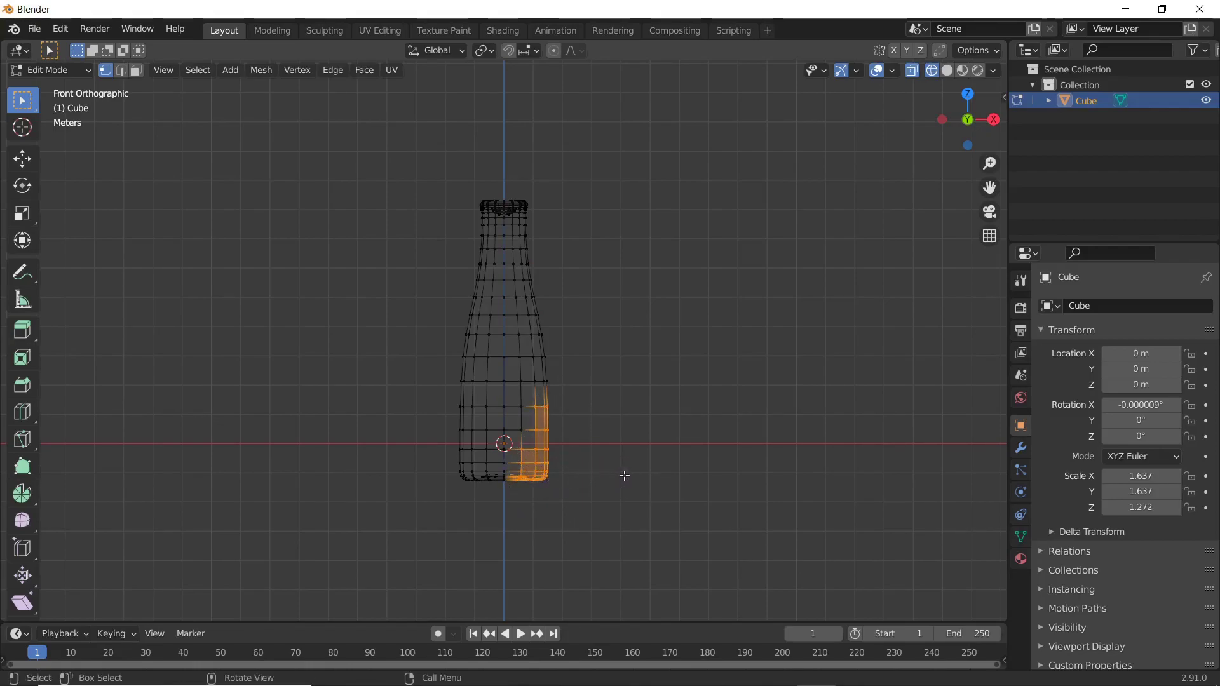
key(p)
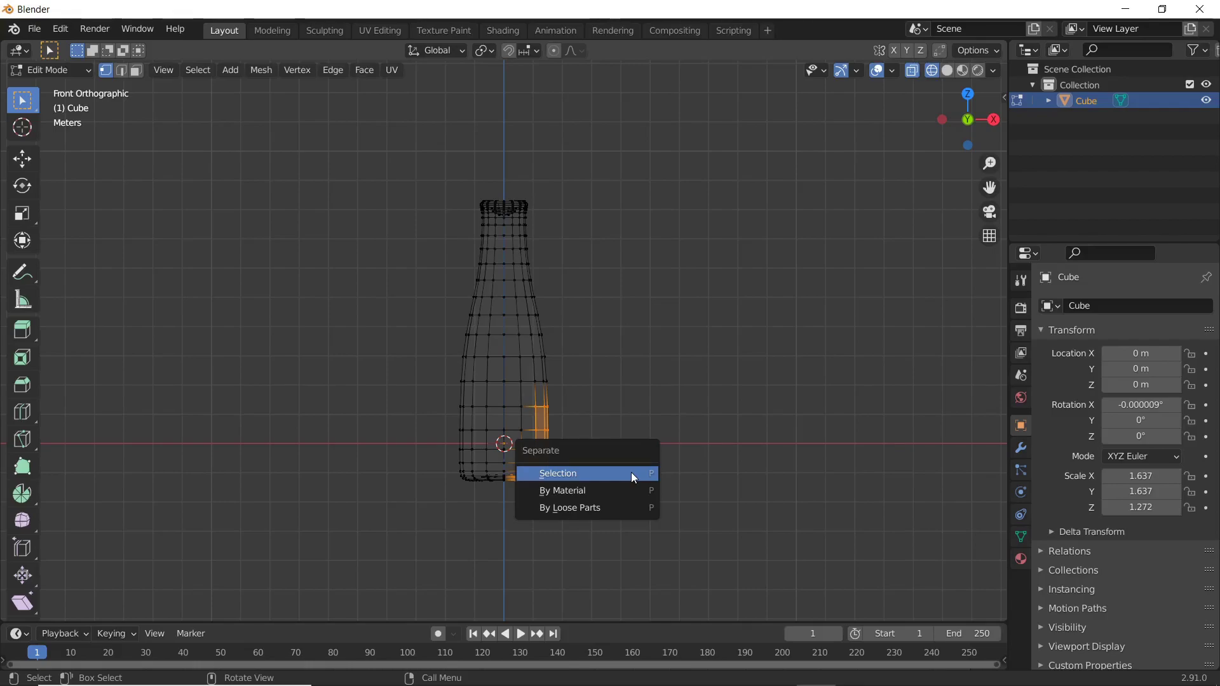
click(632, 475)
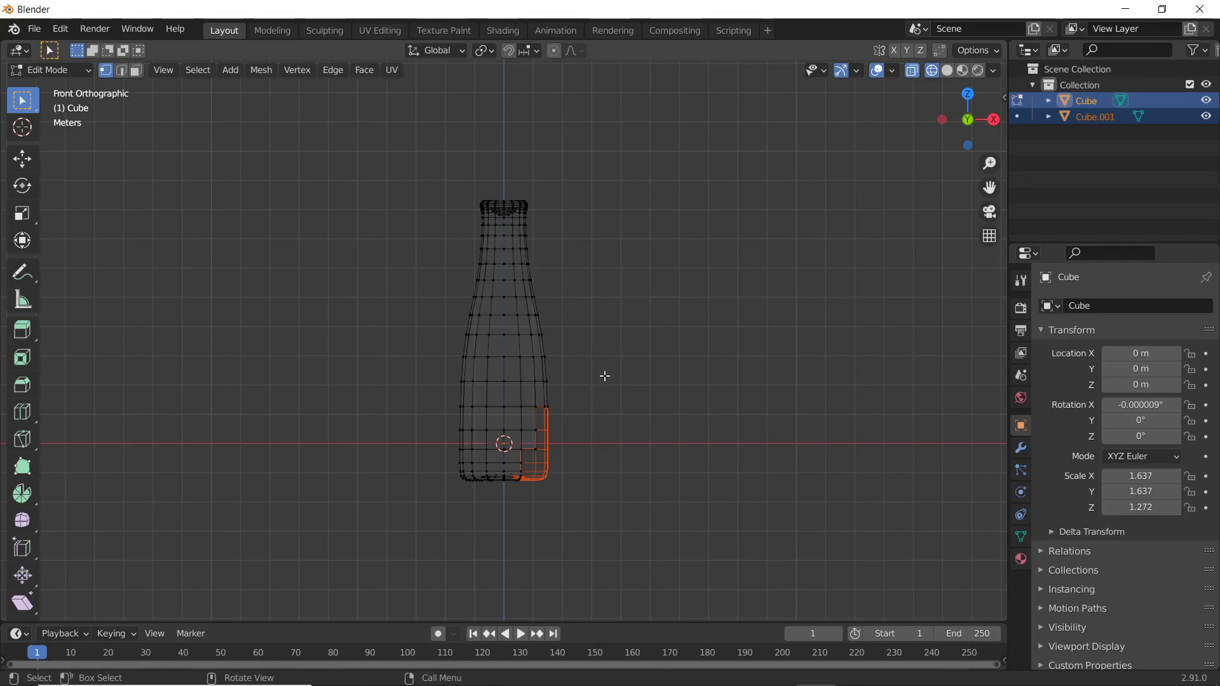
Separate the right neck strip as Cube.002 and the left side strip as Cube.003.
key(c)
mouse_move(555, 285)
mouse_down()
mouse_move(520, 206)
mouse_move(541, 300)
mouse_move(616, 321)
mouse_up()
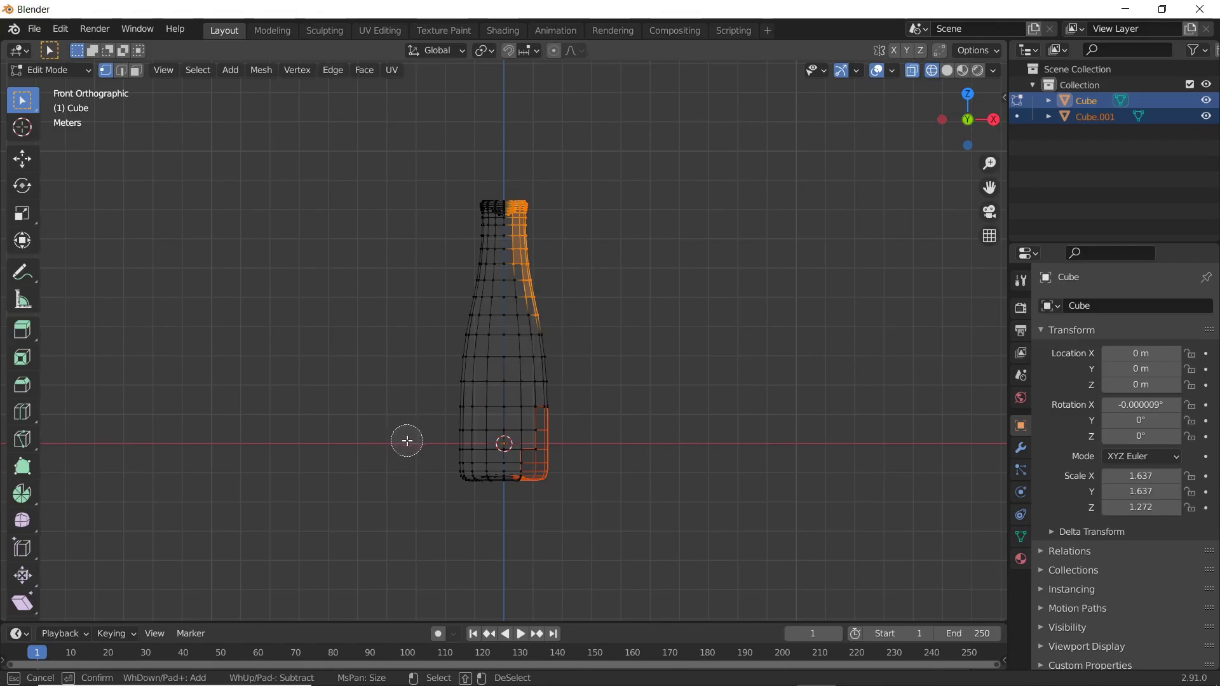
key(Escape)
key(p)
click(323, 382)
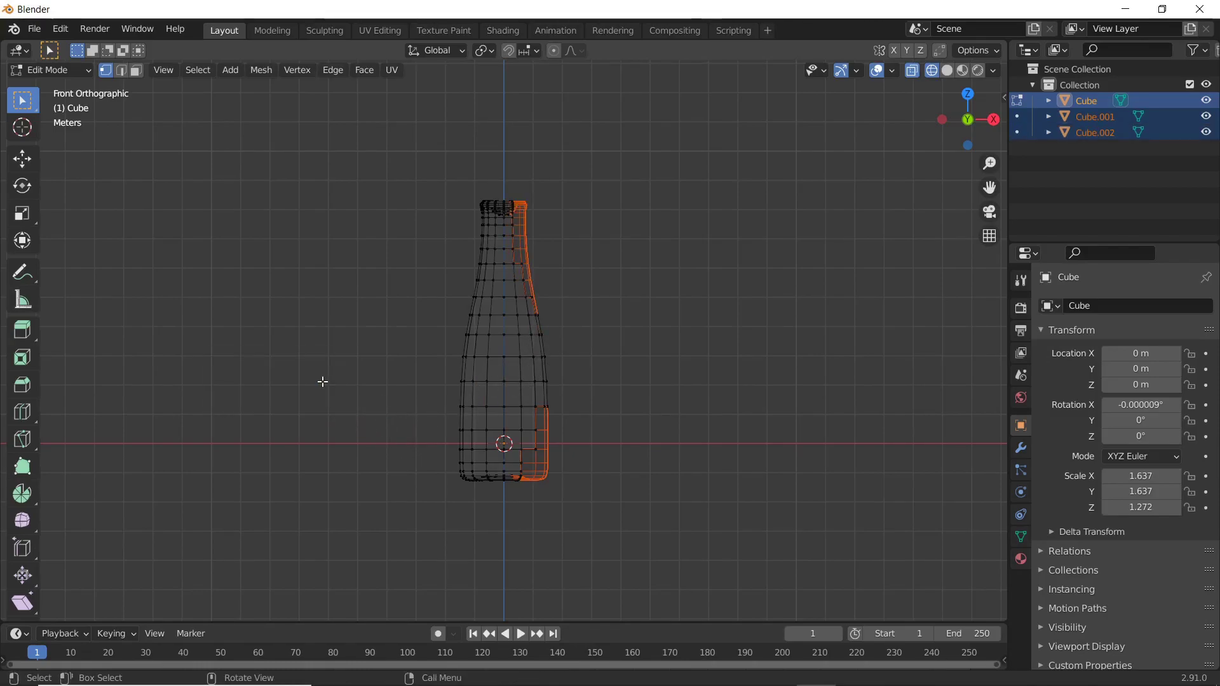
key(c)
mouse_move(447, 372)
mouse_down()
mouse_move(479, 278)
mouse_move(470, 234)
mouse_move(458, 437)
mouse_move(421, 441)
mouse_up()
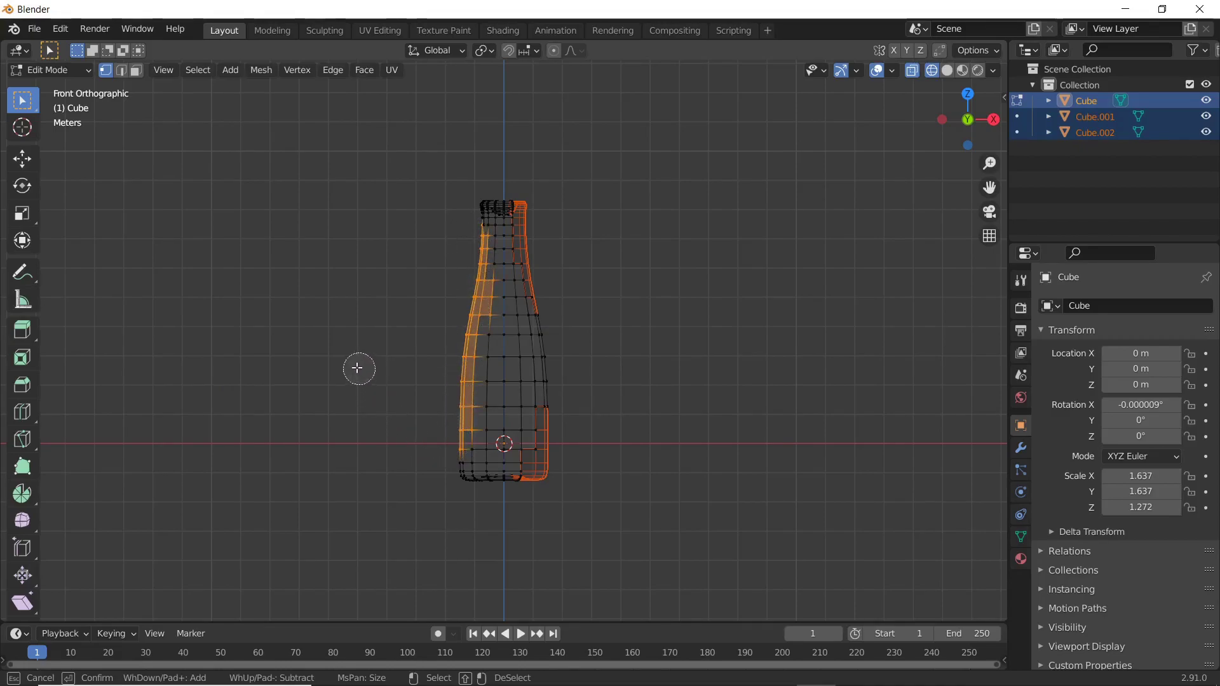
key(Escape)
key(p)
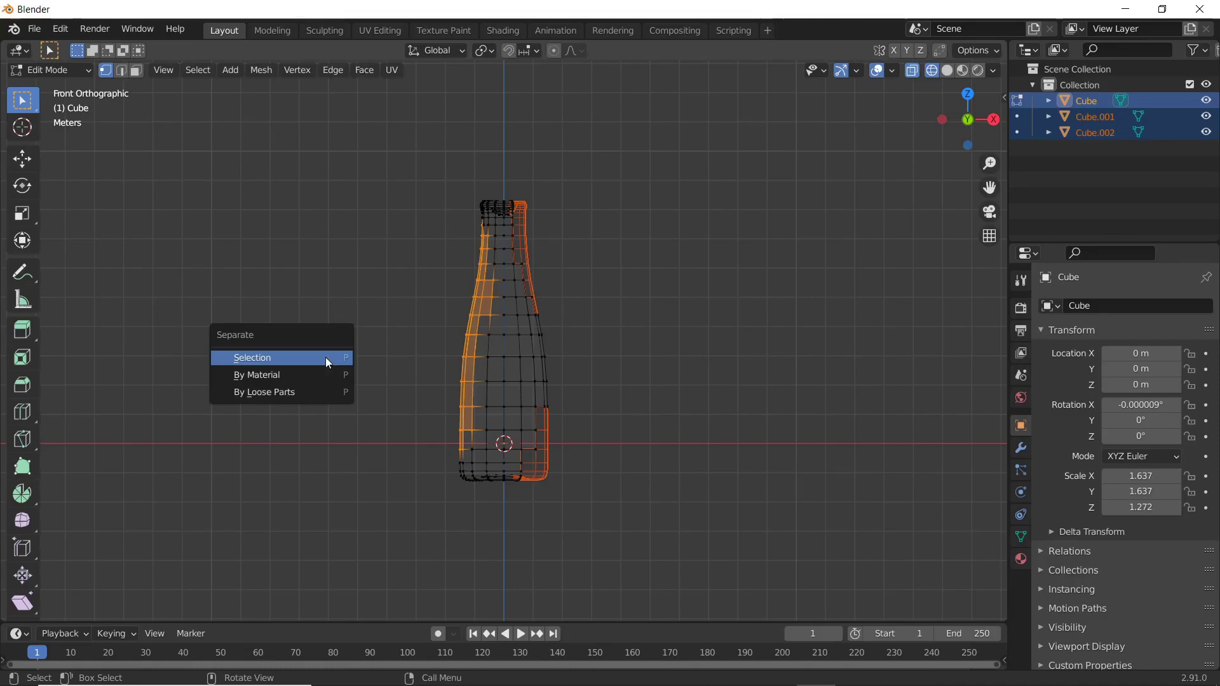
click(329, 356)
From above, circle-select vertices on the top rim and separate them as Cube.004.
middle_drag(298, 322, 637, 384)
key(c)
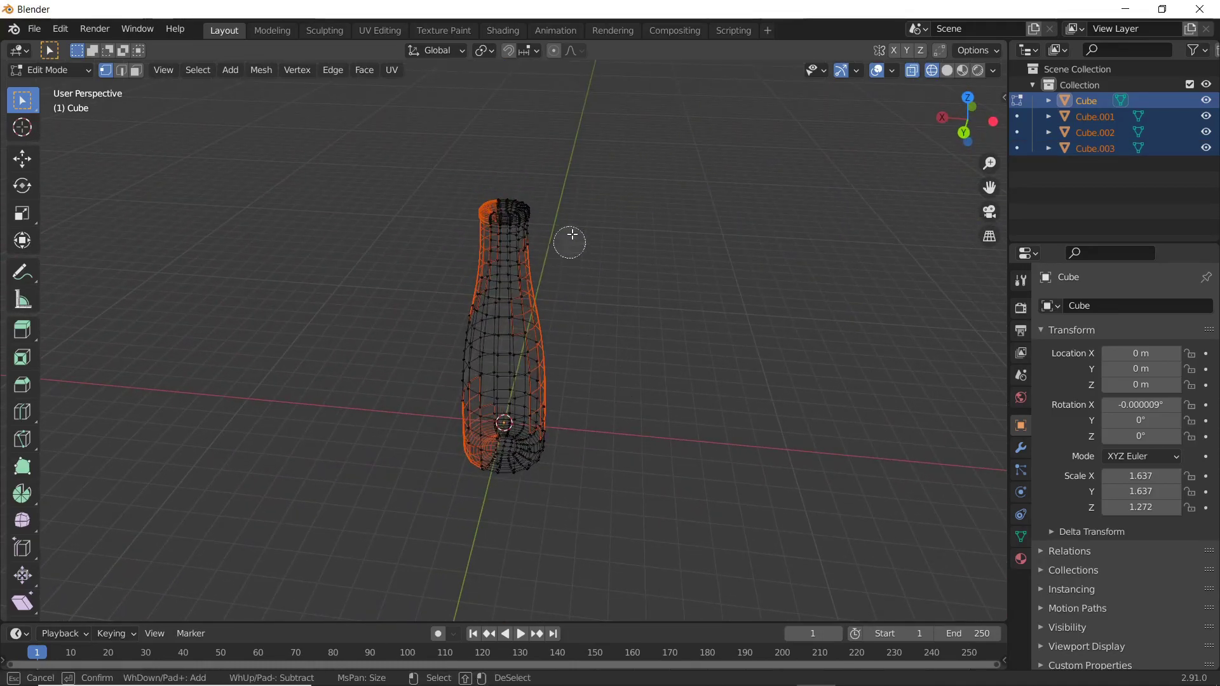
mouse_move(537, 213)
mouse_down()
mouse_move(510, 234)
mouse_move(531, 265)
mouse_move(513, 242)
mouse_move(489, 253)
mouse_move(509, 267)
mouse_up()
key(Escape)
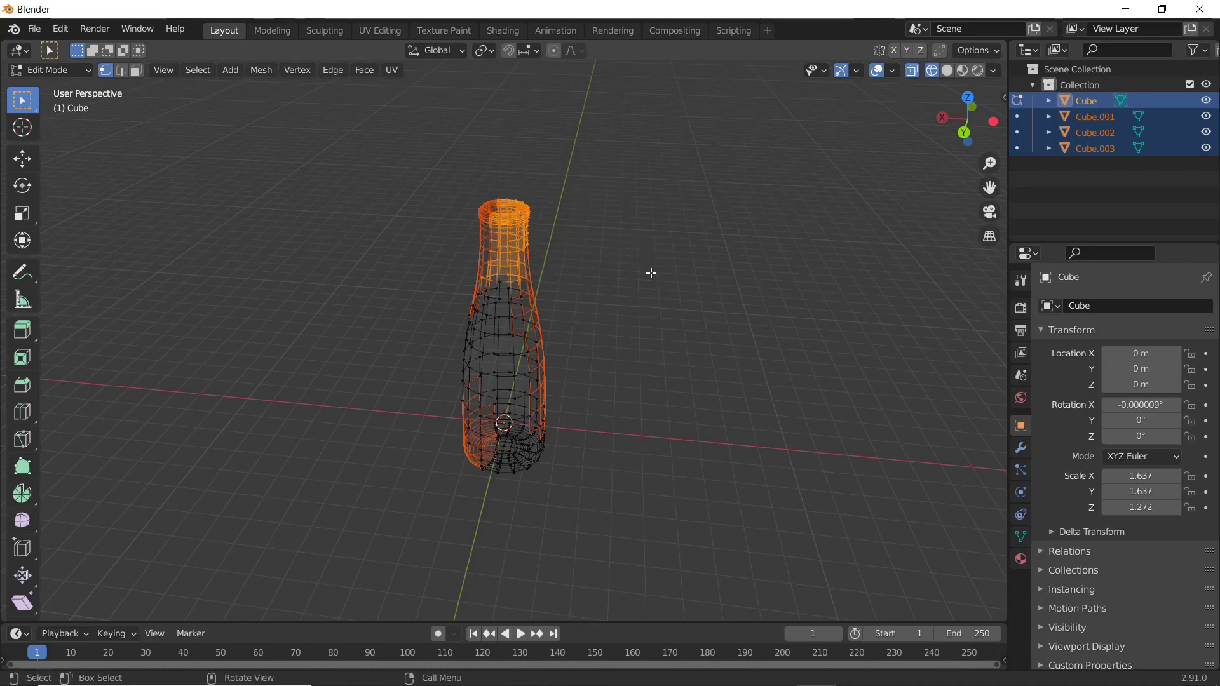
key(p)
click(615, 272)
Circle-select a strip of vertices on the bottle's neck.
middle_drag(616, 273, 750, 313)
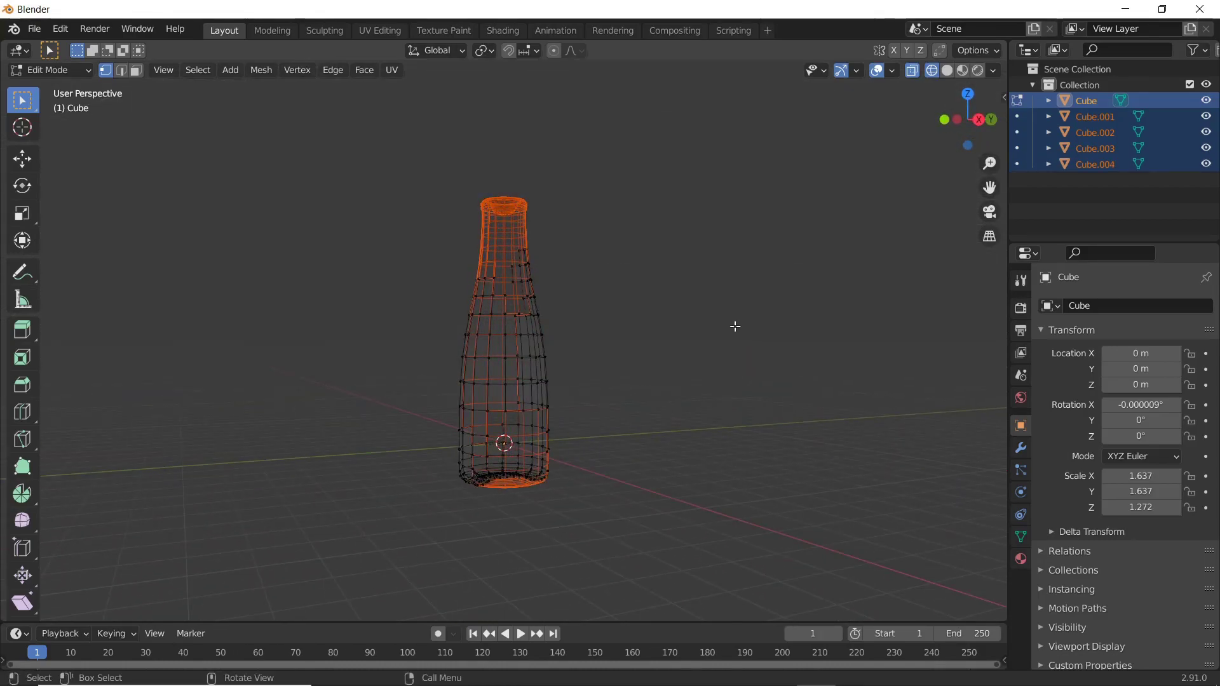
key(c)
mouse_move(547, 257)
mouse_down()
mouse_move(521, 304)
mouse_move(528, 291)
mouse_move(545, 338)
mouse_move(527, 261)
mouse_move(482, 254)
mouse_move(531, 270)
mouse_up()
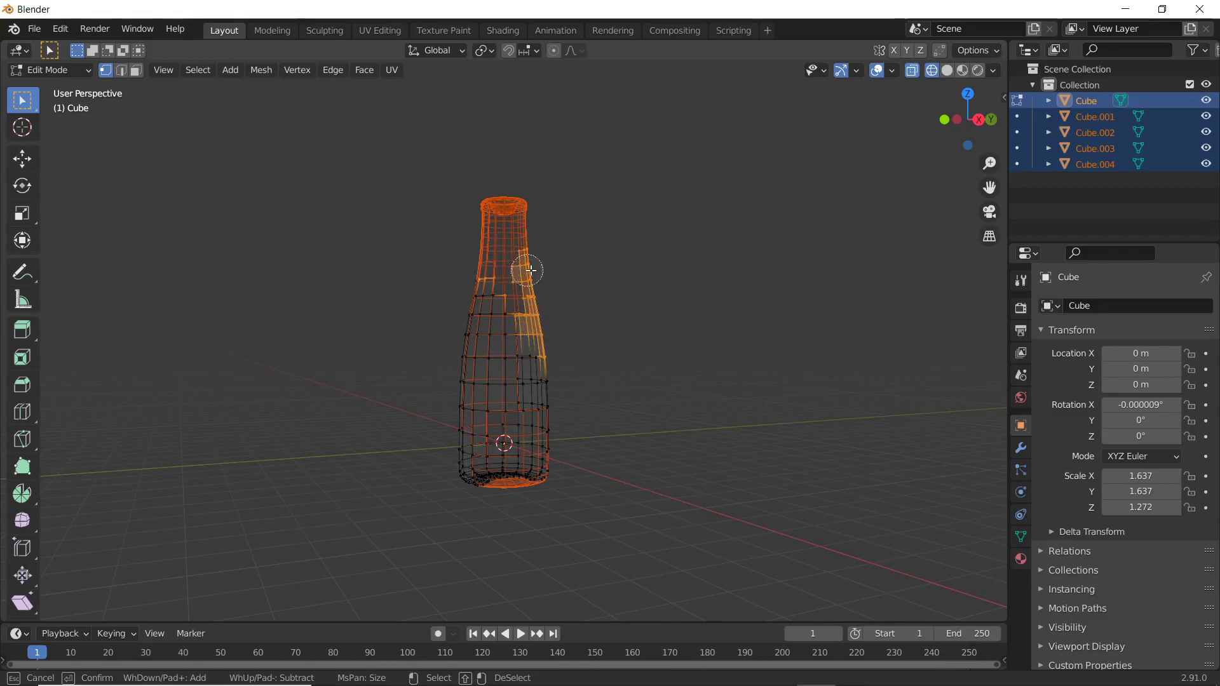
key(Escape)
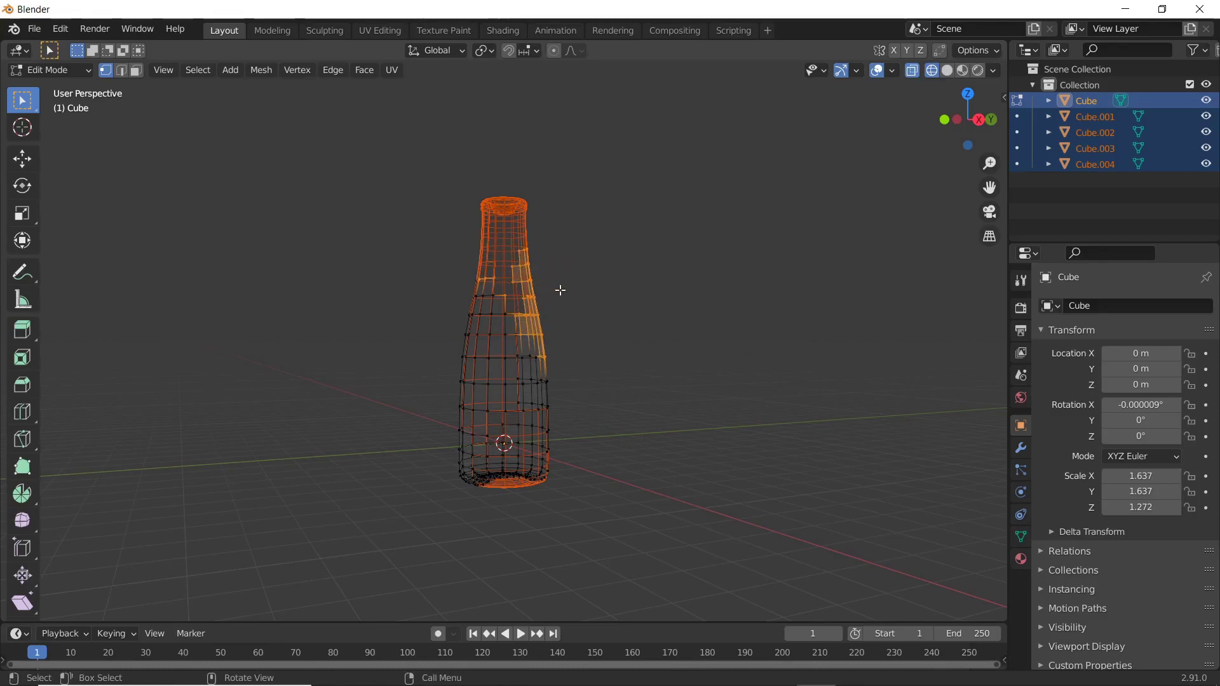
key(c)
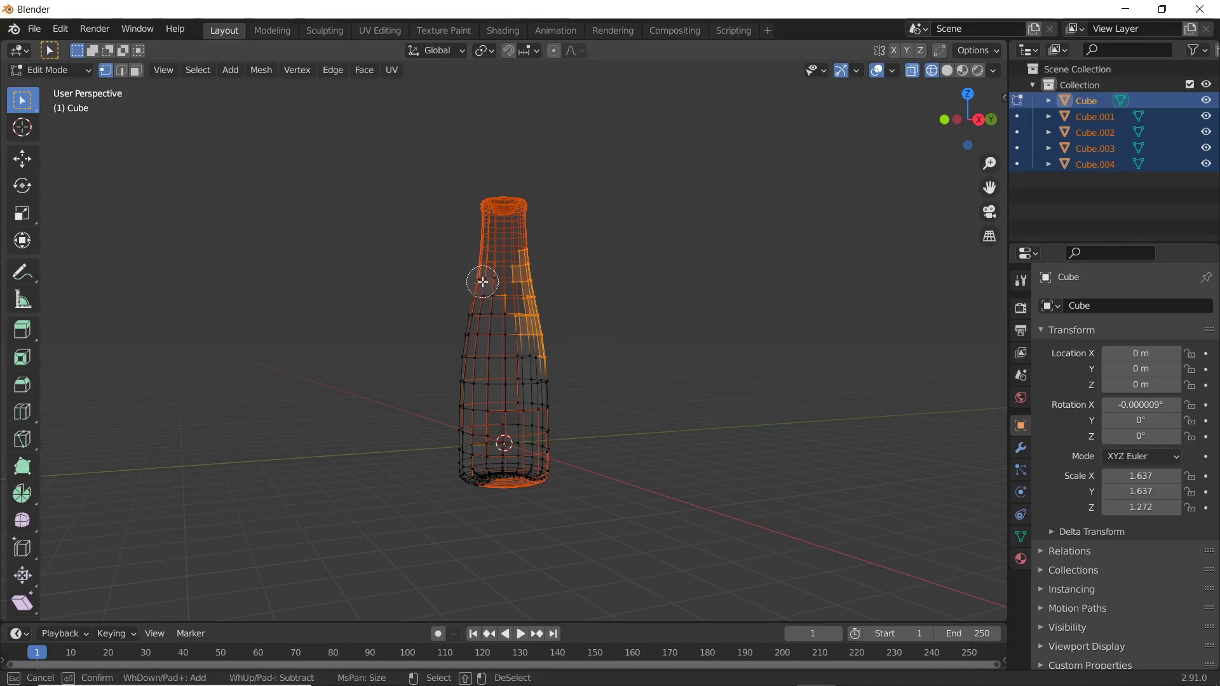
key(Escape)
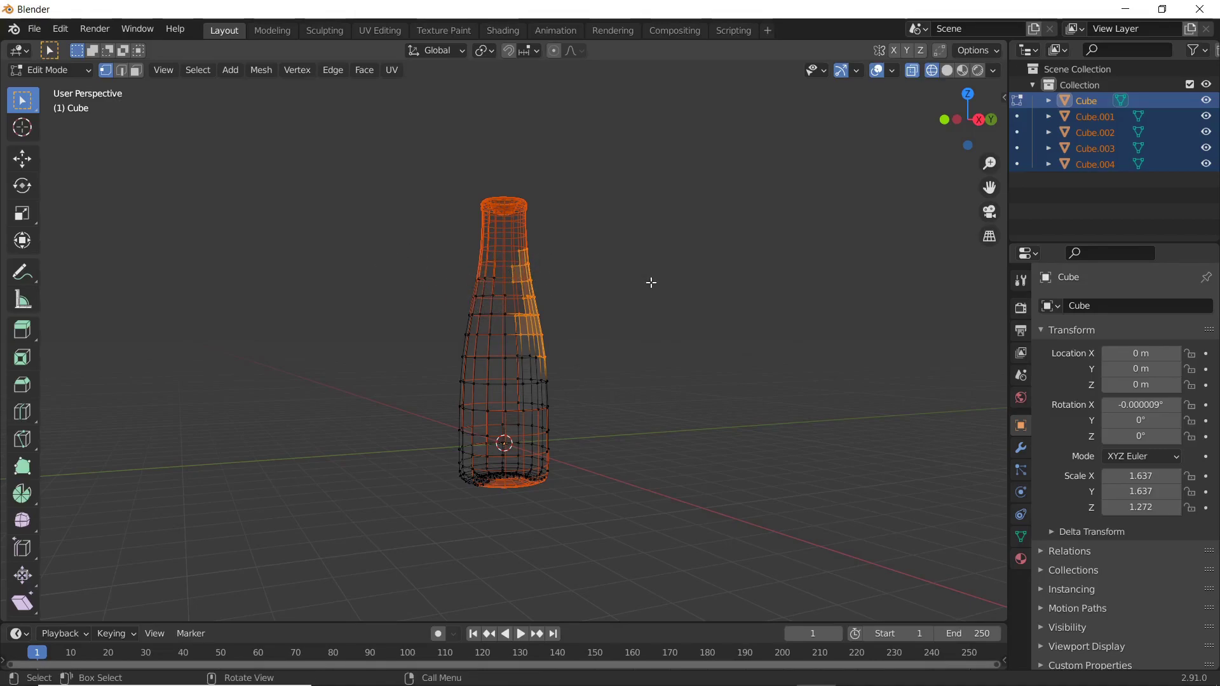
Separate the neck piece as Cube.005 and a lower-right piece as Cube.006.
key(p)
click(665, 272)
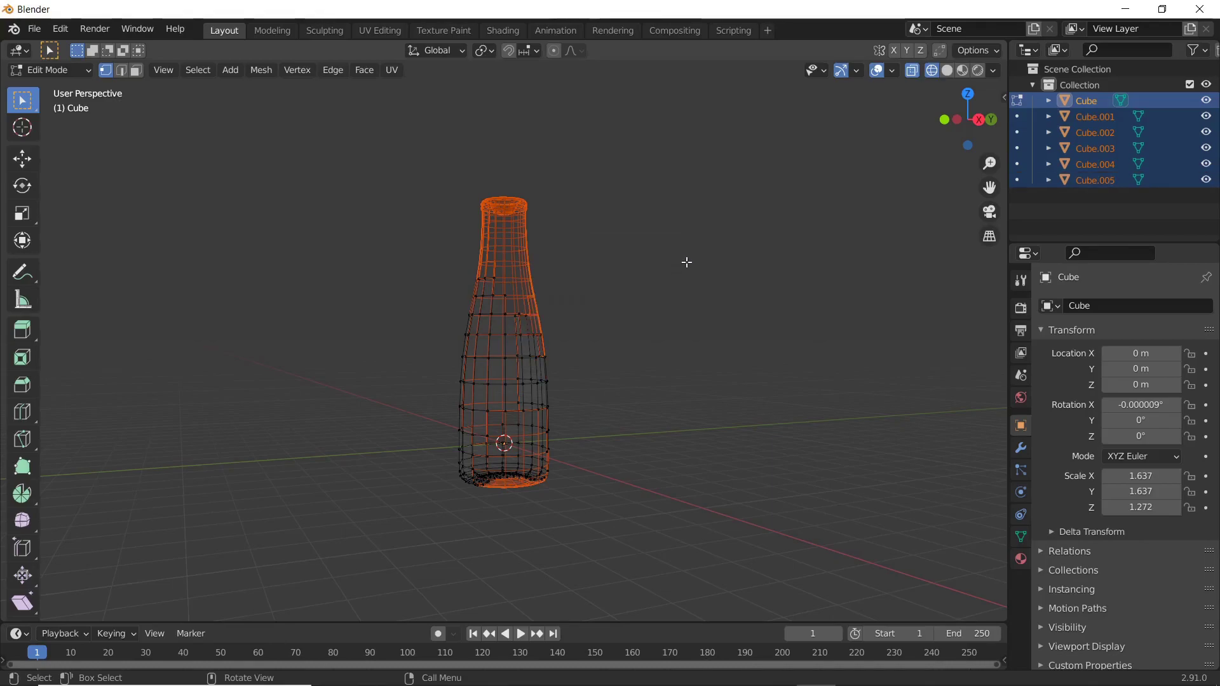
middle_drag(686, 261, 536, 307)
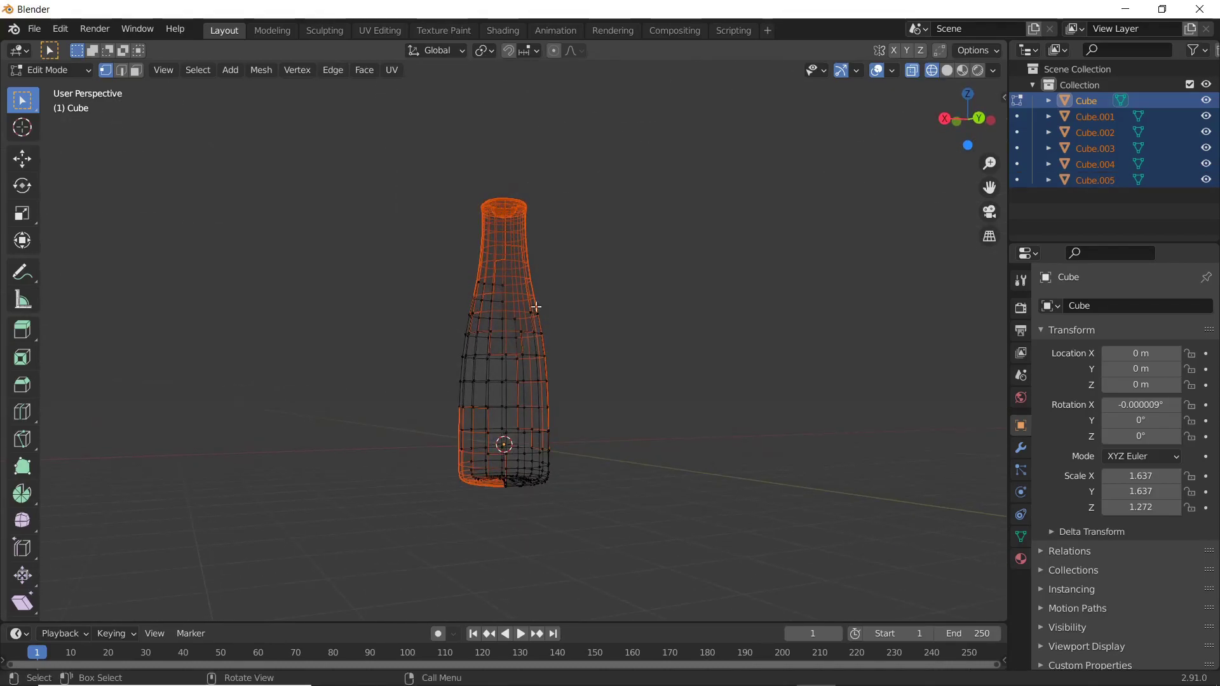
key(c)
mouse_move(536, 507)
mouse_down()
mouse_move(552, 479)
mouse_move(540, 464)
mouse_move(509, 476)
mouse_move(533, 462)
mouse_up()
key(Return)
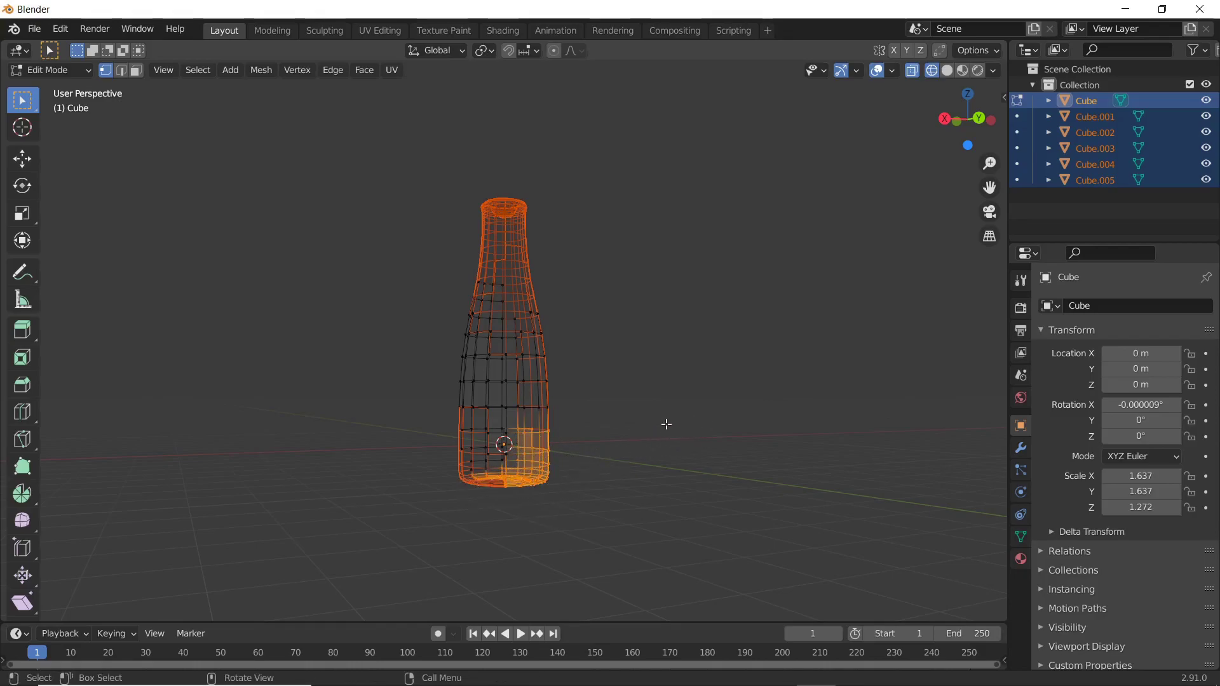
key(p)
click(601, 420)
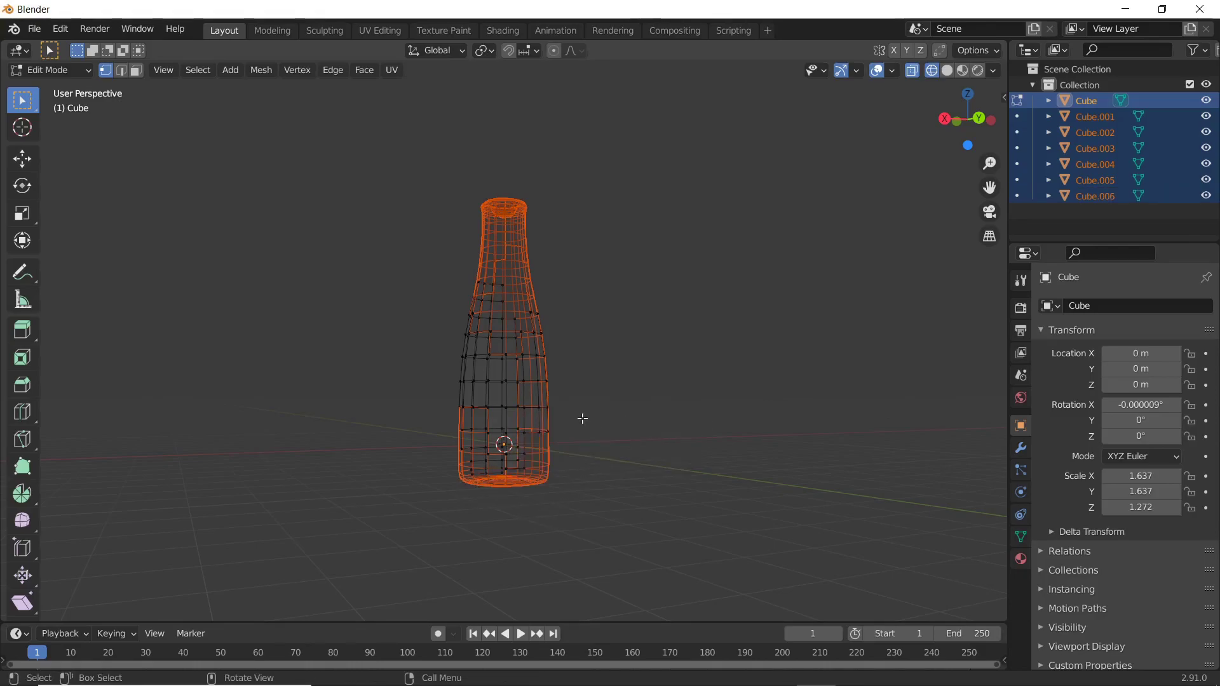
Separate the upper-left shoulder patch and the vertices below it as Cube.007.
key(c)
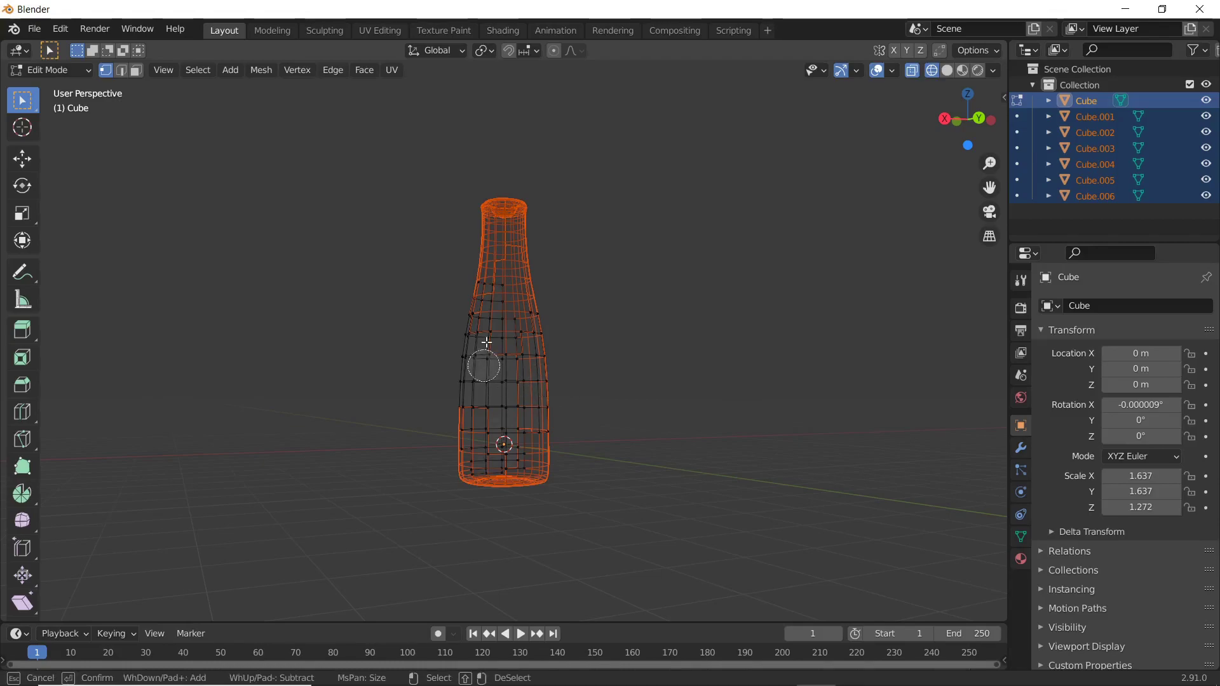
mouse_move(482, 356)
mouse_down()
mouse_move(490, 273)
mouse_move(512, 312)
mouse_move(484, 311)
mouse_move(544, 320)
mouse_move(464, 308)
mouse_move(459, 327)
mouse_move(505, 336)
mouse_move(502, 318)
mouse_move(483, 311)
mouse_move(533, 308)
mouse_up()
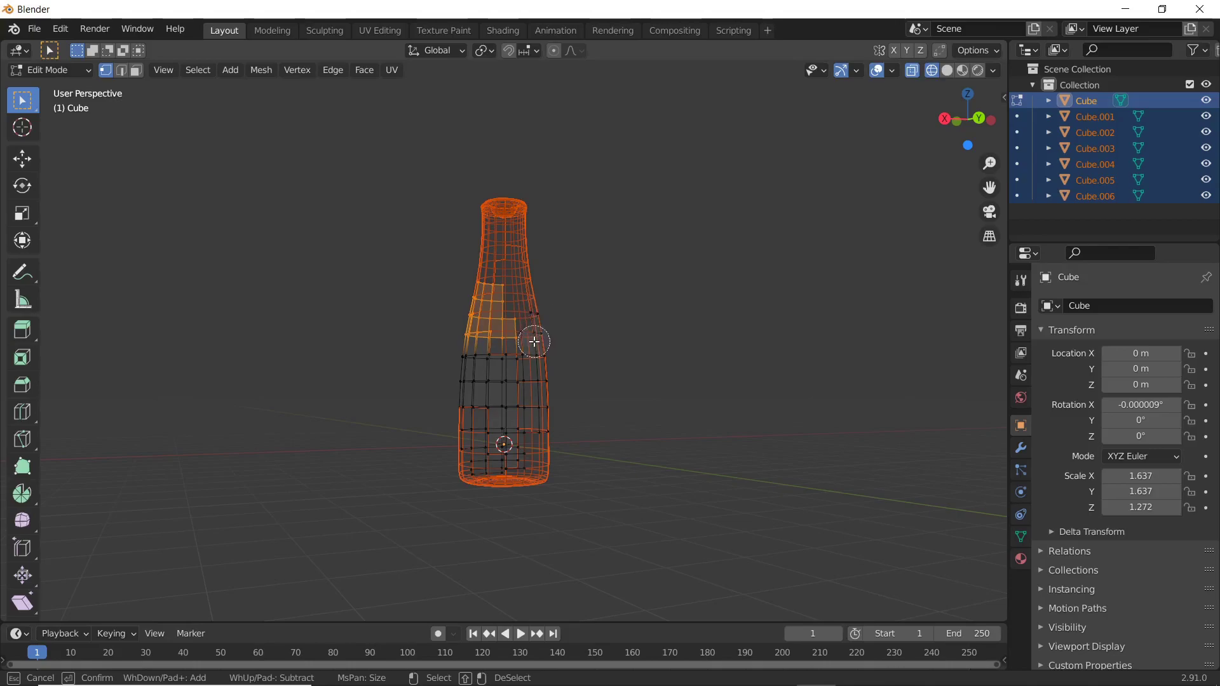
drag(479, 339, 472, 345)
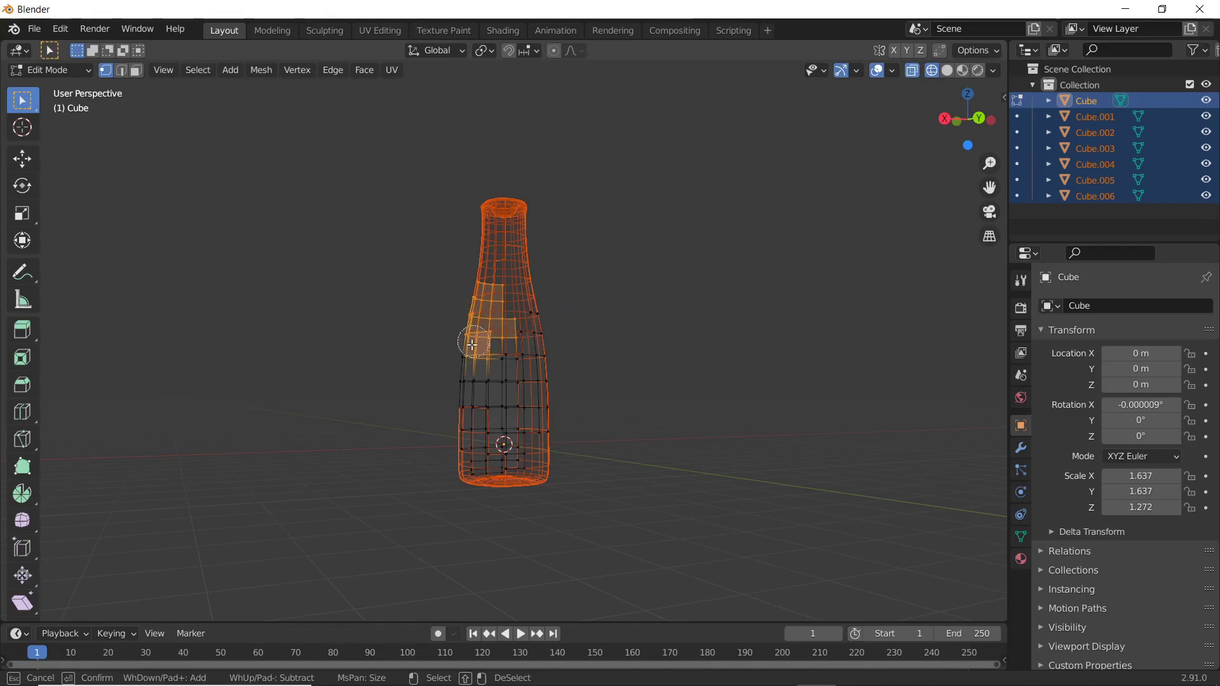
key(Escape)
mouse_move(635, 335)
middle_down()
mouse_move(546, 381)
mouse_move(451, 387)
mouse_move(698, 386)
mouse_move(841, 354)
mouse_move(929, 351)
mouse_move(659, 394)
middle_up()
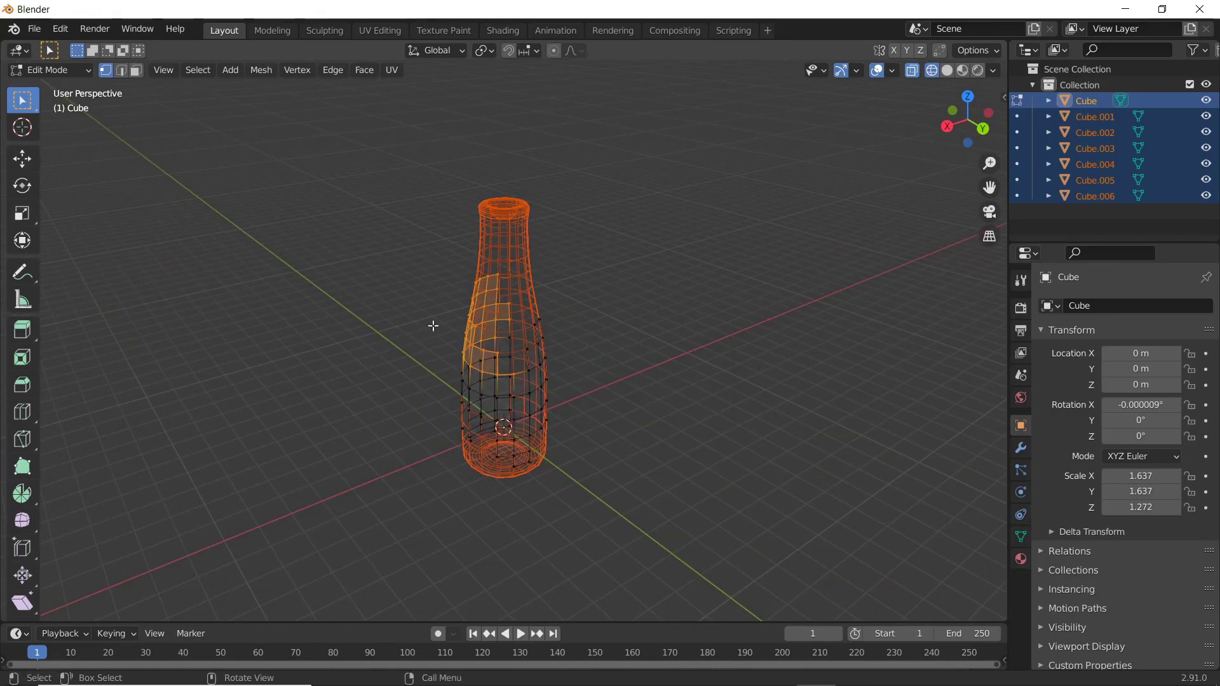
key(p)
click(639, 353)
Separate a left-side strip as Cube.008, return to Object Mode, and turn X-ray off.
middle_drag(570, 397, 817, 352)
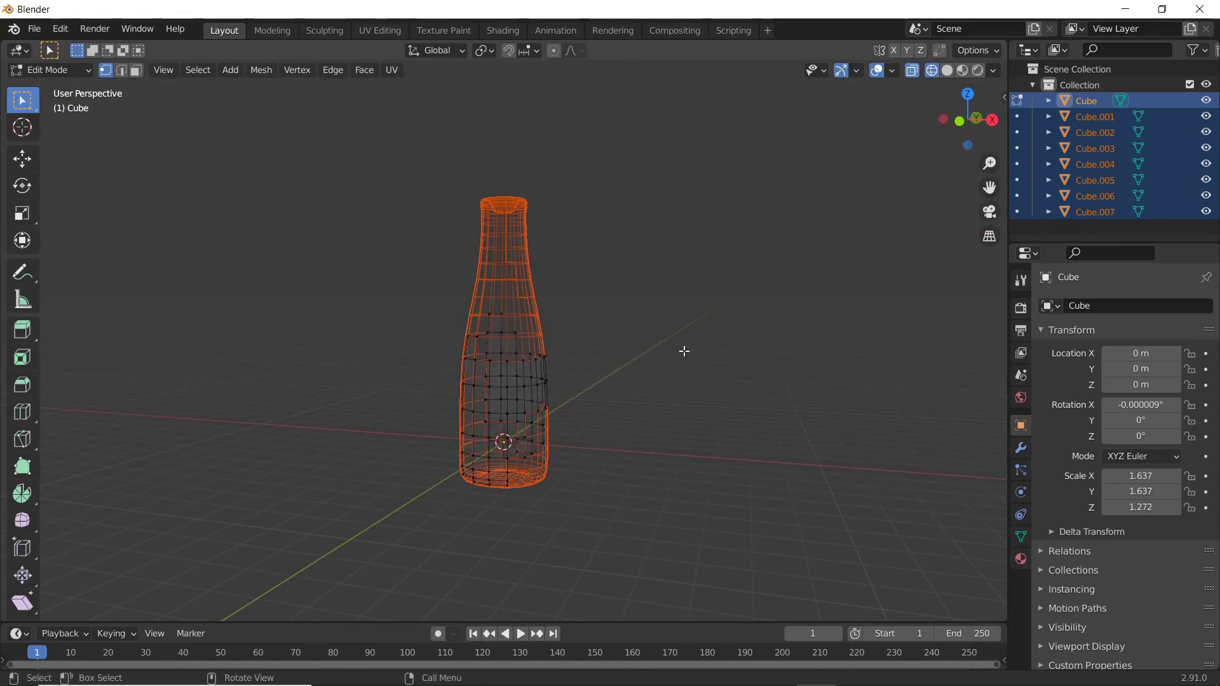
key(c)
drag(463, 338, 482, 444)
key(Return)
key(p)
click(782, 384)
key(Tab)
key(alt+z)
middle_drag(781, 384, 585, 394)
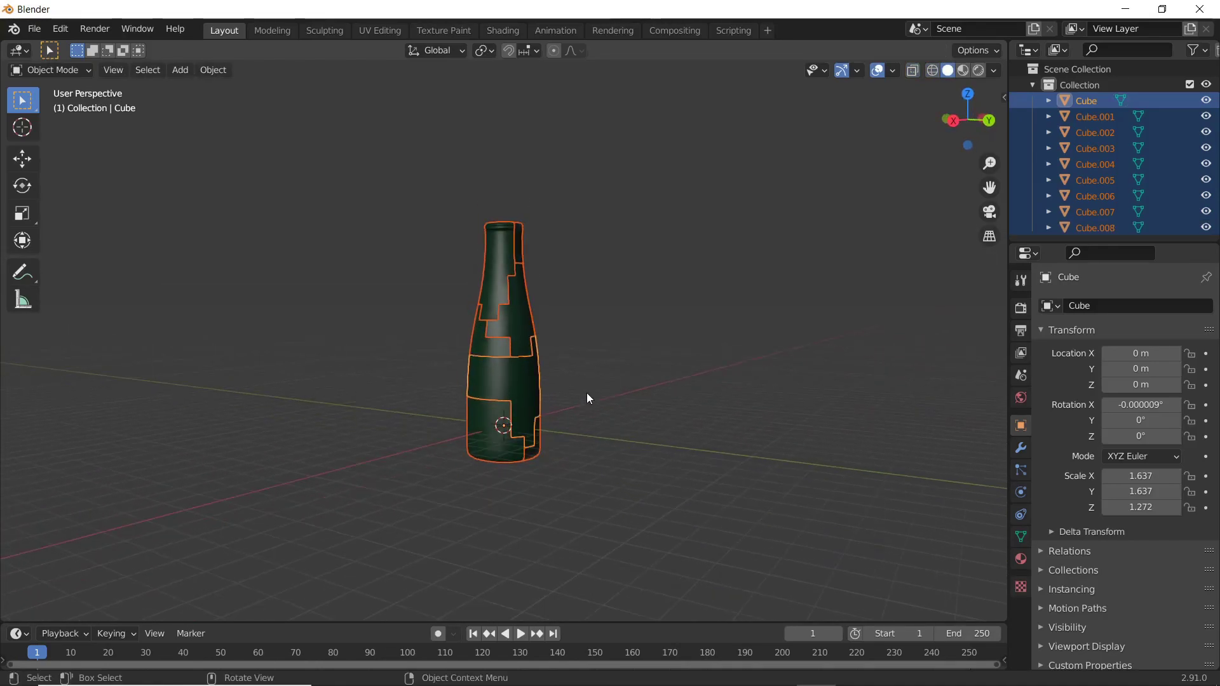
Test-move the Cube.003 and Cube fragments to confirm they separate, then undo.
click(527, 387)
key(g)
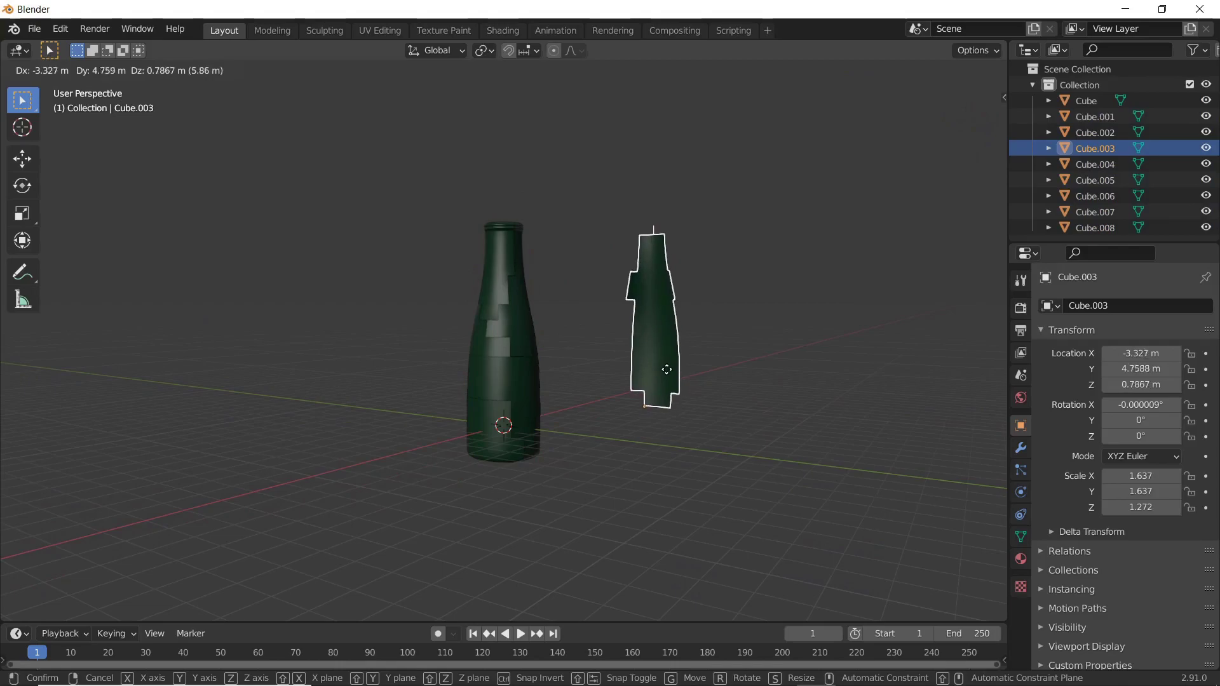
key(Escape)
click(487, 386)
key(g)
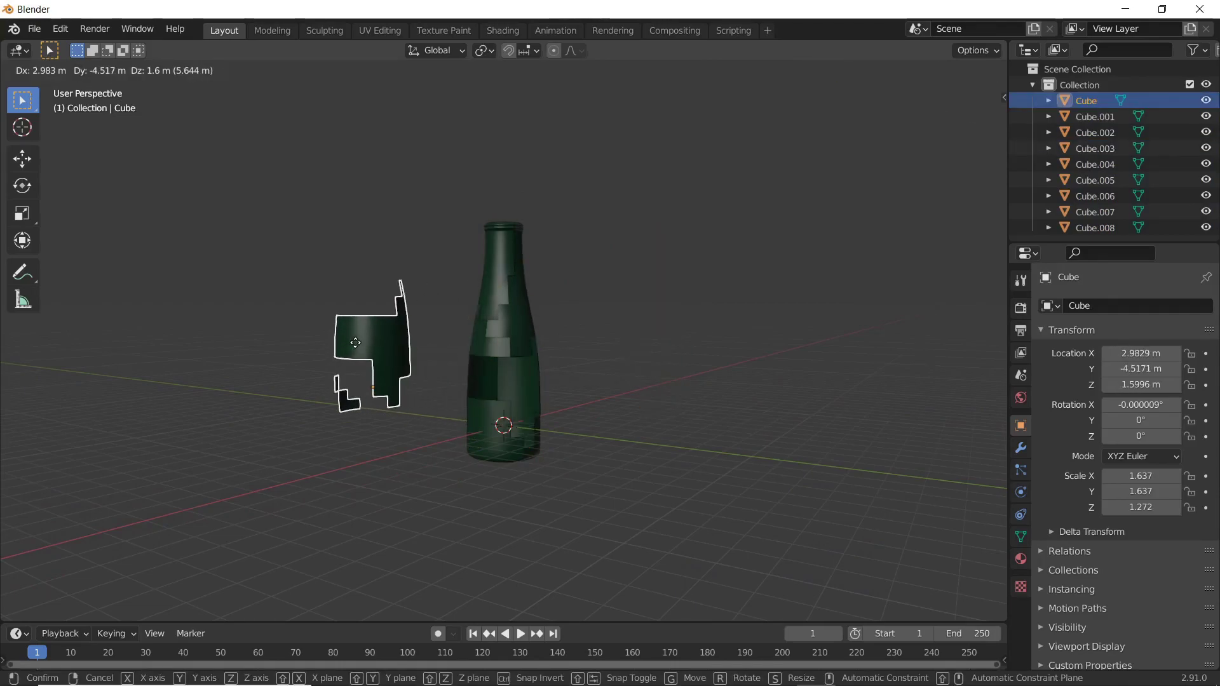
key(Escape)
middle_drag(528, 354, 691, 492)
key(g)
click(600, 442)
key(ctrl+z)
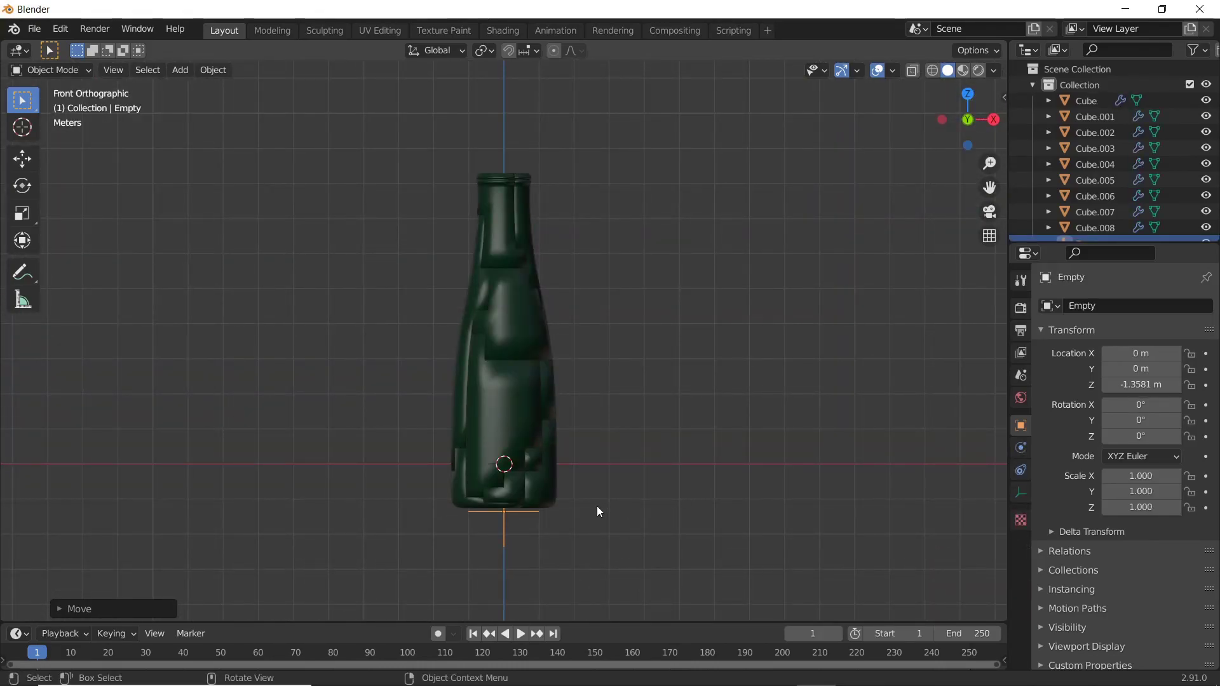
Deselect everything and box-select all the bottle fragments.
key(alt+a)
key(b)
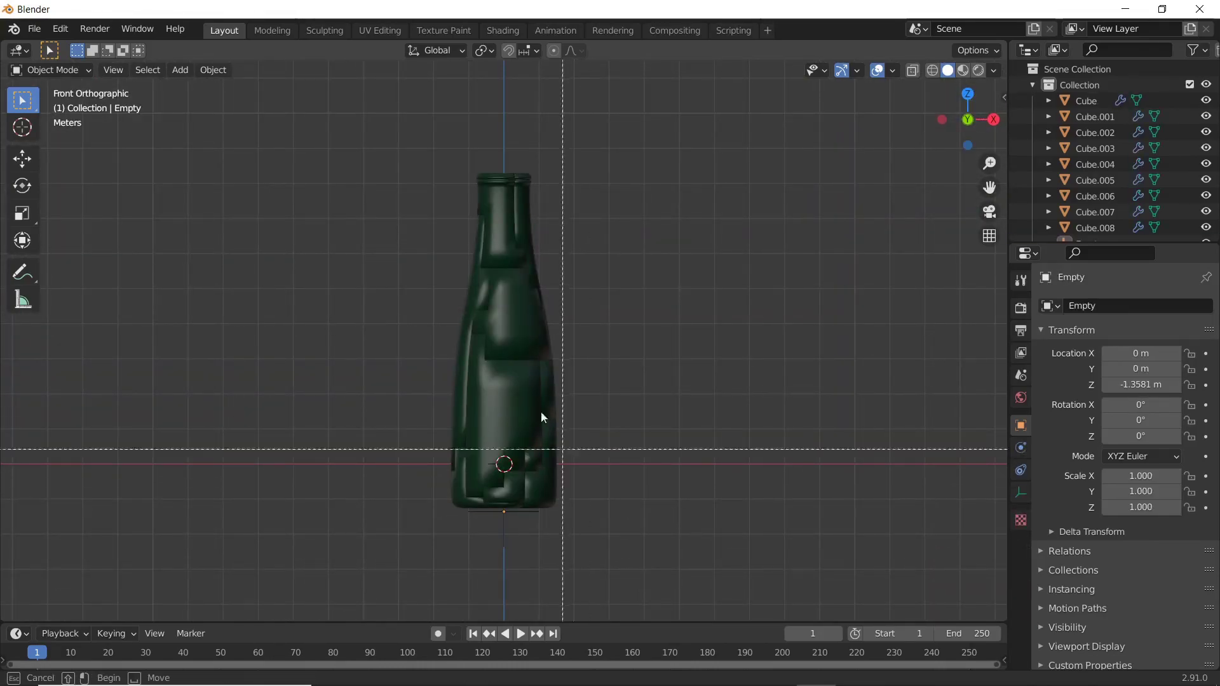
drag(403, 146, 701, 499)
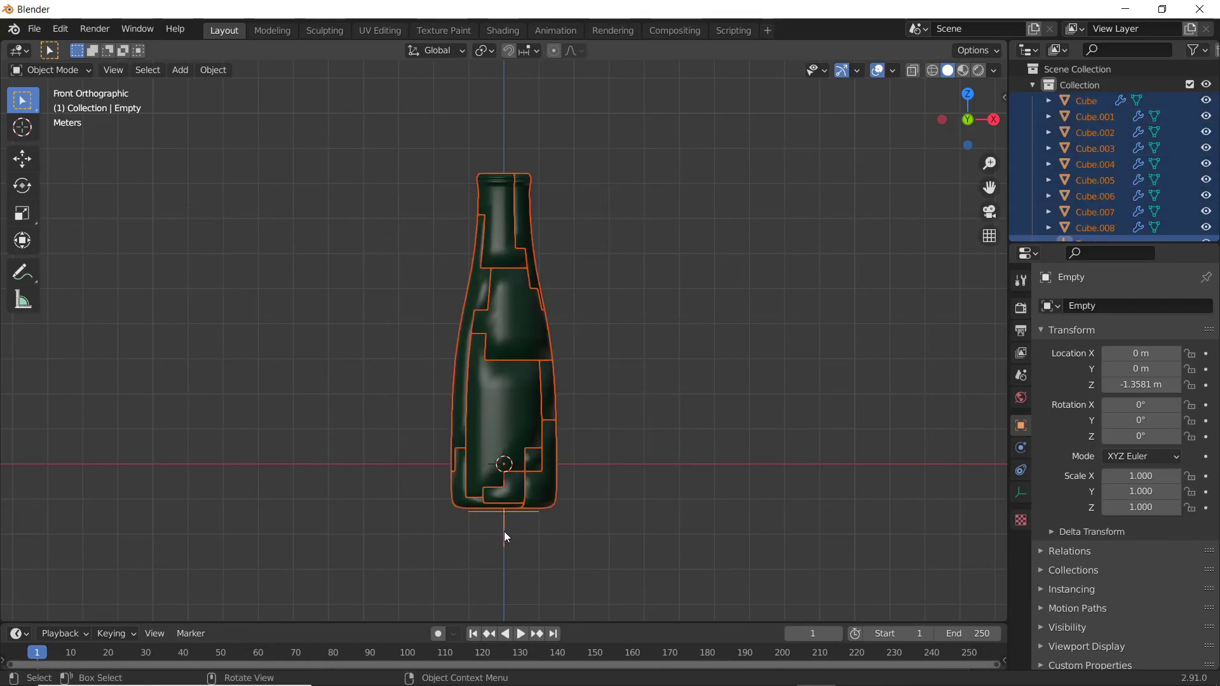
Parent all fragments to the Empty with Ctrl+P > Object, then test-move the Empty.
key(ctrl+p)
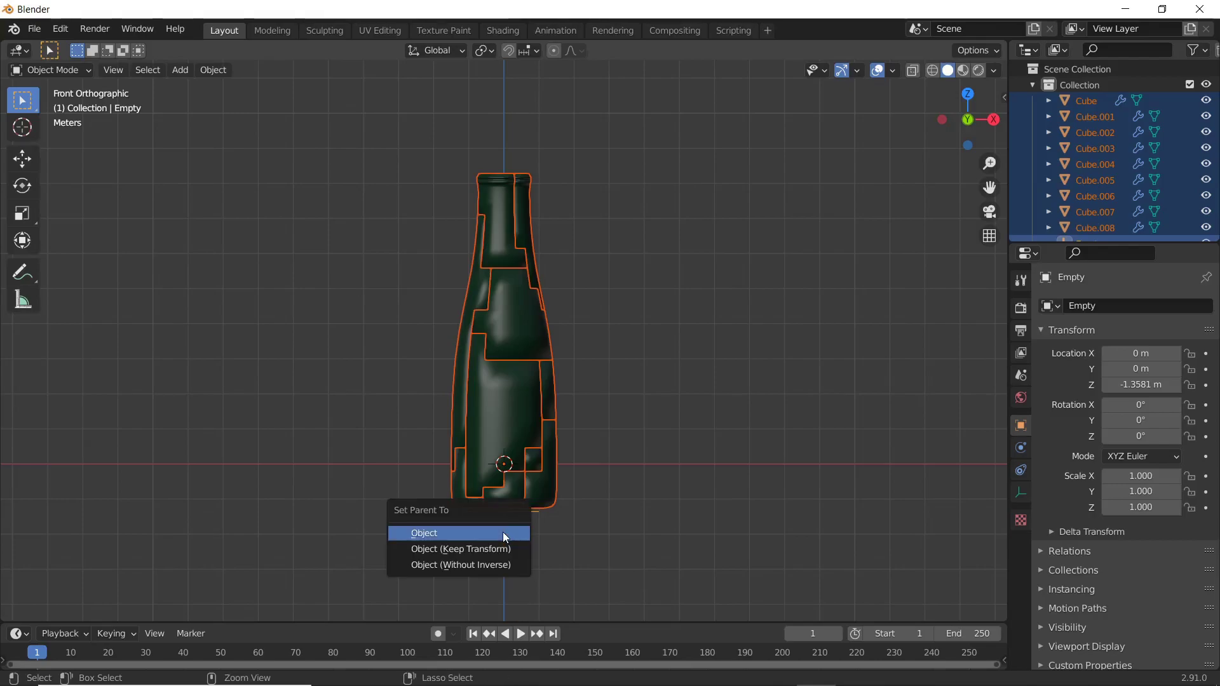
click(505, 537)
click(505, 537)
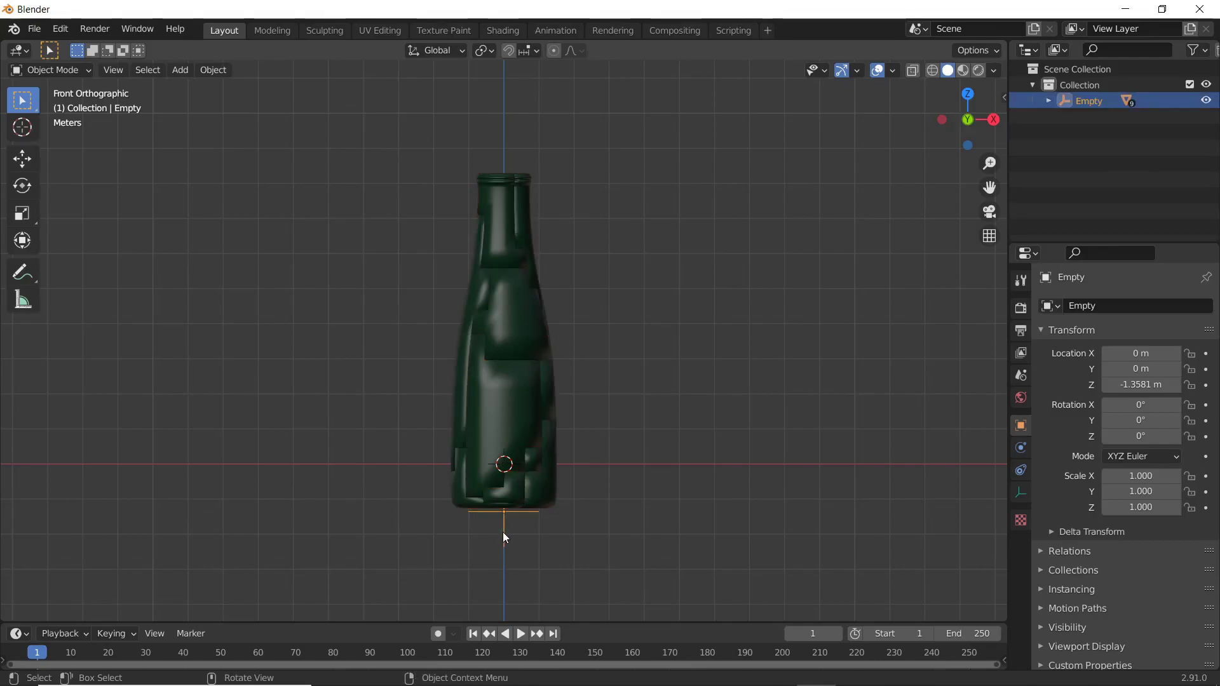
key(g)
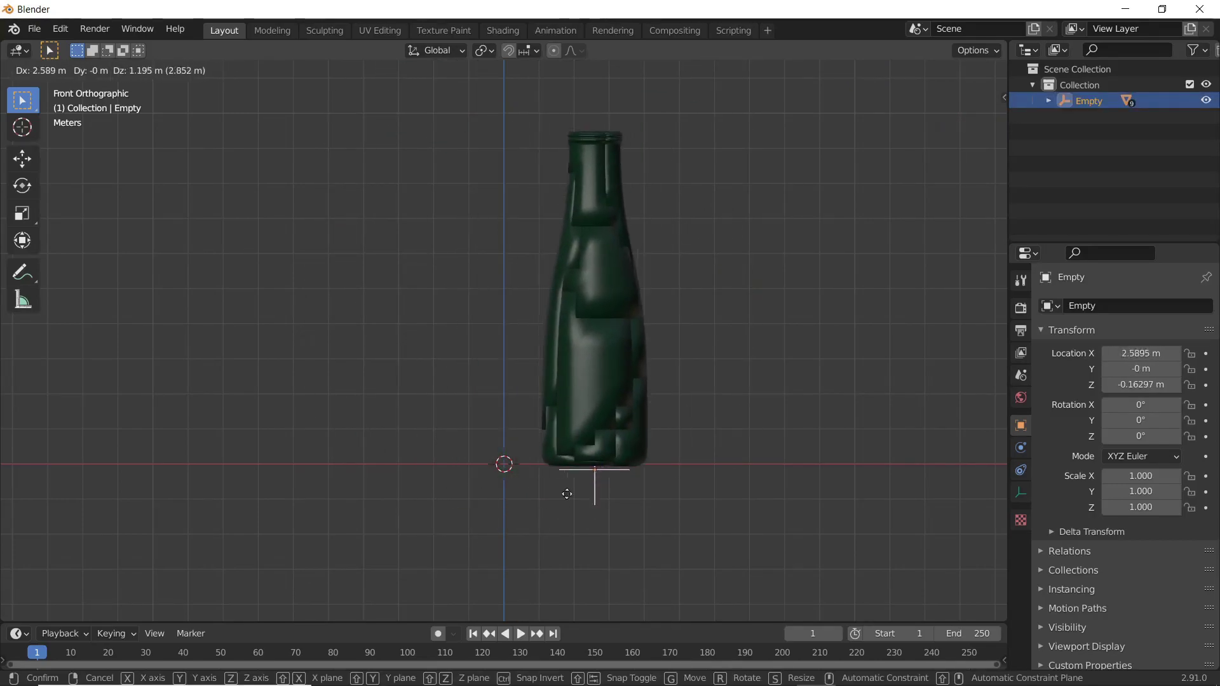
key(Escape)
middle_drag(708, 401, 495, 443)
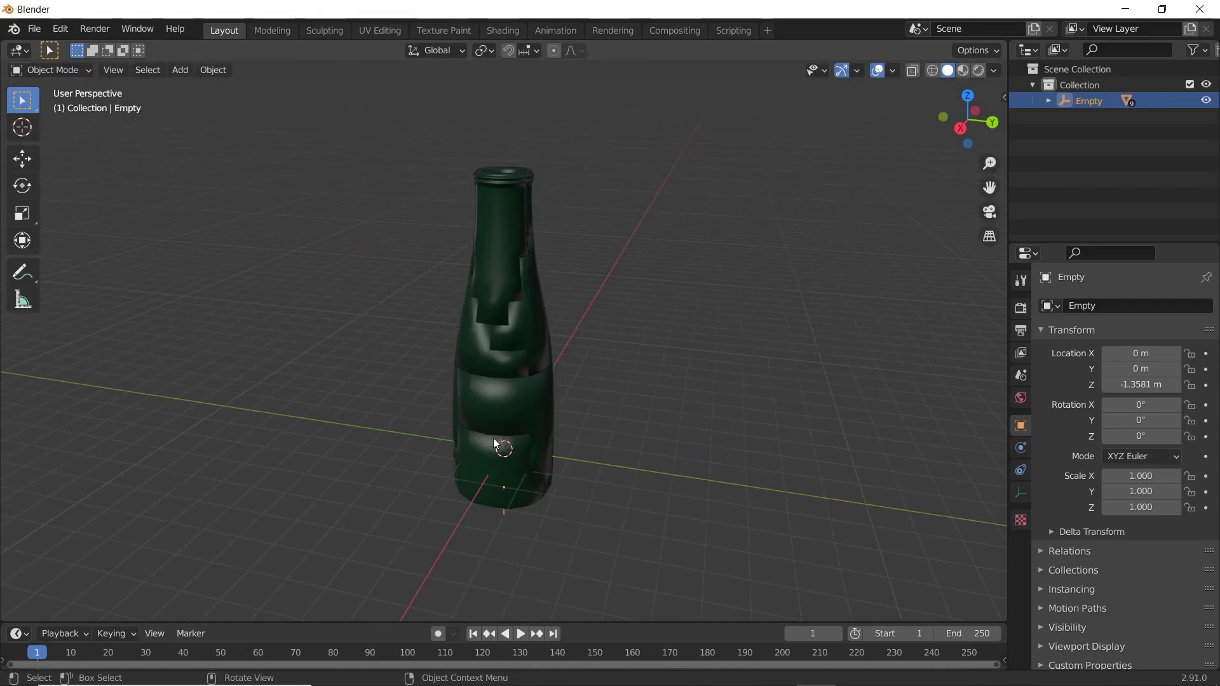
Select all pieces and set an FBX export to D:\SpaceGame\Assets\BeerBroken.fbx, selected objects only.
key(a)
click(34, 29)
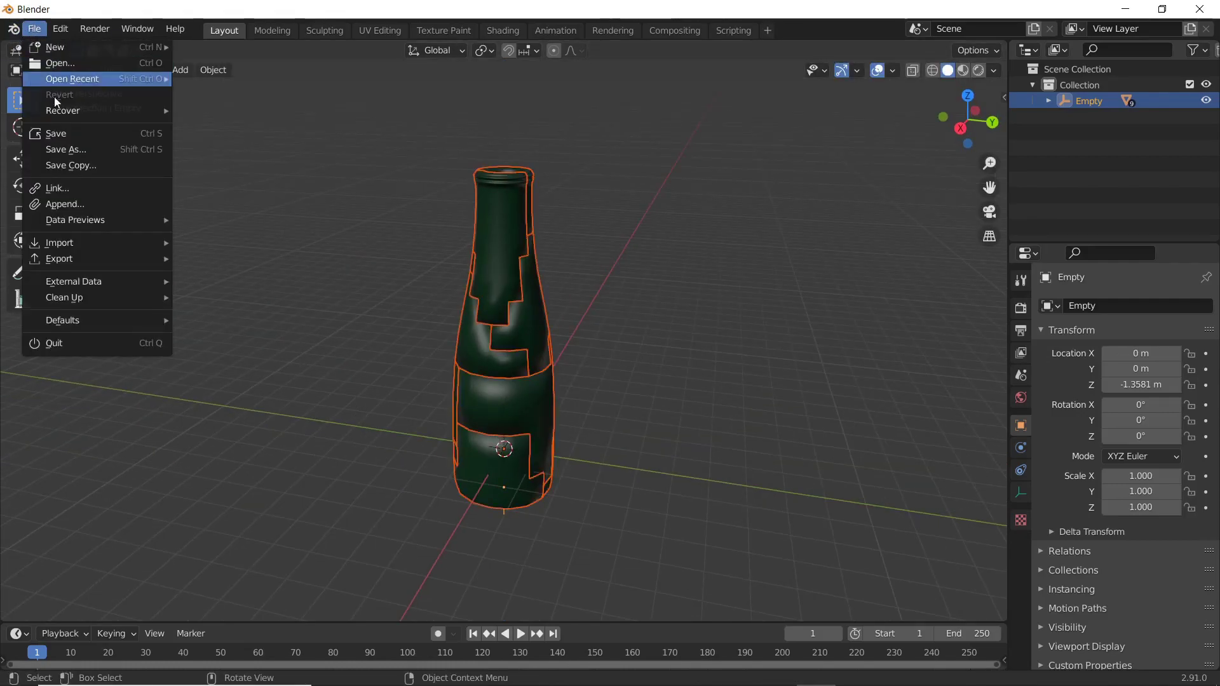
mouse_move(101, 248)
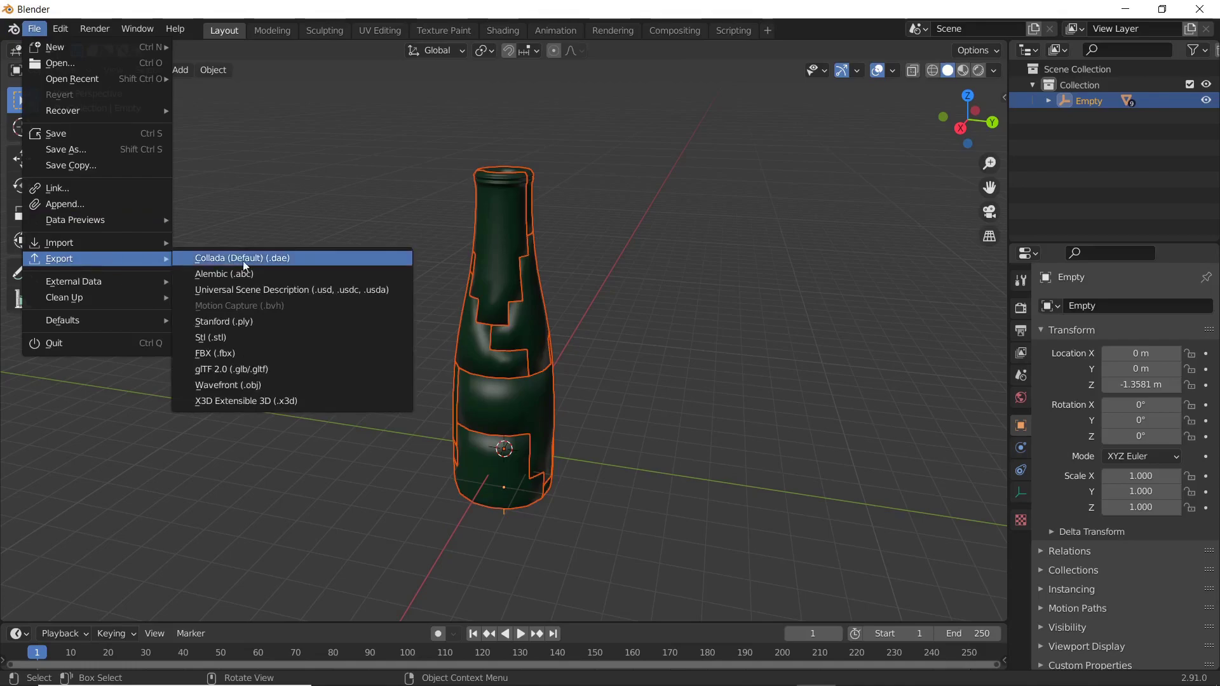
click(248, 353)
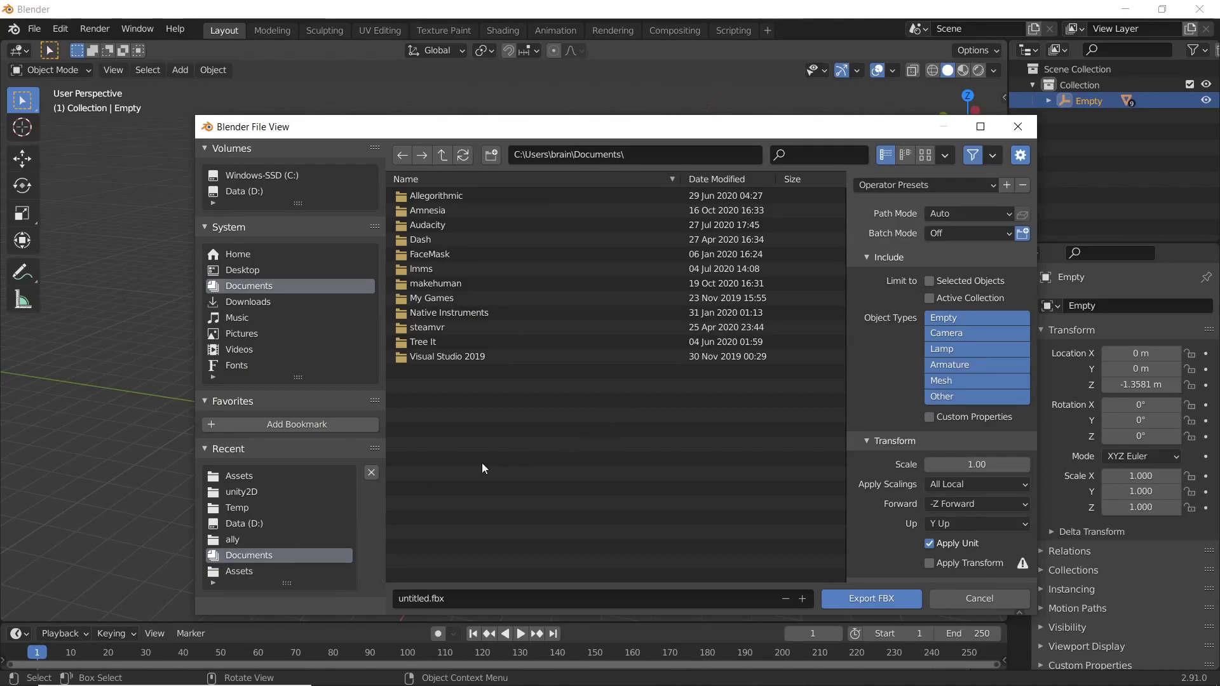
click(232, 524)
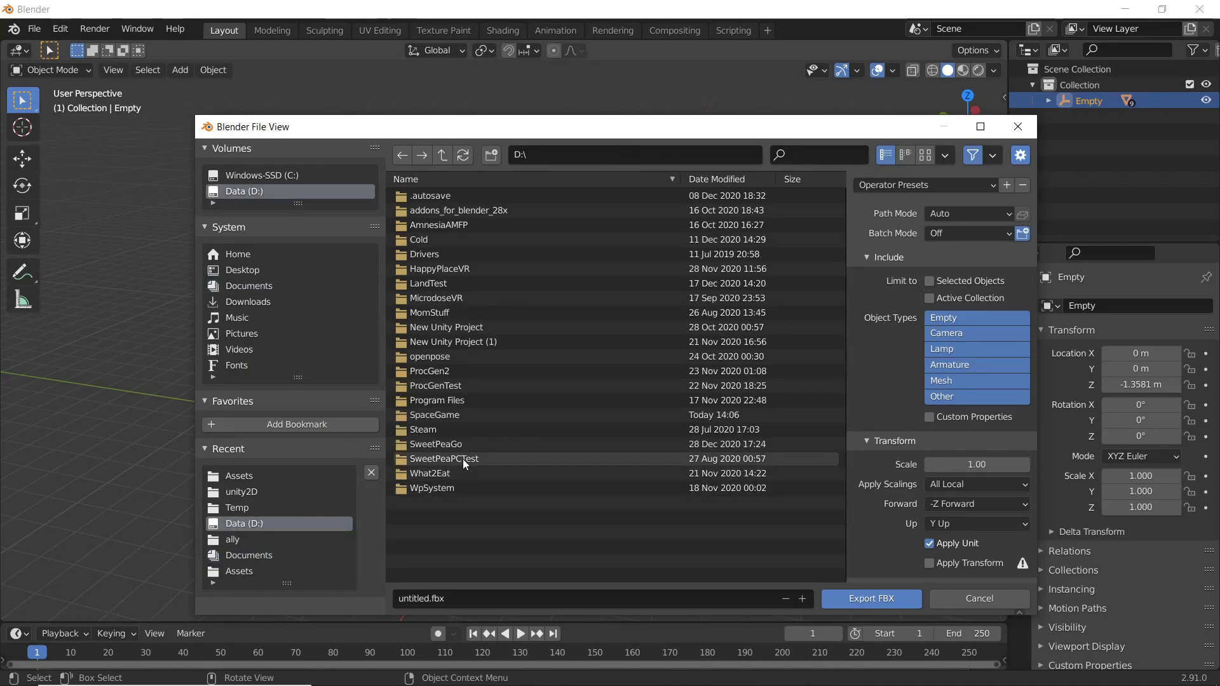
click(437, 420)
double_click(437, 419)
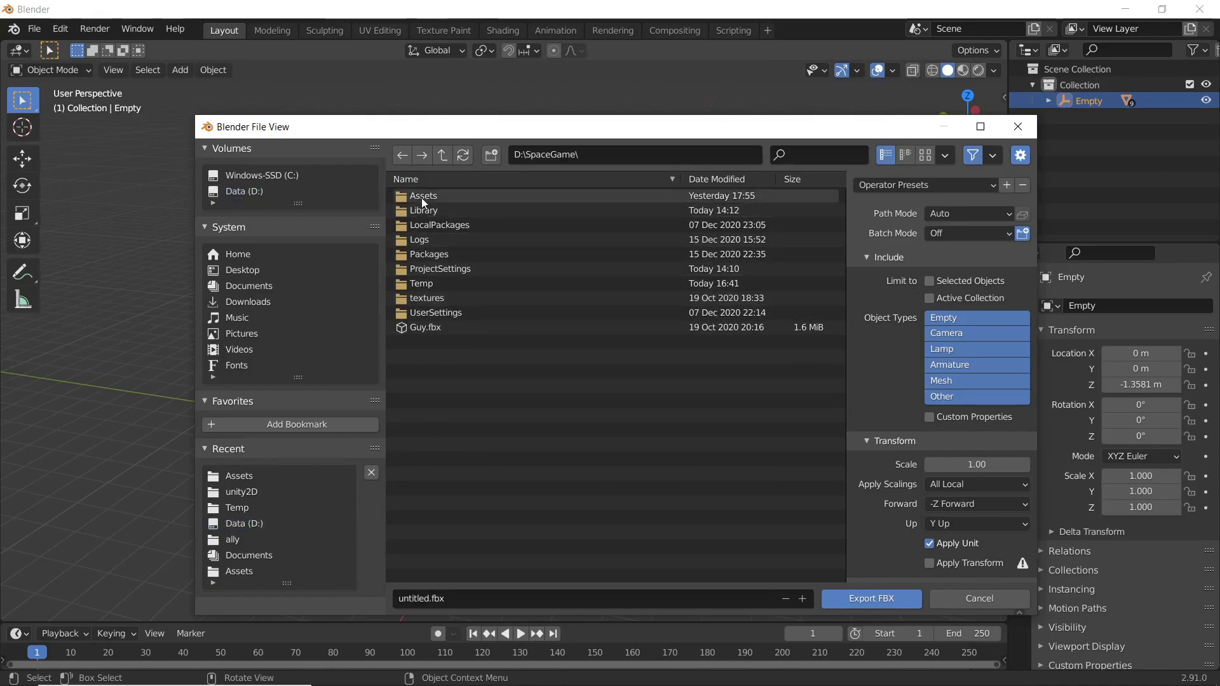
double_click(421, 197)
click(462, 599)
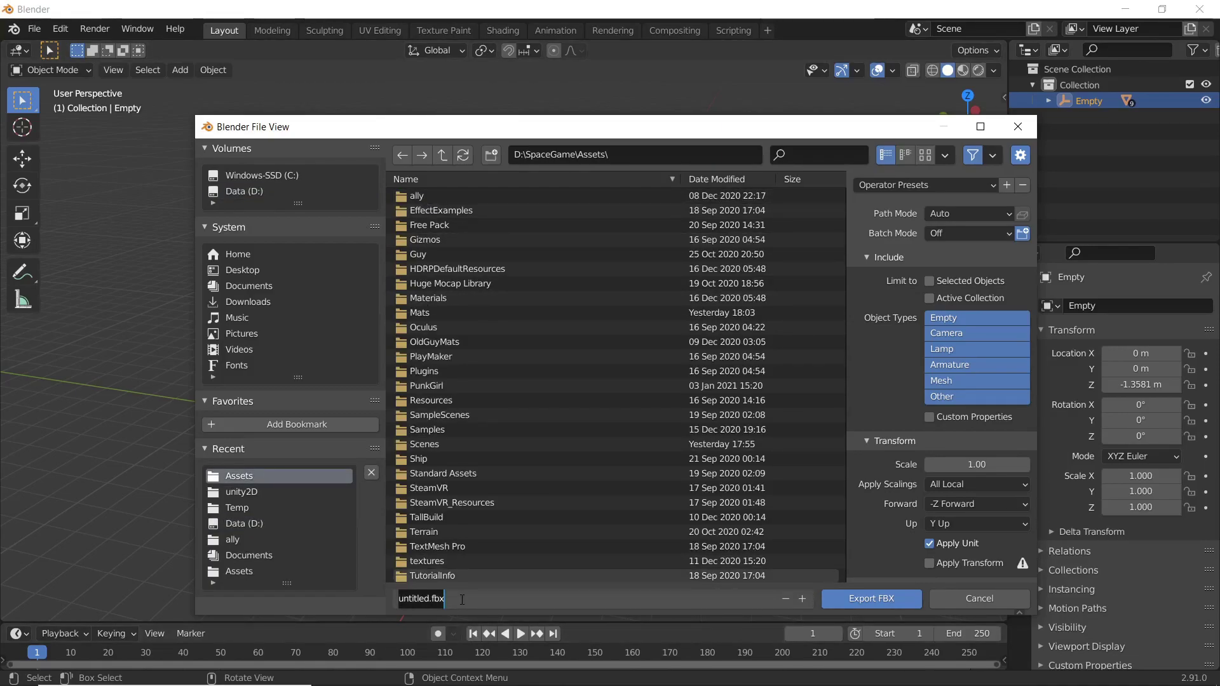
text(BeerBroken)
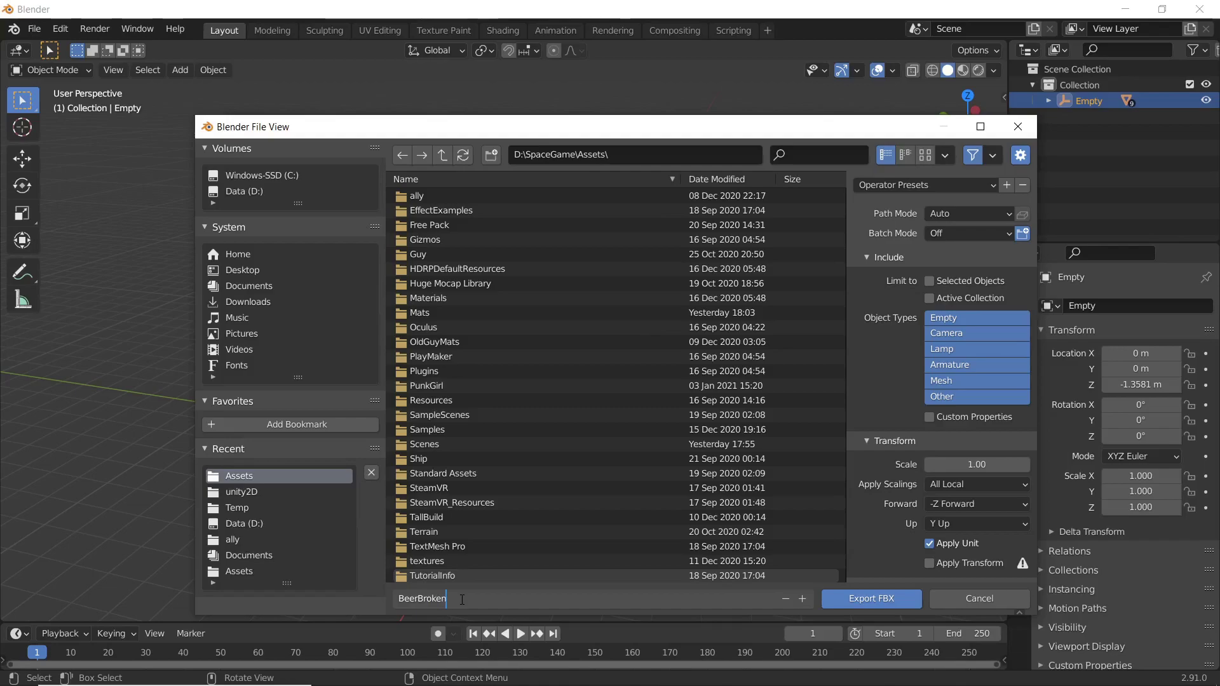
text(.fbx)
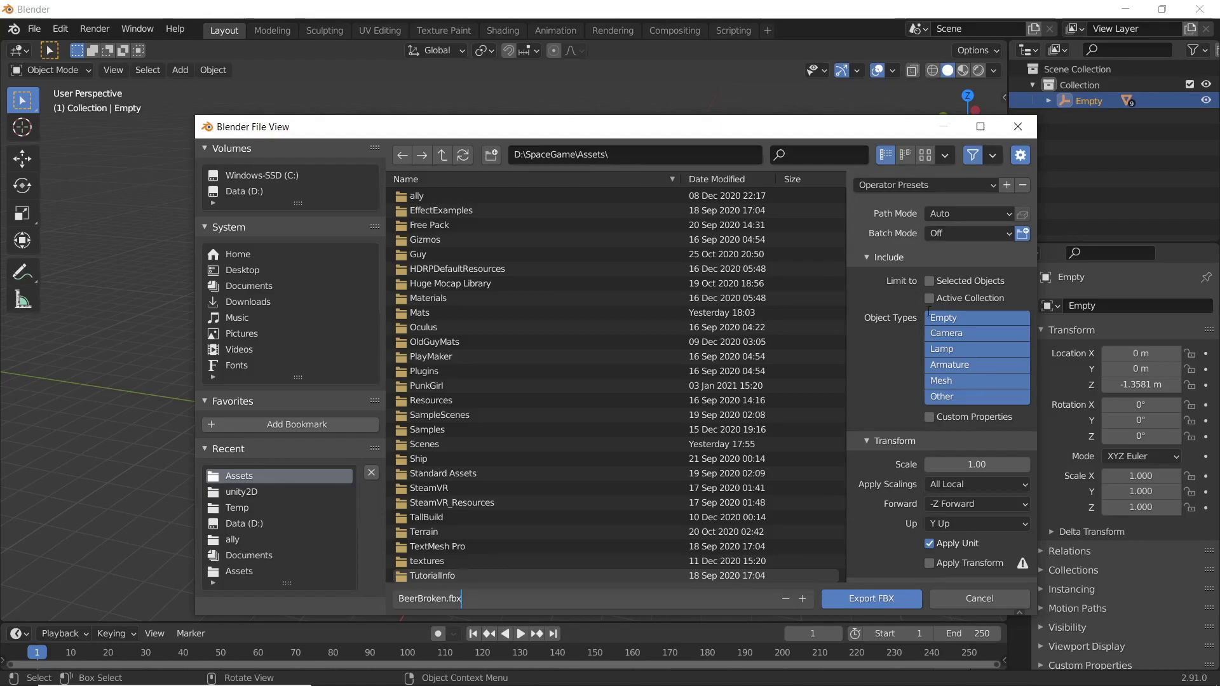
click(932, 286)
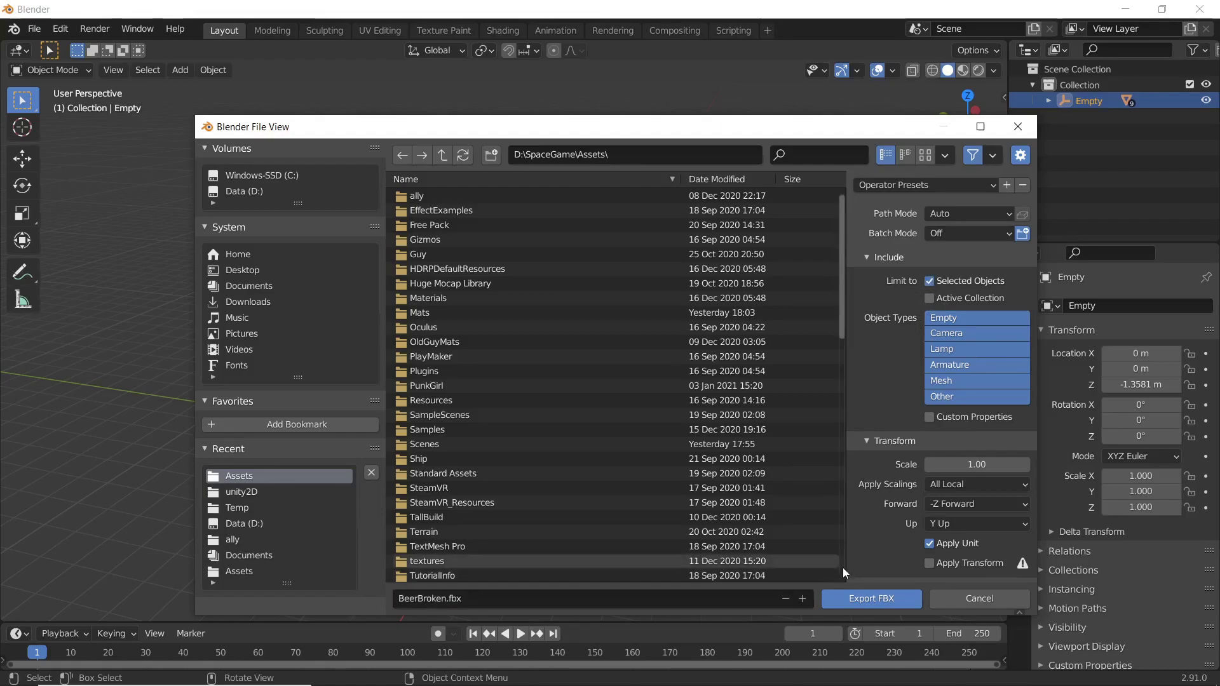
Export the FBX, then in Unity search the Project for 'bee' and select the BottleBeer model.
click(859, 599)
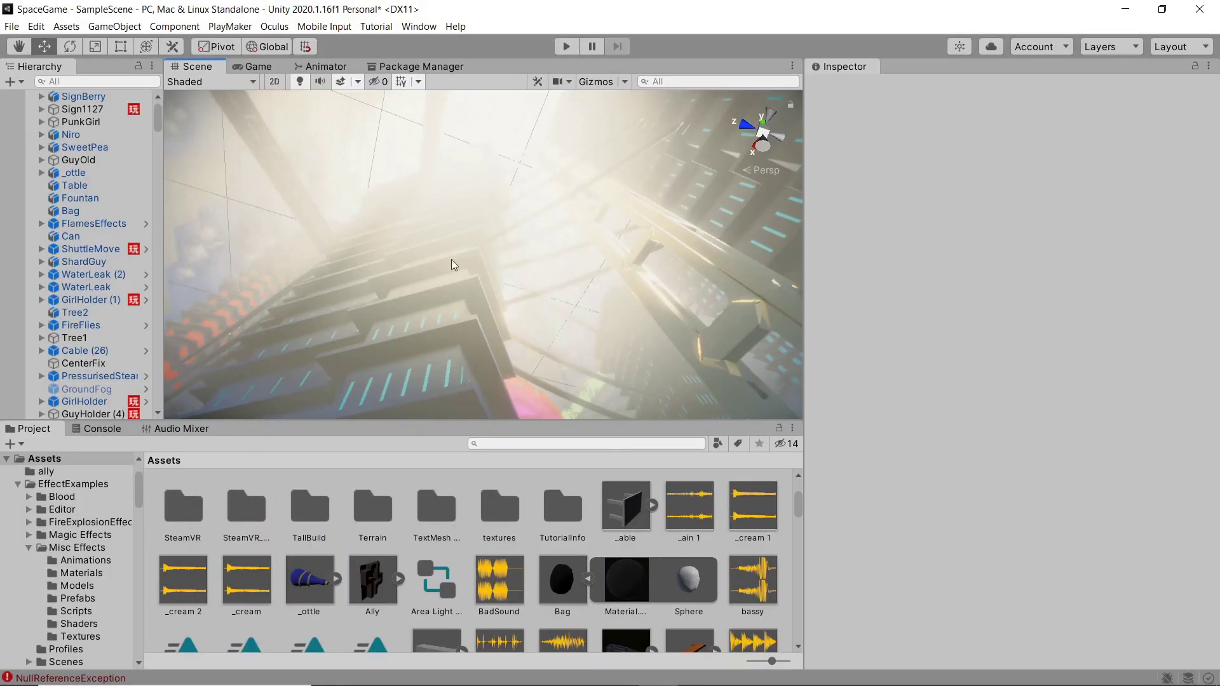
right_drag(421, 188, 492, 351)
mouse_move(491, 352)
middle_down()
mouse_move(495, 333)
mouse_move(489, 347)
middle_up()
key(w)
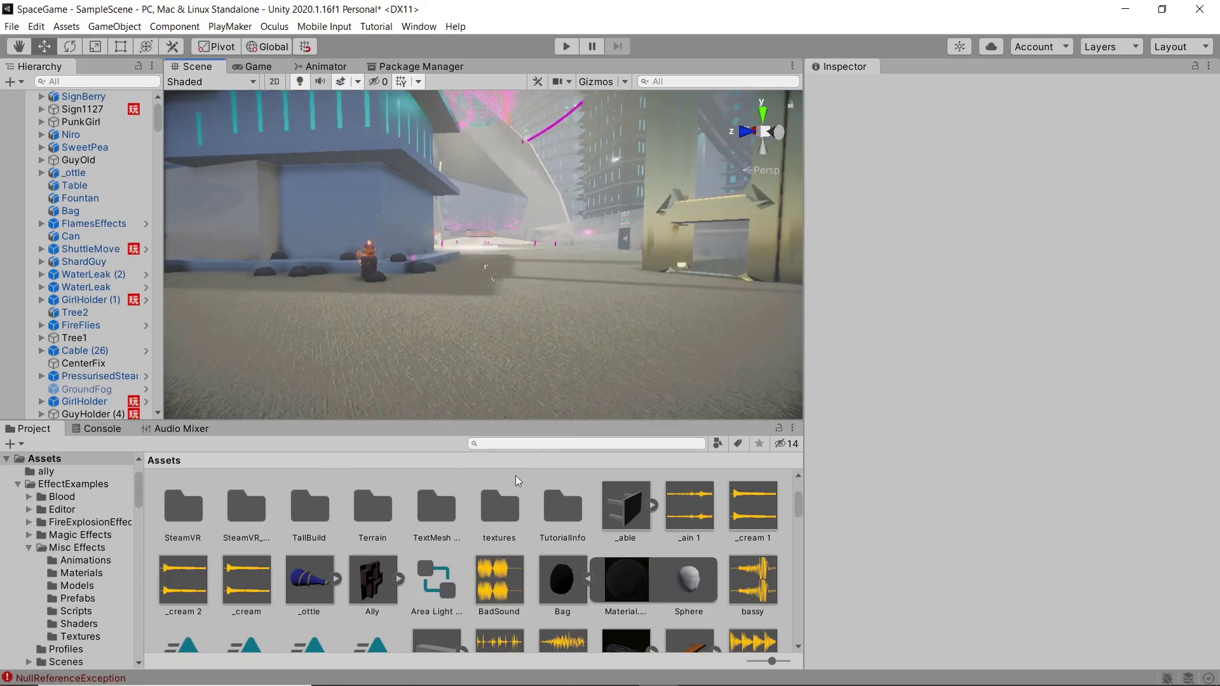
click(516, 447)
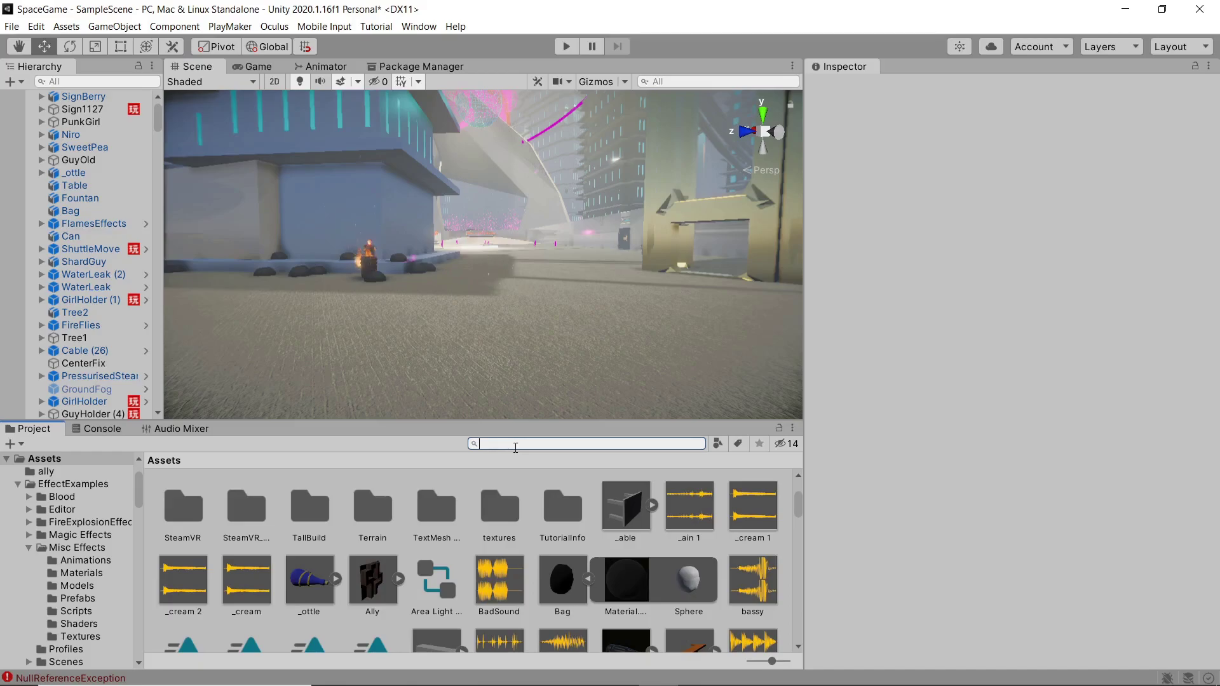
text(beer)
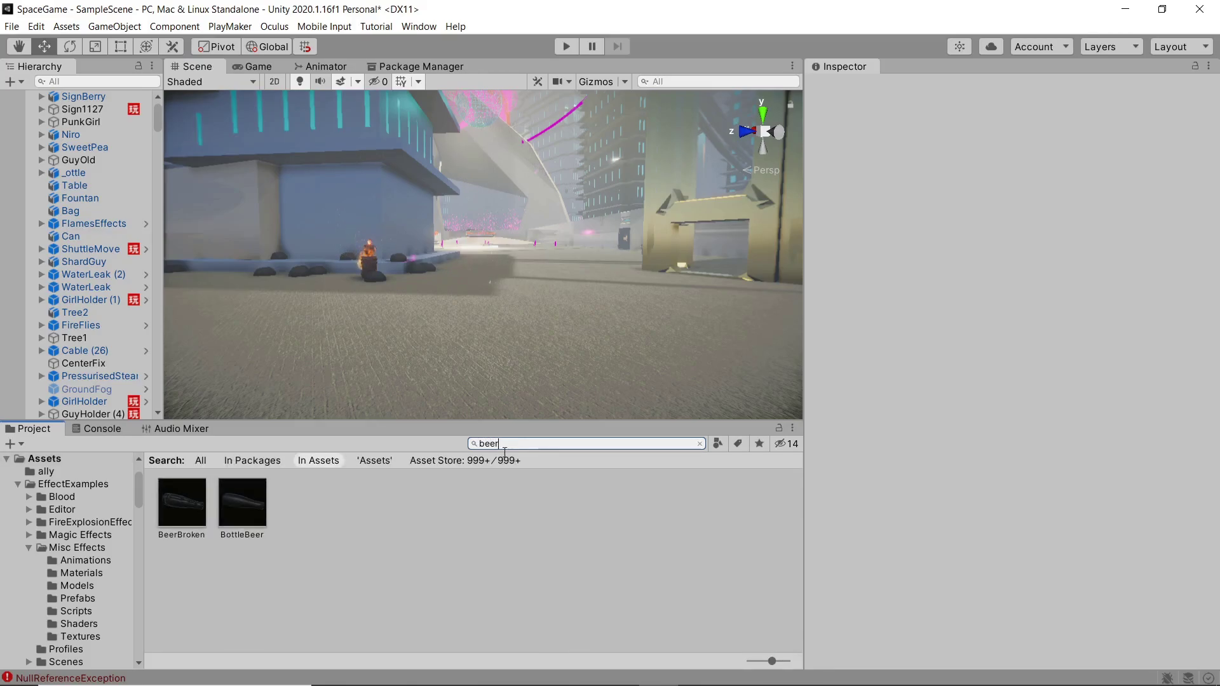
click(235, 508)
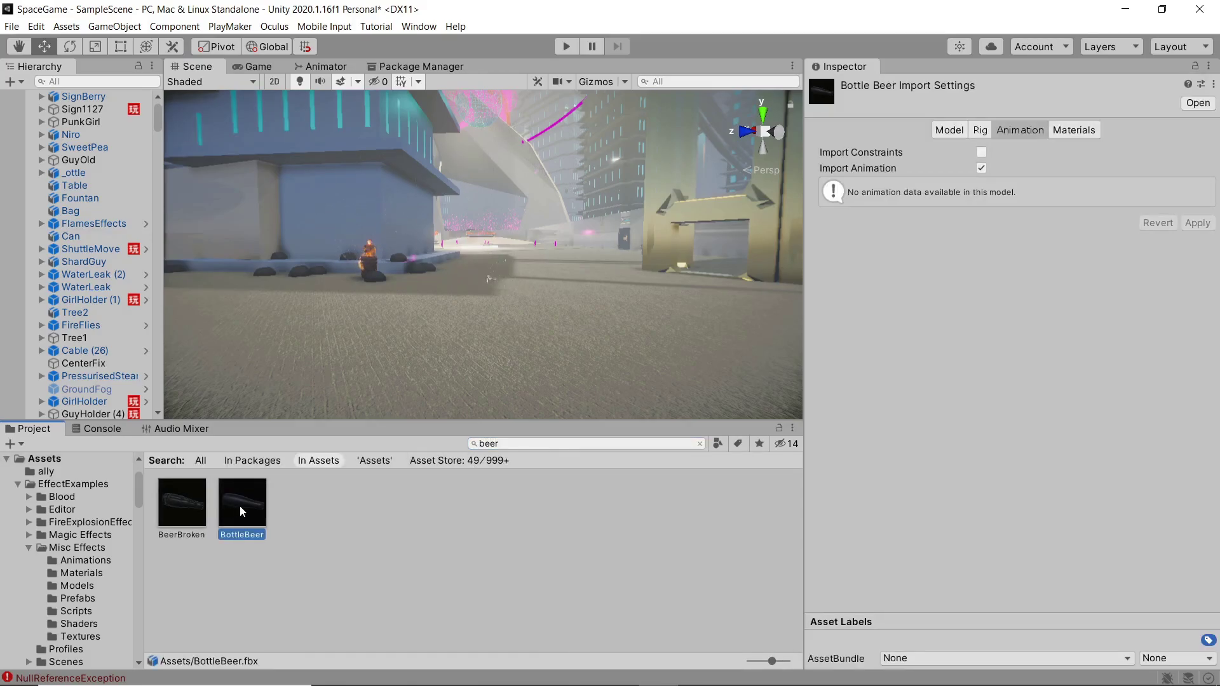
Drag the BottleBeer and BeerBroken models into the scene and position BottleBeer.
drag(241, 505, 523, 337)
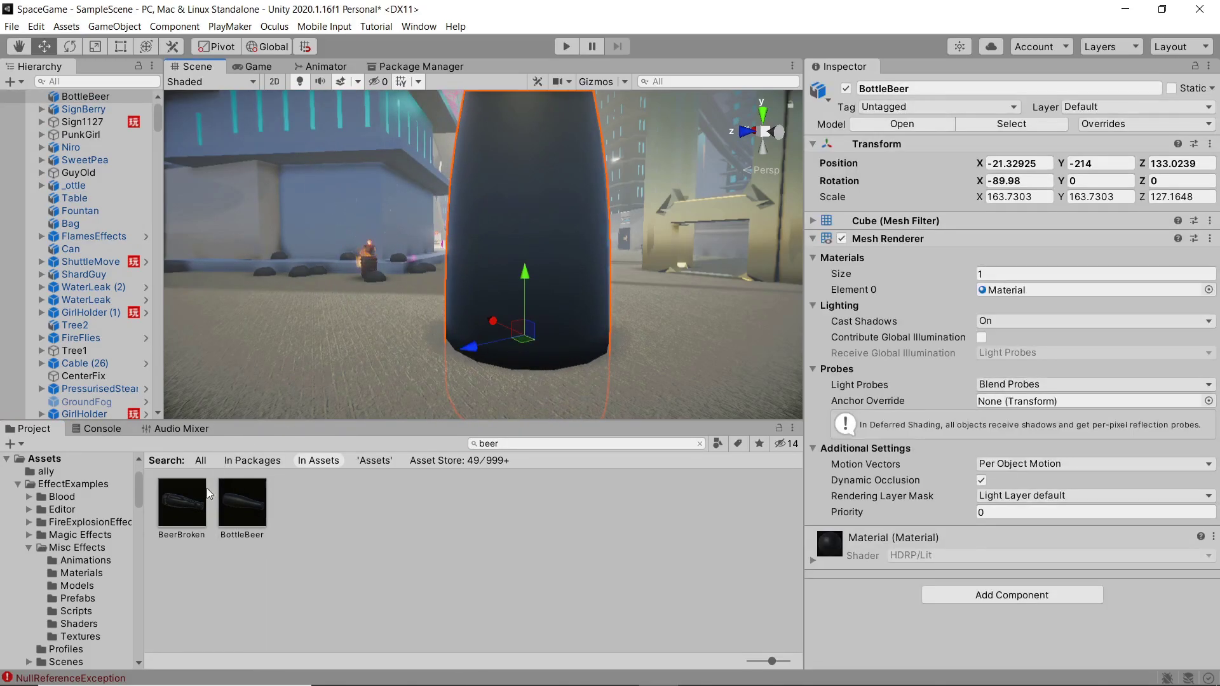
drag(296, 361, 323, 352)
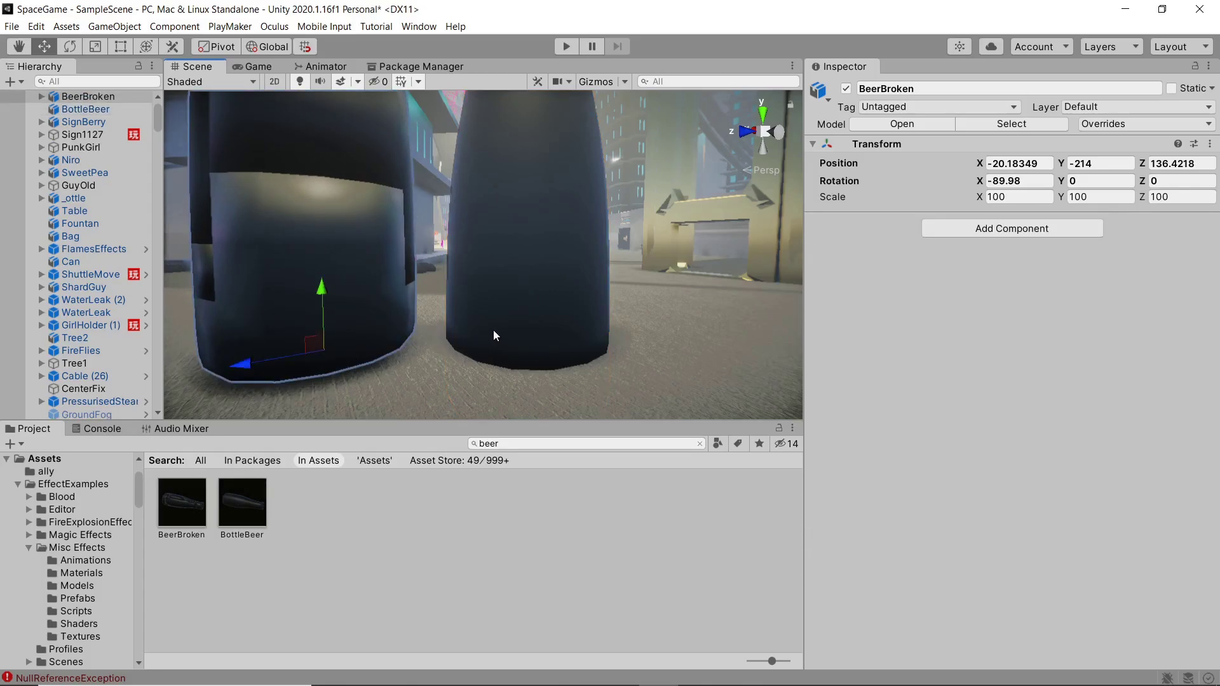
click(493, 330)
drag(532, 279, 519, 205)
drag(477, 266, 363, 292)
Using Top and side views, align BottleBeer with the broken bottle and reselect it in the Hierarchy.
click(766, 114)
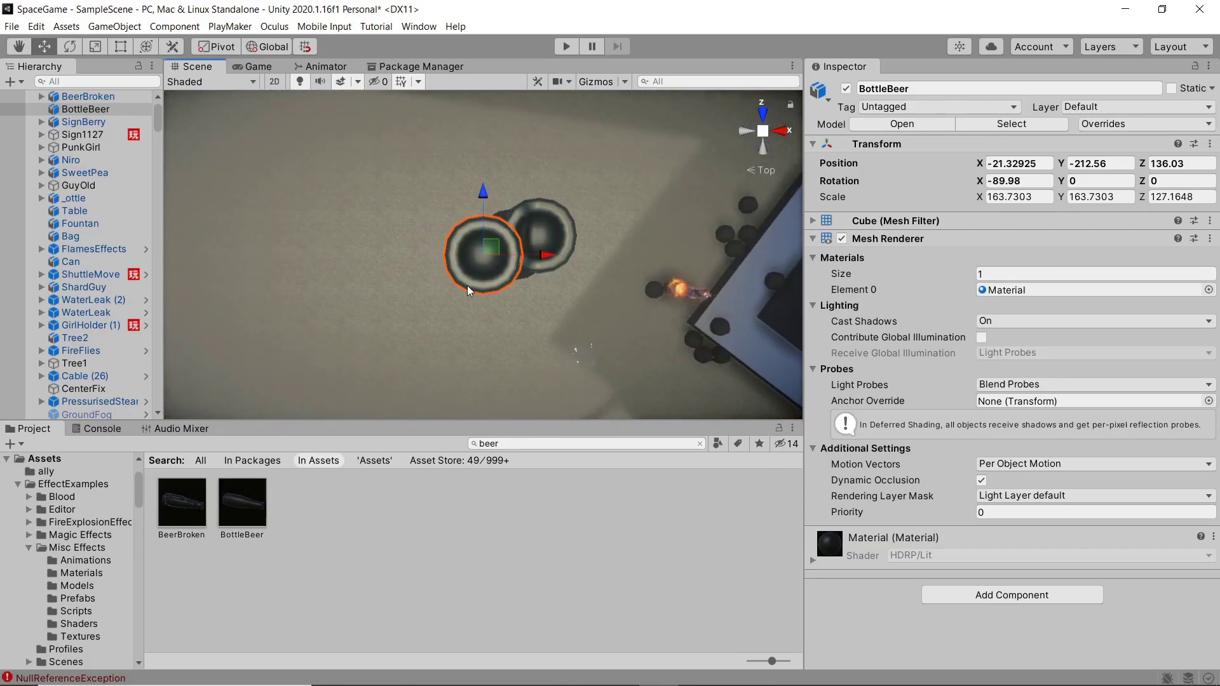
drag(492, 249, 516, 239)
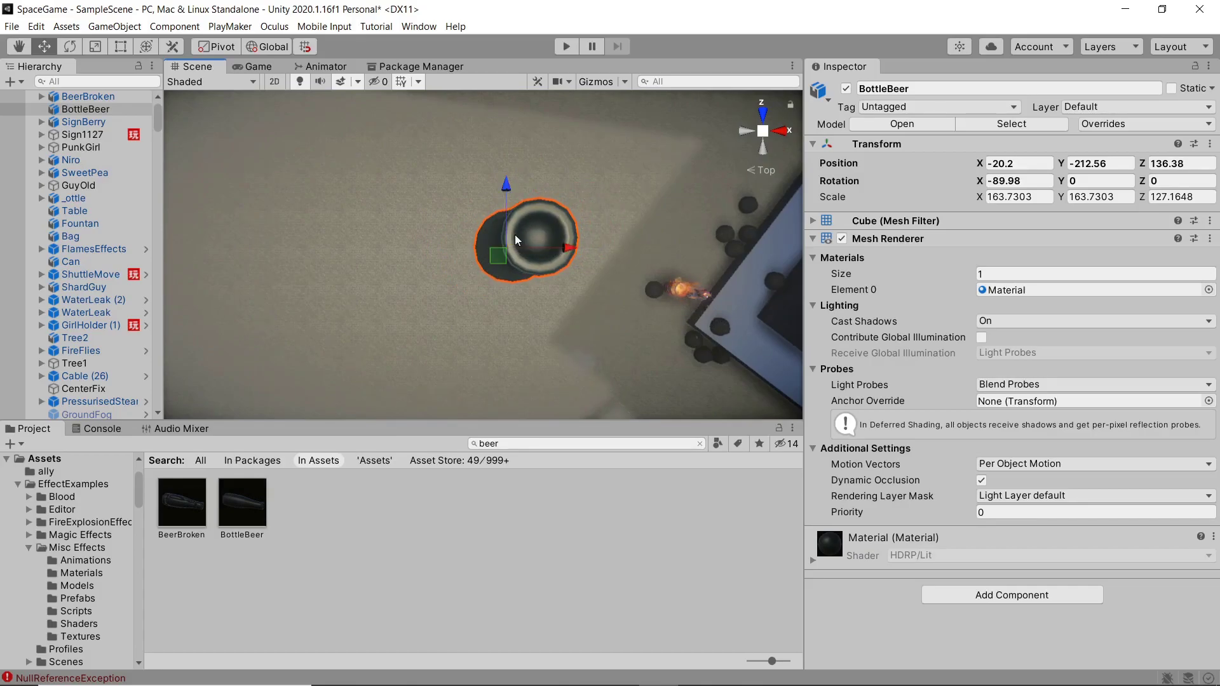
click(742, 130)
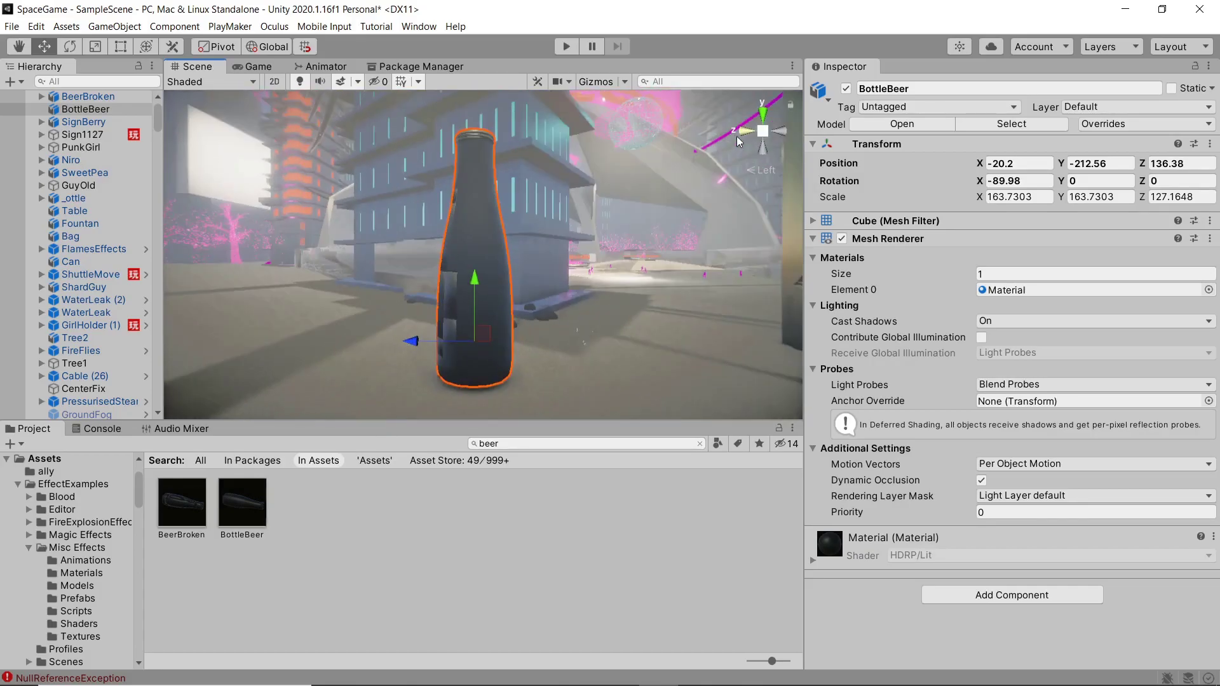
middle_drag(541, 288, 508, 290)
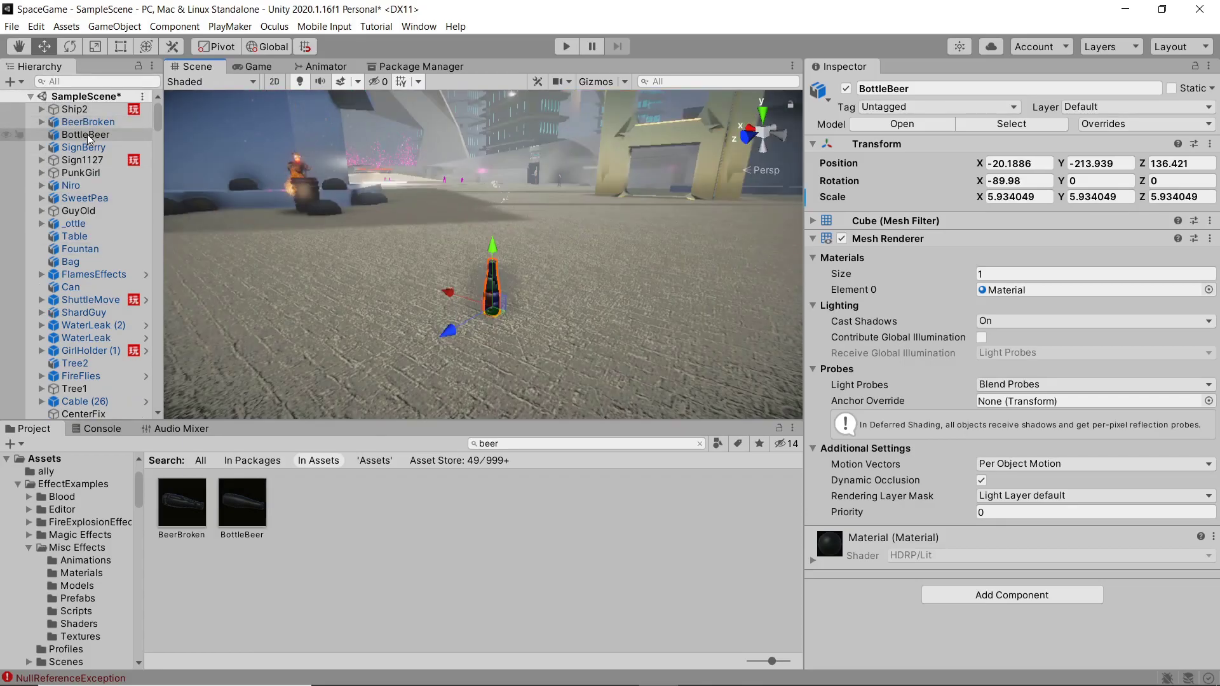
click(86, 134)
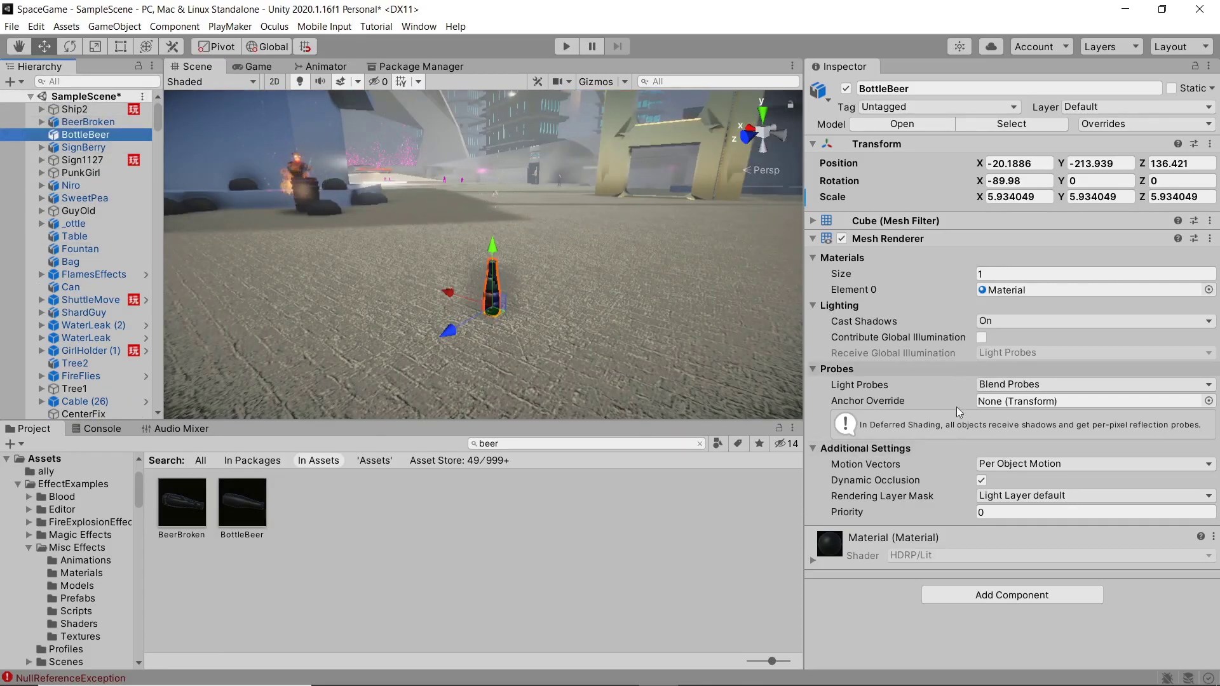
Add a Box Collider sized 0.0183 × 0.0183 × 0.075 to BottleBeer, toggling Edit Collider on and off.
click(1000, 595)
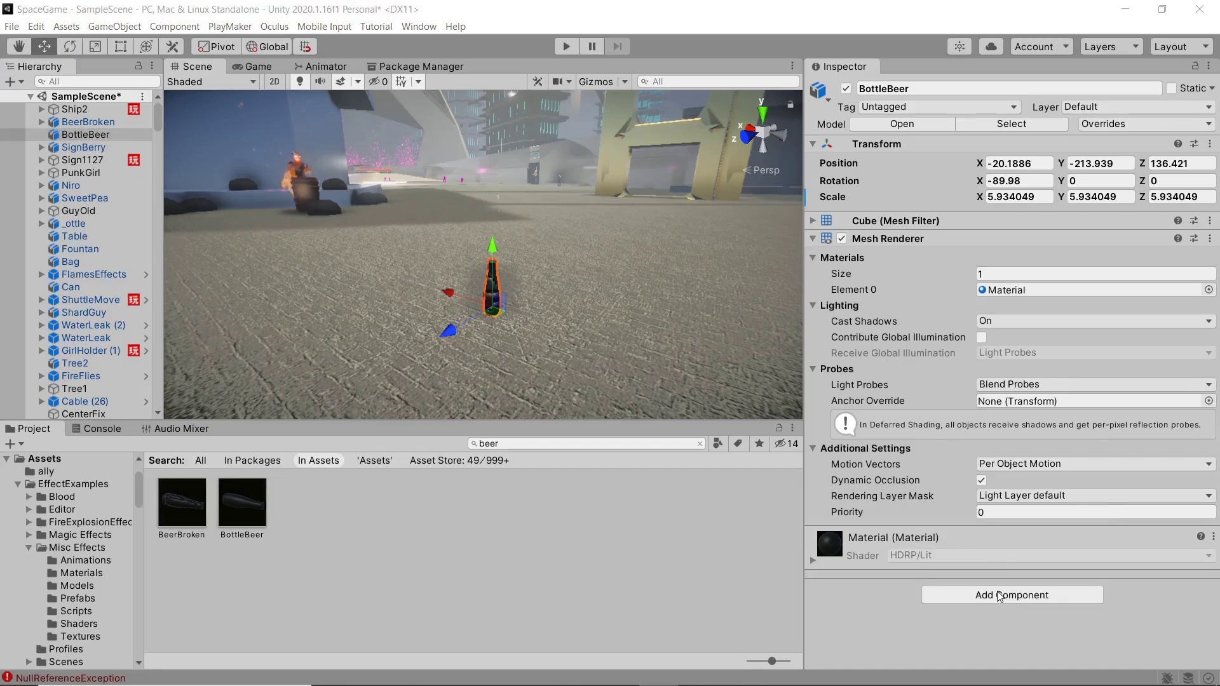
click(985, 467)
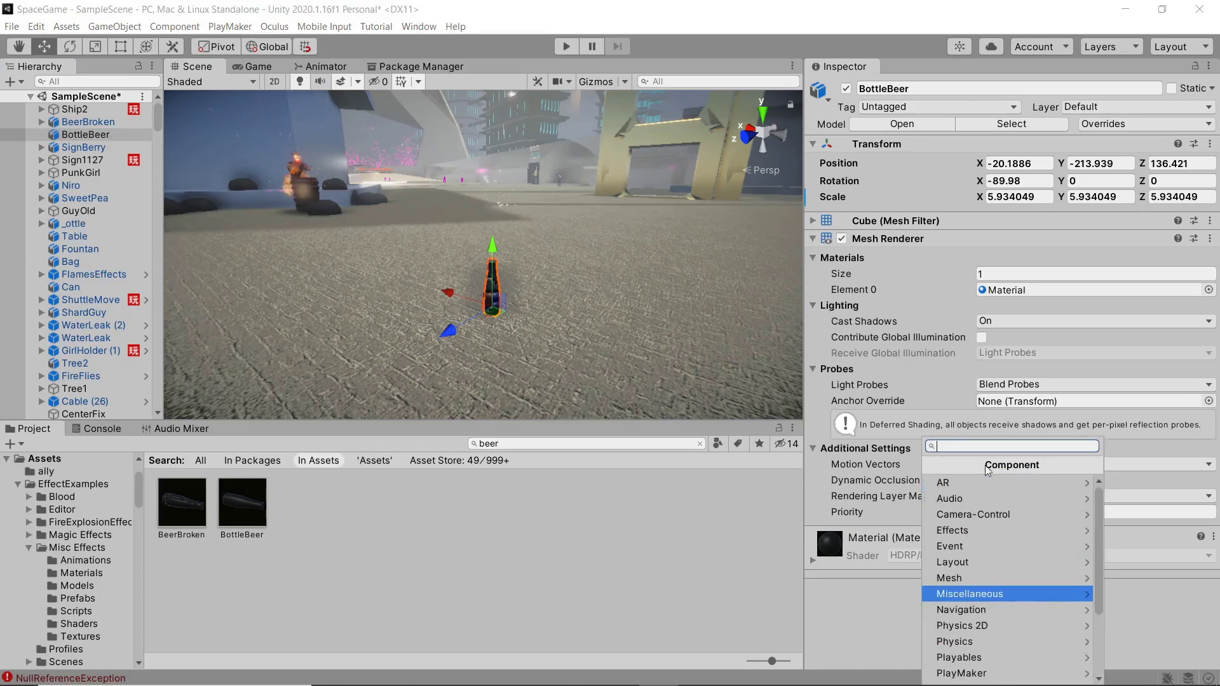
click(974, 642)
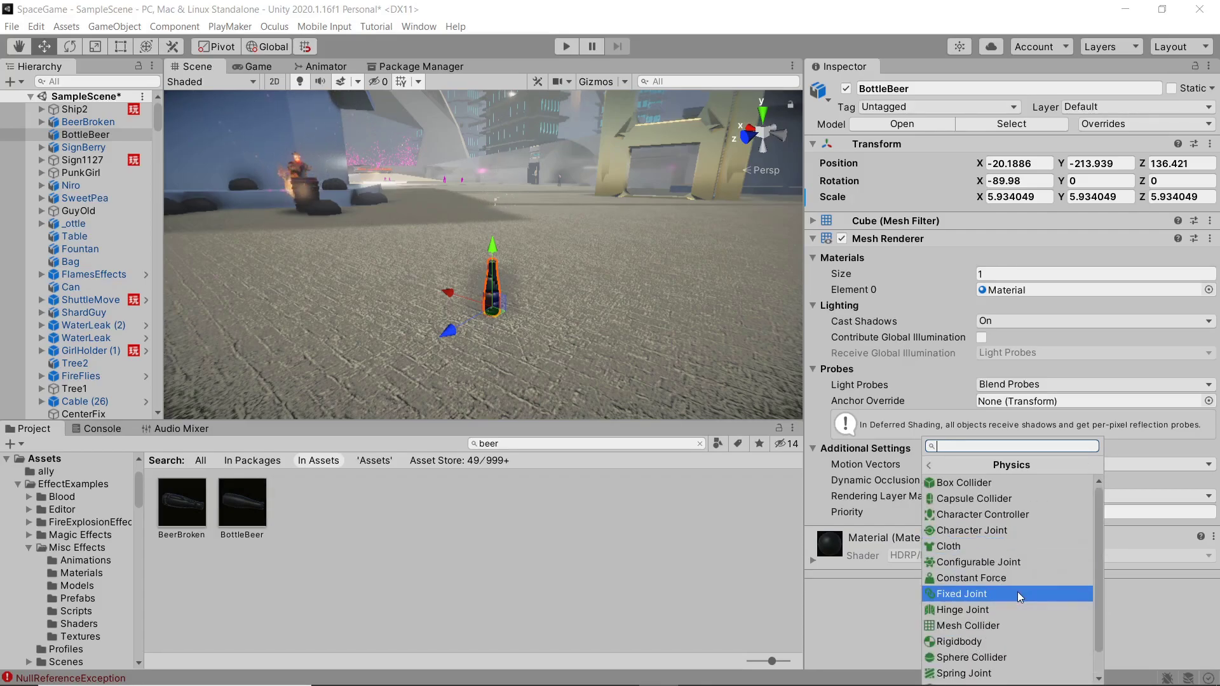
click(986, 482)
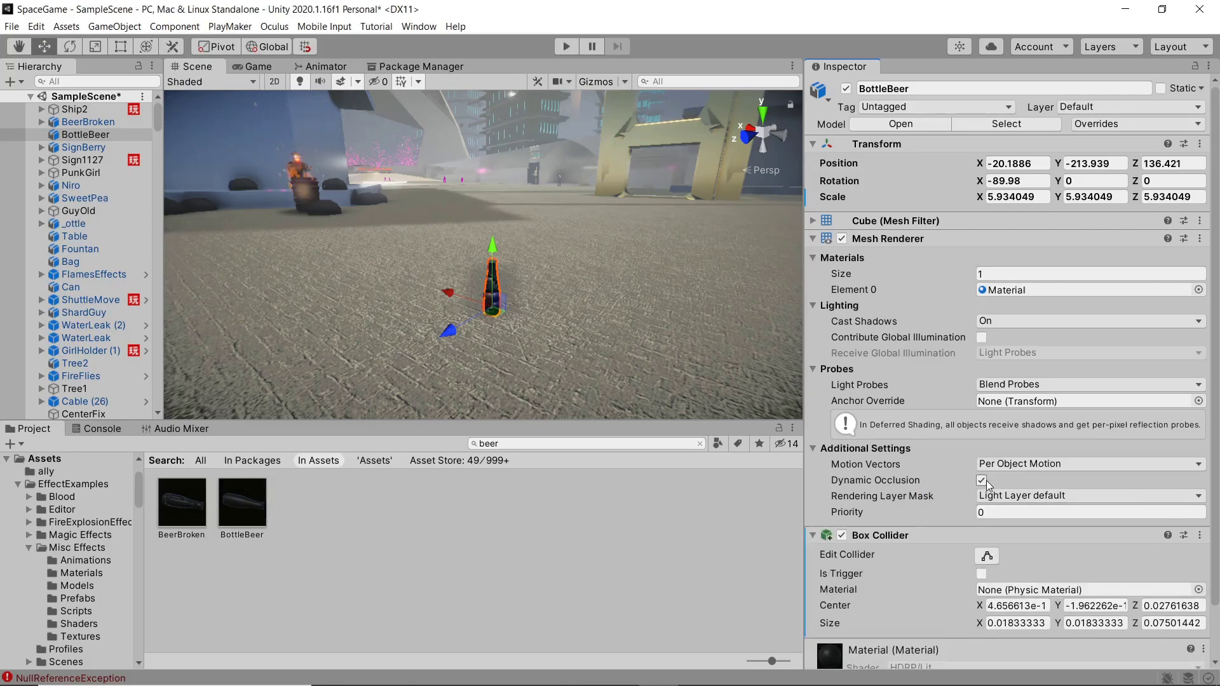
scroll(931, 543, down, 1)
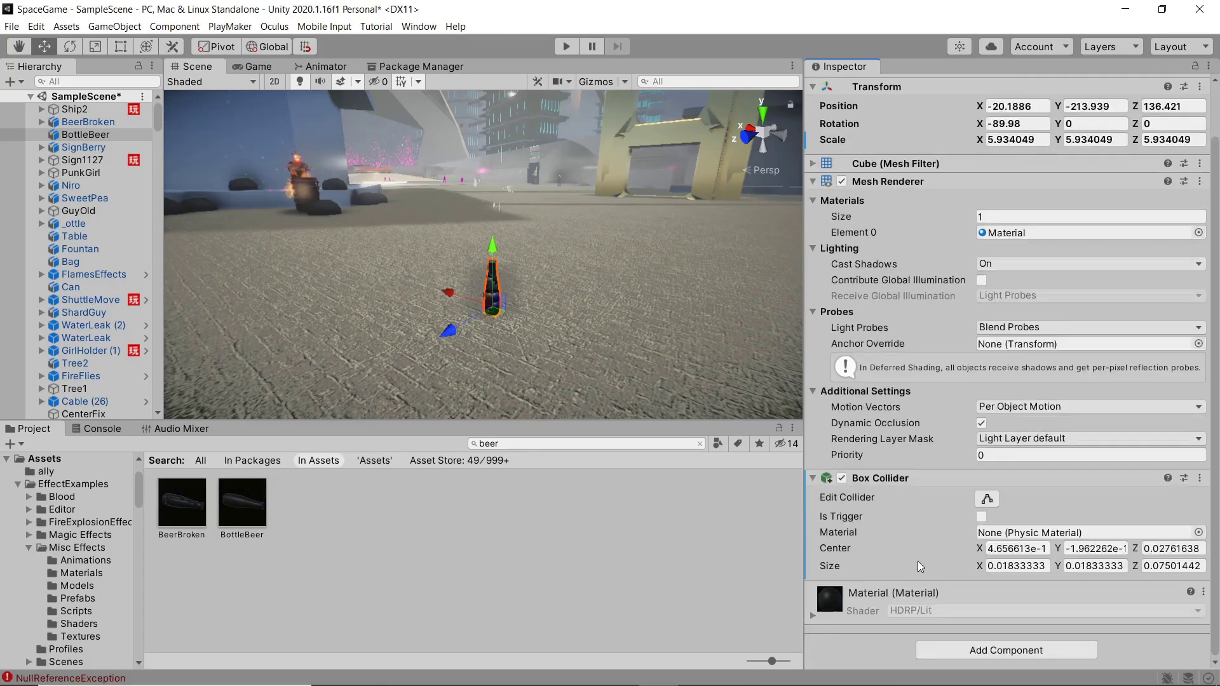
click(991, 503)
click(988, 500)
Add a gravity-enabled Rigidbody to BottleBeer.
click(996, 648)
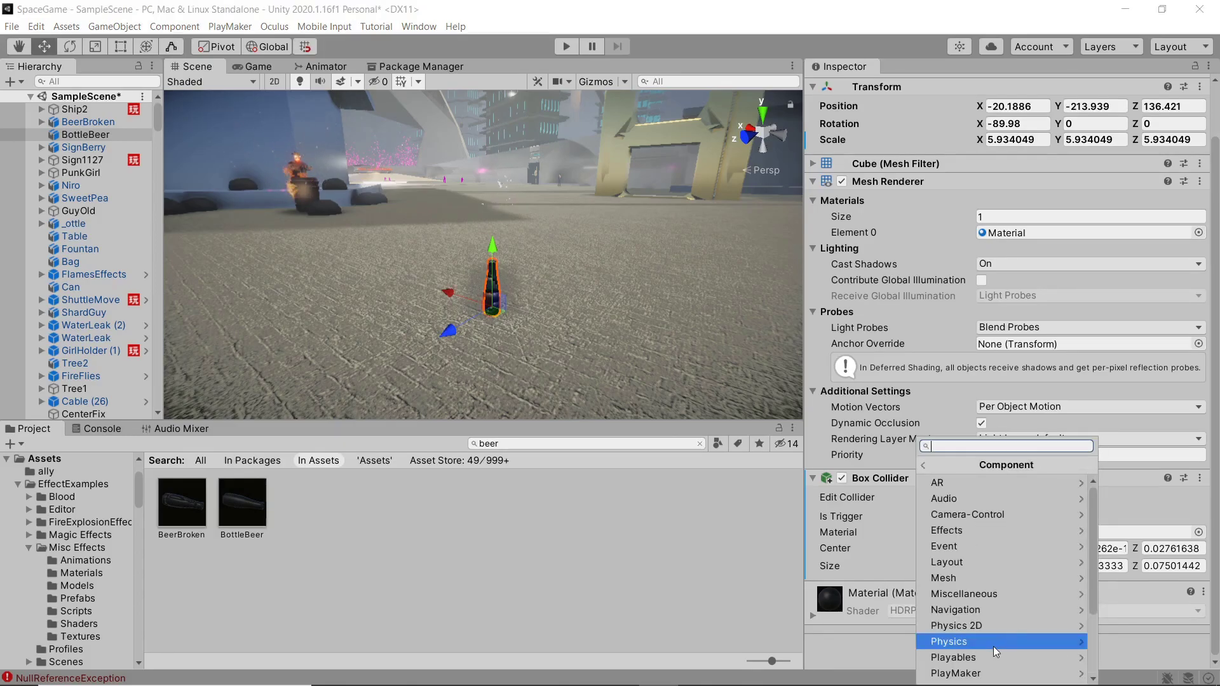
click(982, 642)
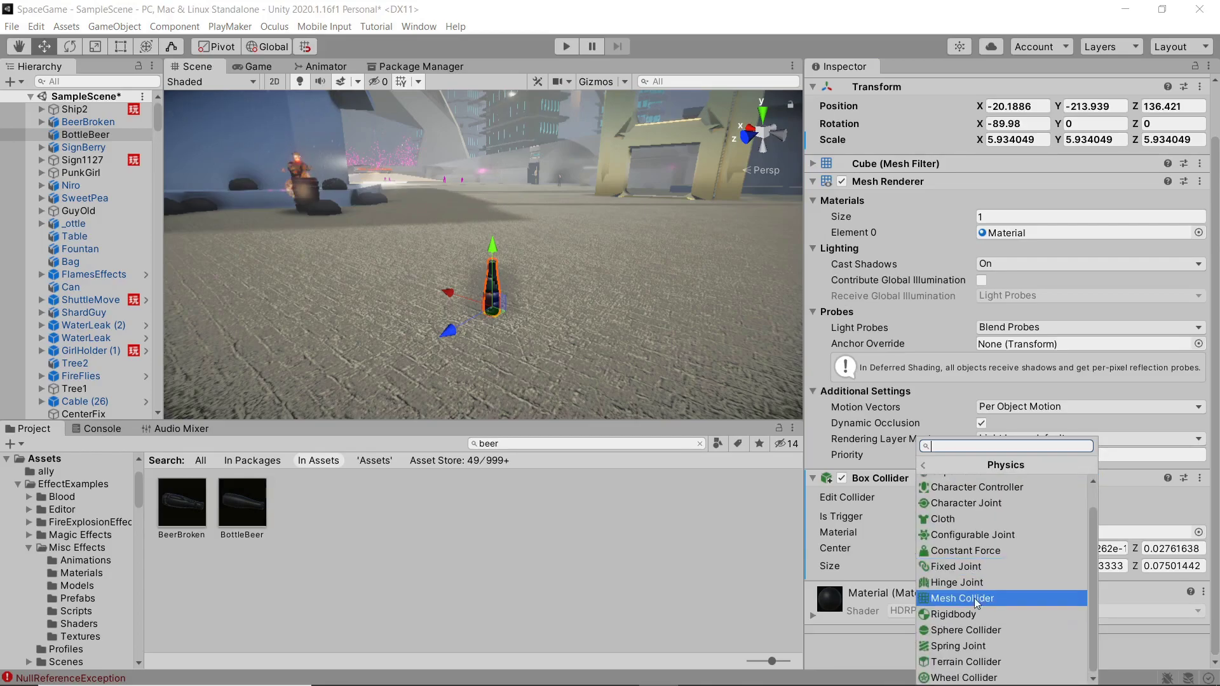
click(966, 613)
scroll(928, 552, down, 3)
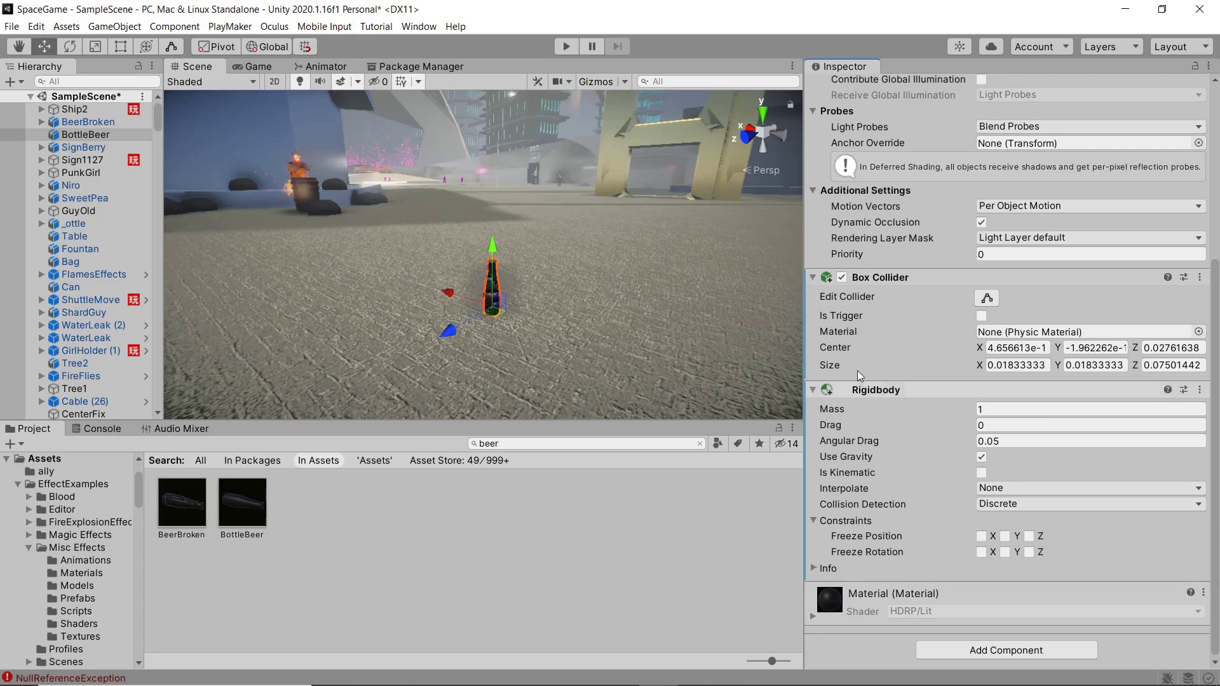
Widen the project search to All, deactivate BottleBeer and select BeerBroken.
click(200, 460)
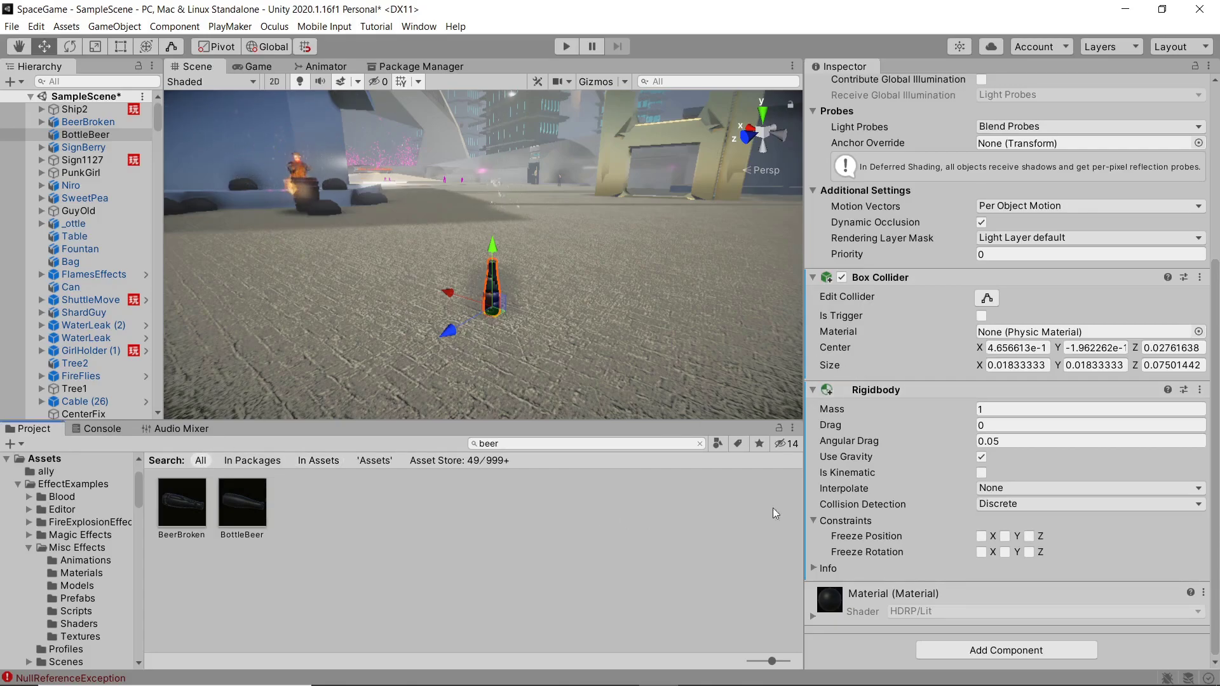
click(1008, 649)
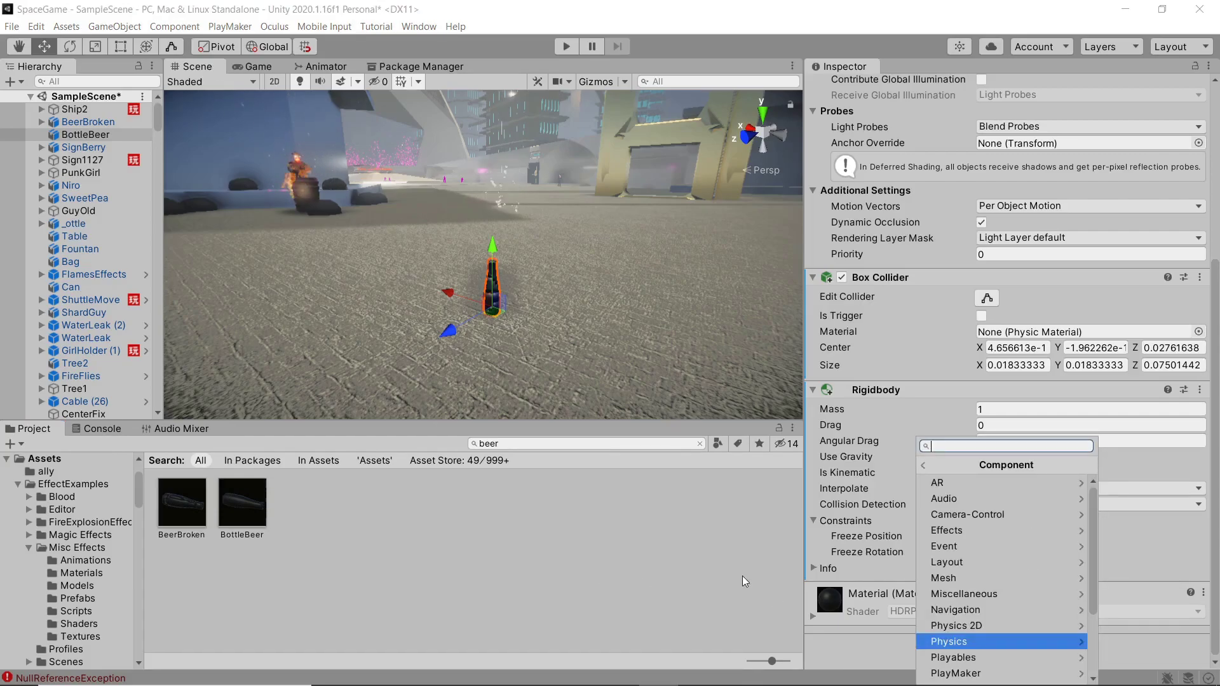
click(924, 414)
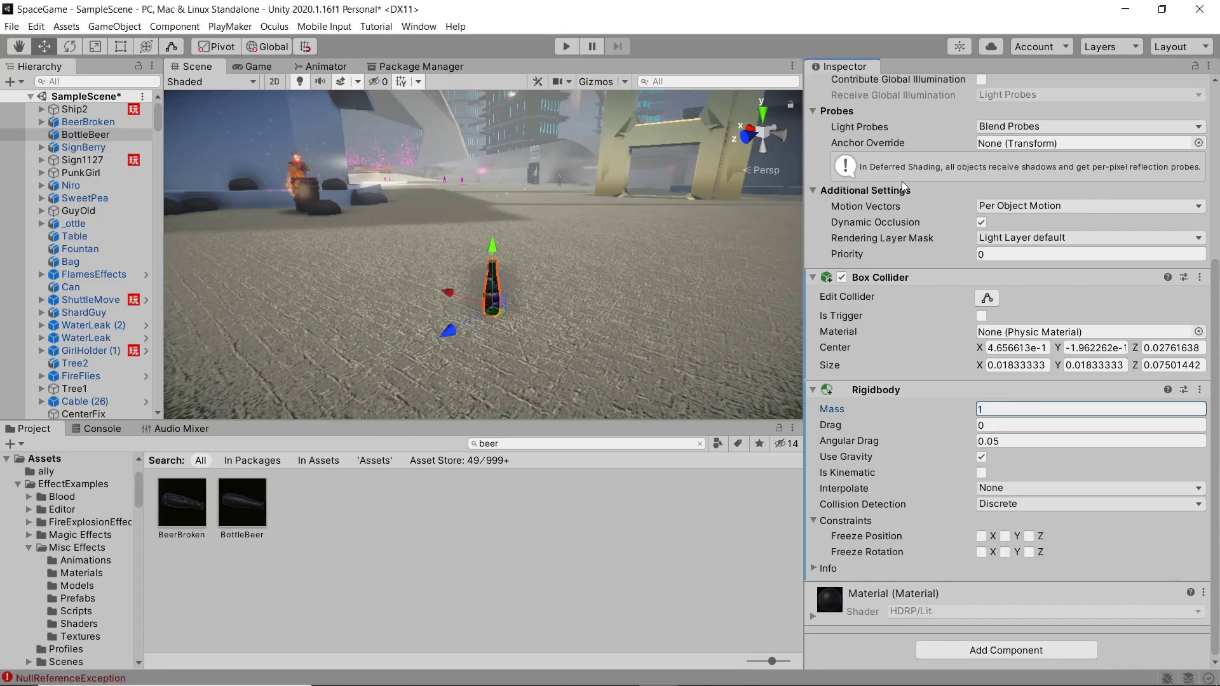
scroll(905, 183, up, 5)
click(846, 89)
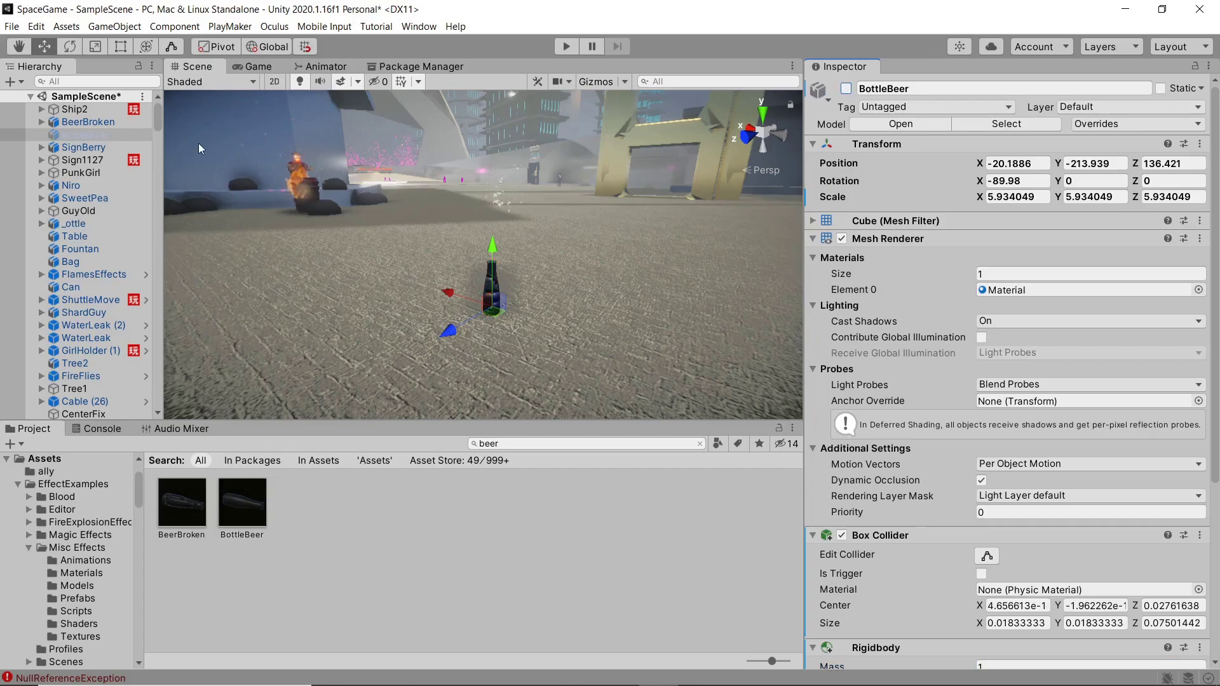
click(81, 121)
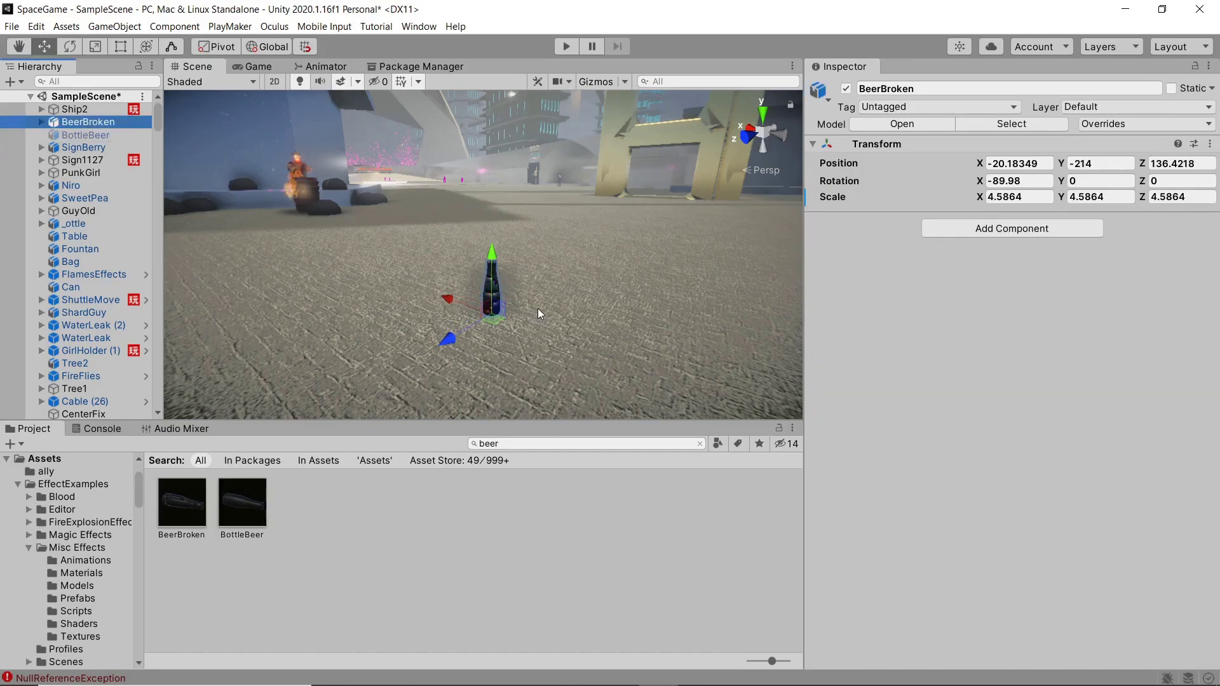
Frame BeerBroken and select its pieces, Cube through Cube.008.
key(f)
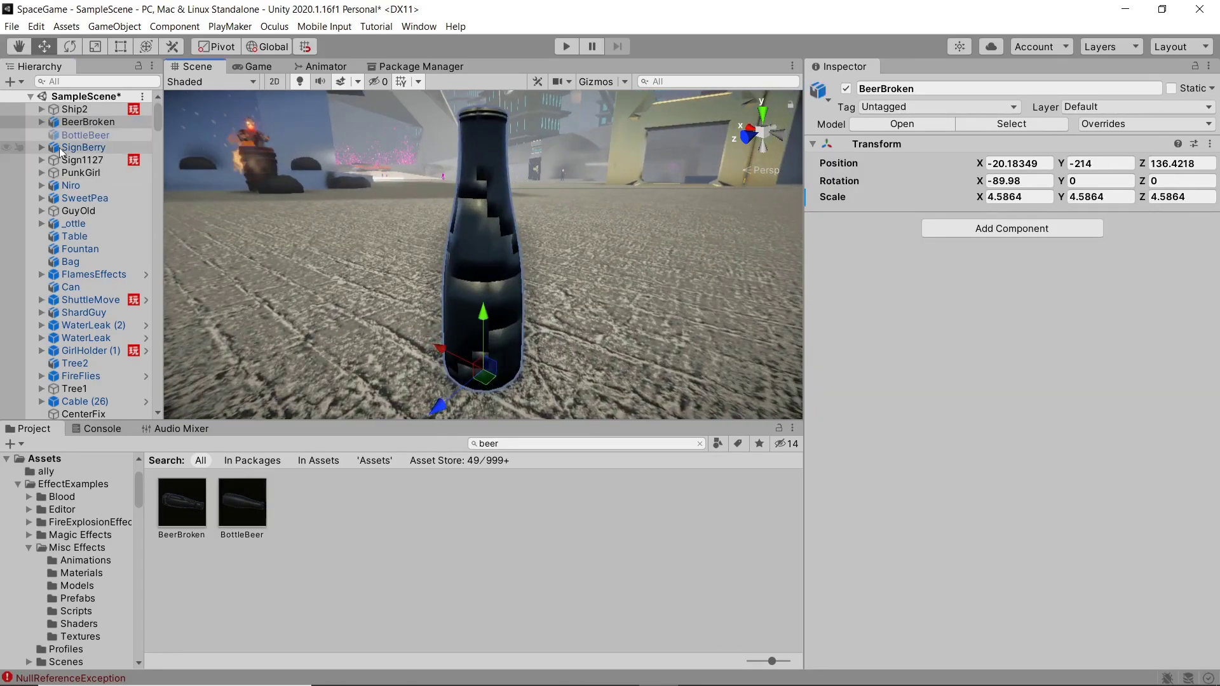
click(41, 122)
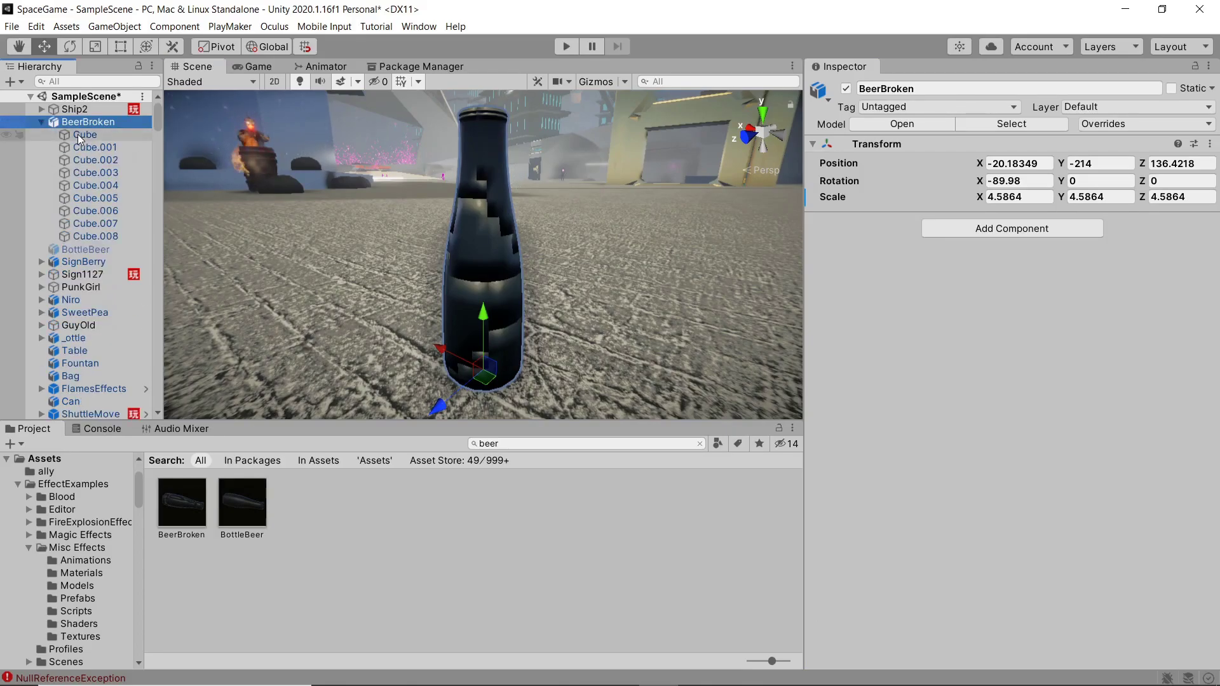
click(81, 134)
shift+click(106, 236)
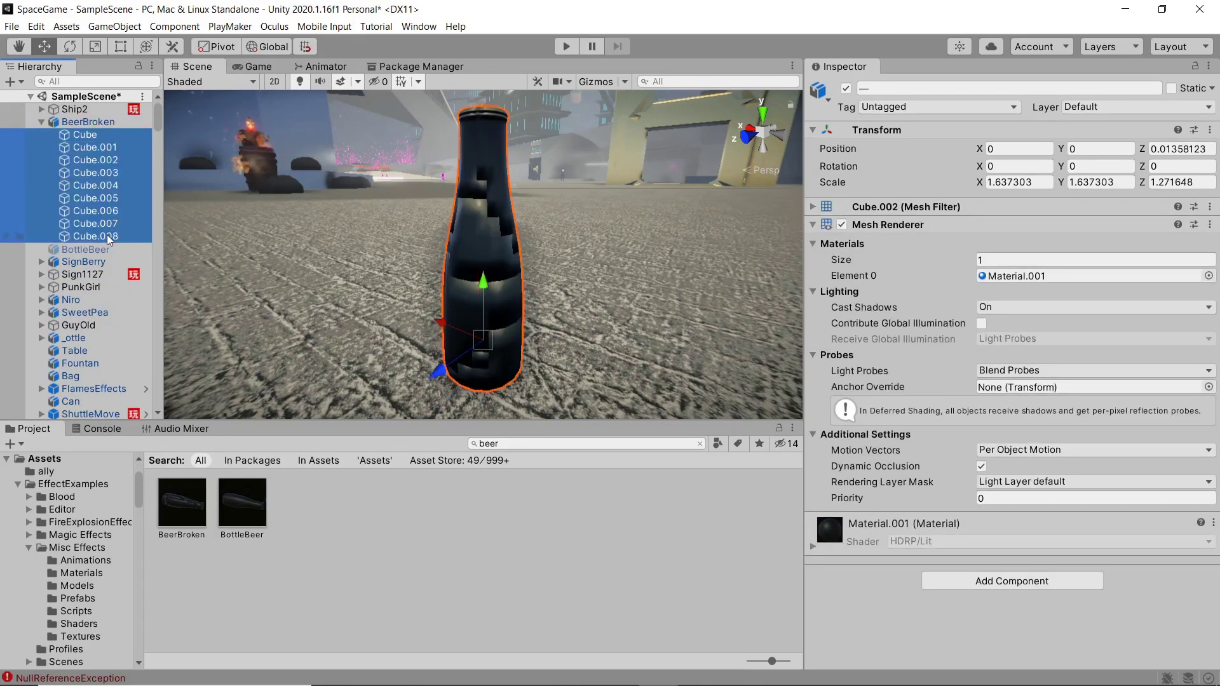
Add a convex Mesh Collider to all the selected pieces.
click(993, 582)
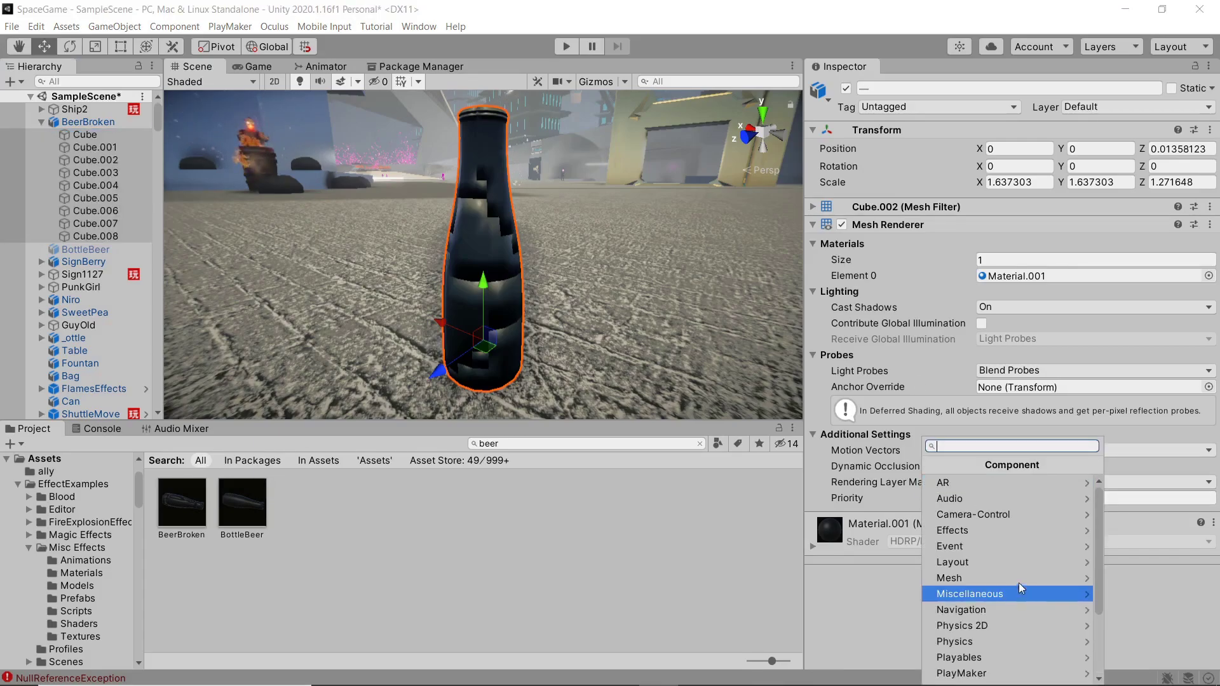
click(986, 641)
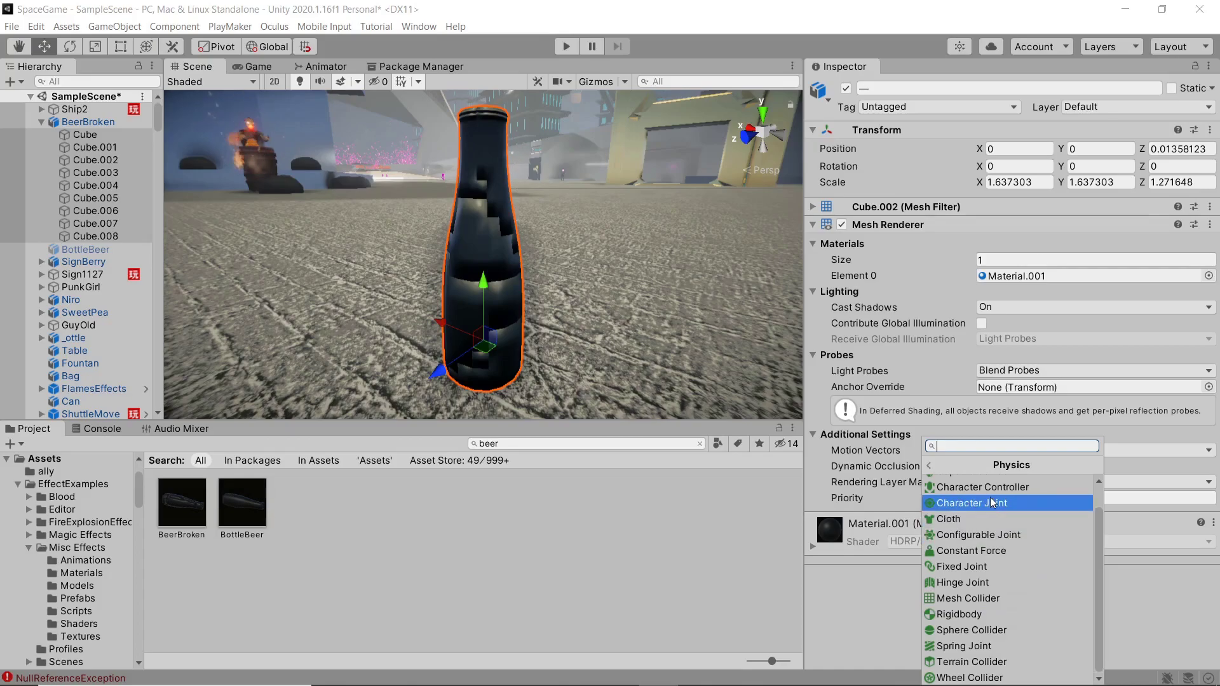
scroll(991, 499, up, 2)
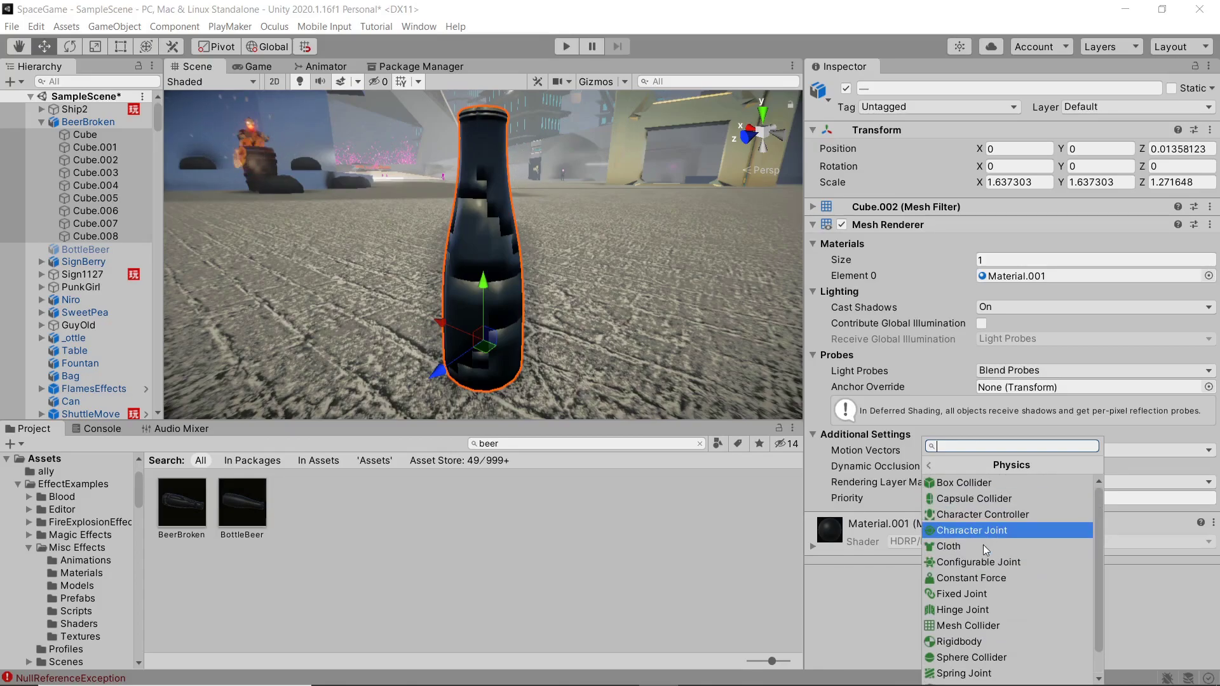
click(980, 626)
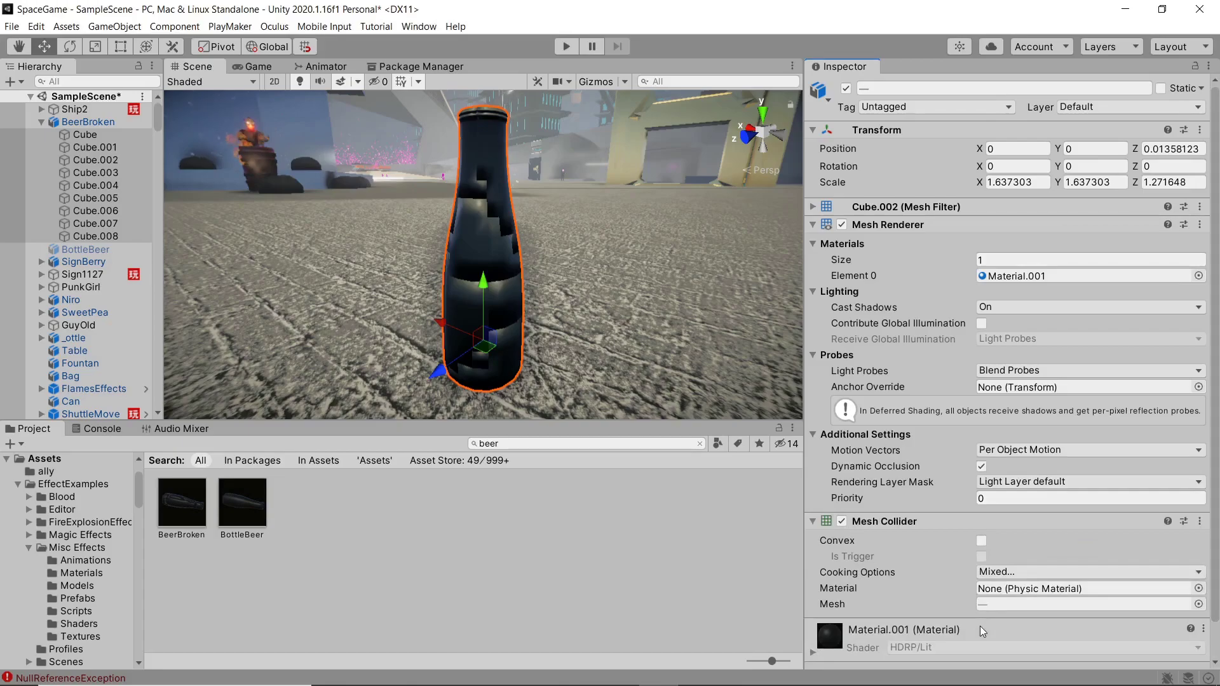
click(981, 541)
scroll(986, 540, down, 1)
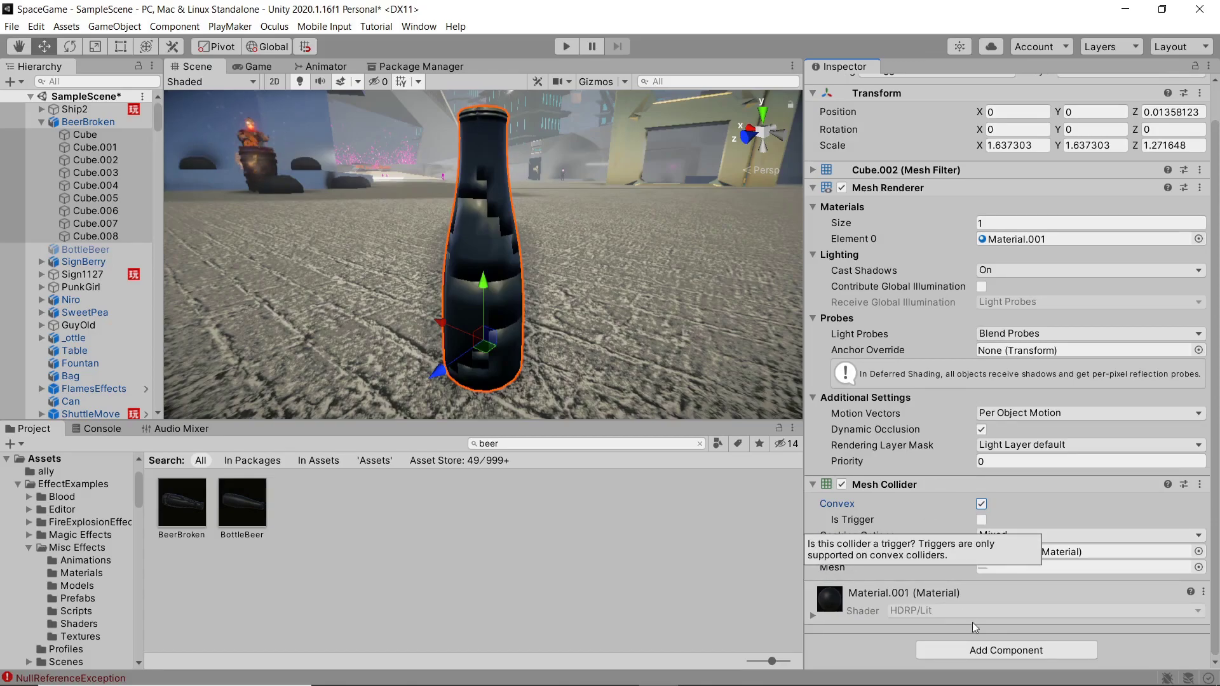
Add a Rigidbody to all the pieces and collapse BeerBroken in the Hierarchy.
click(981, 647)
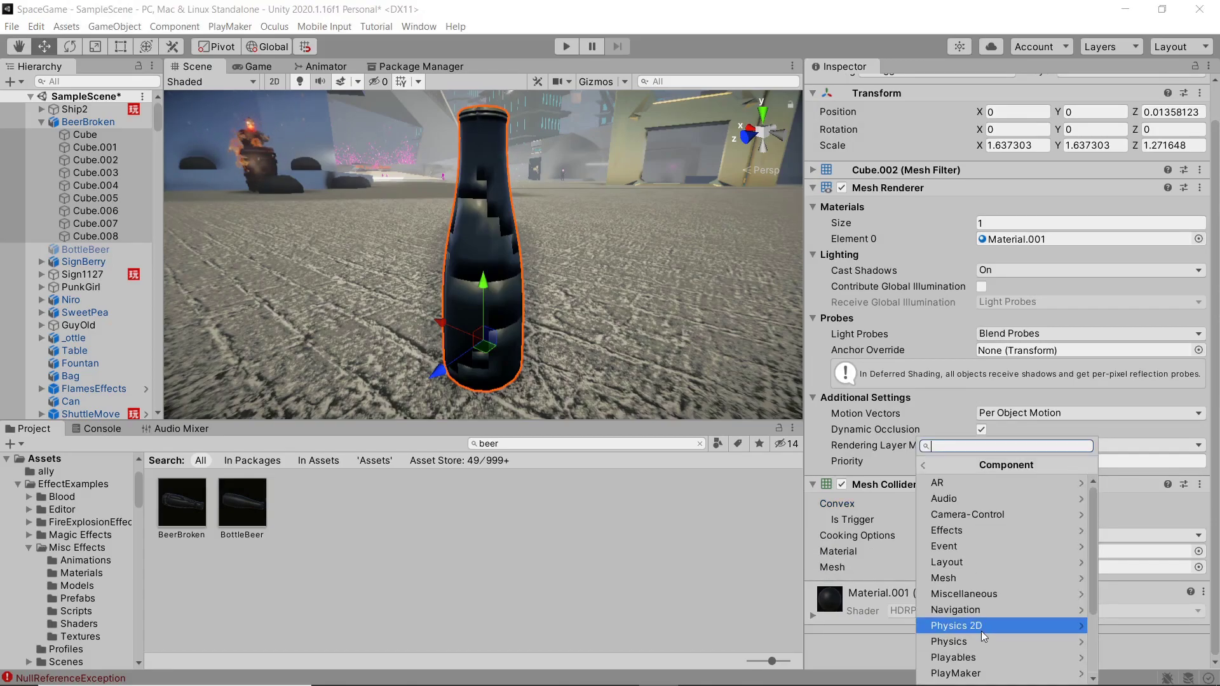
click(978, 642)
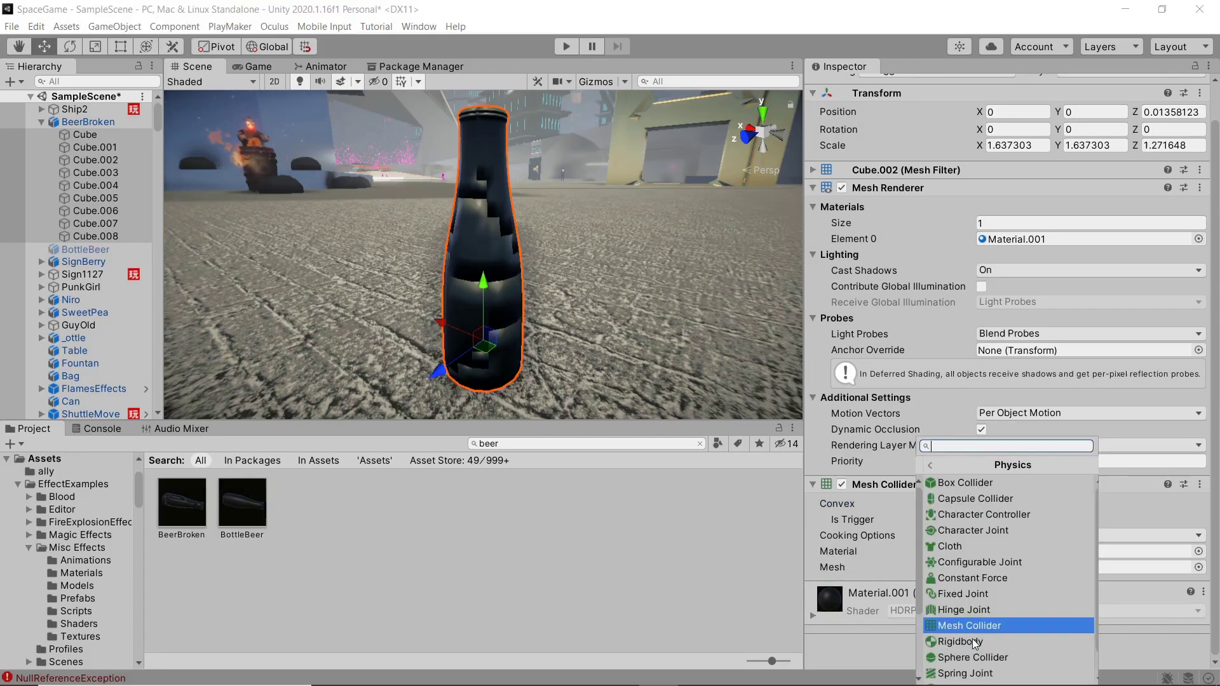
click(967, 642)
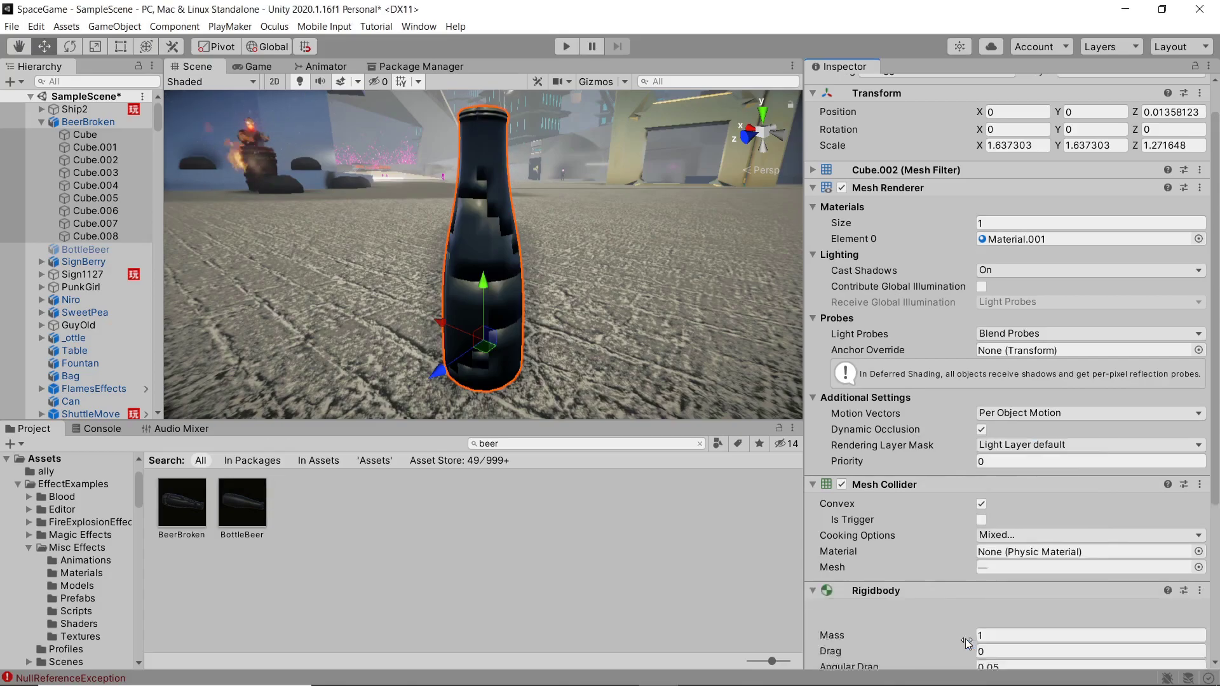
scroll(937, 603, down, 5)
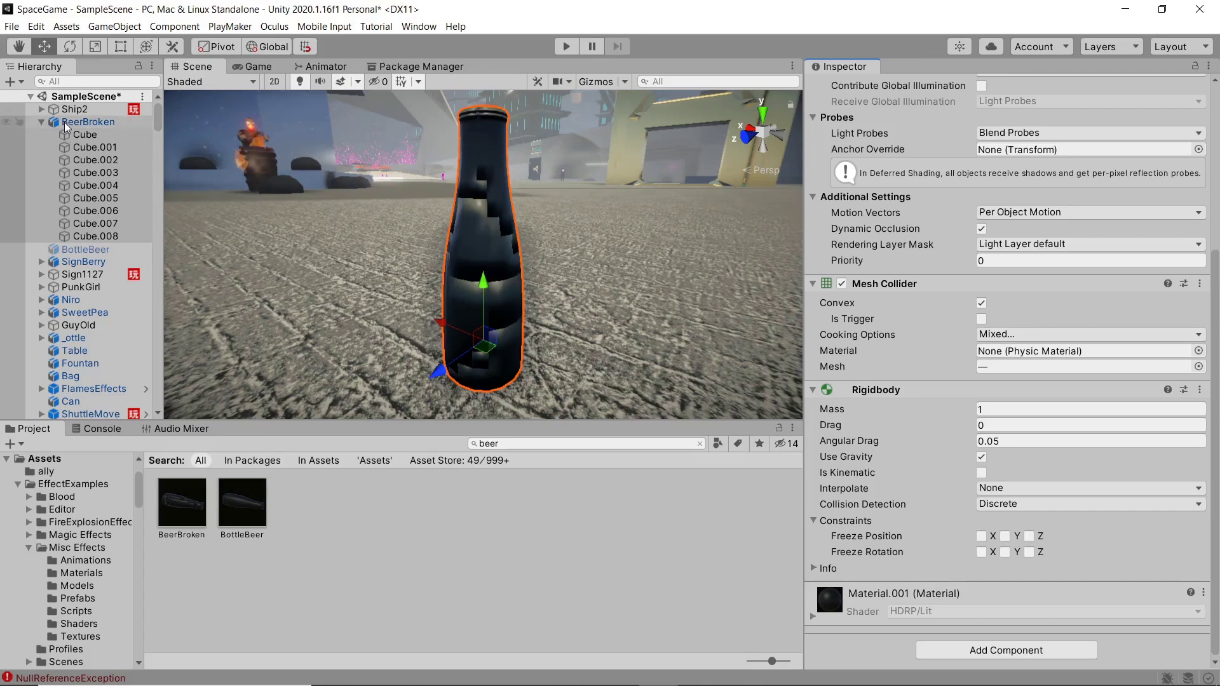
click(42, 121)
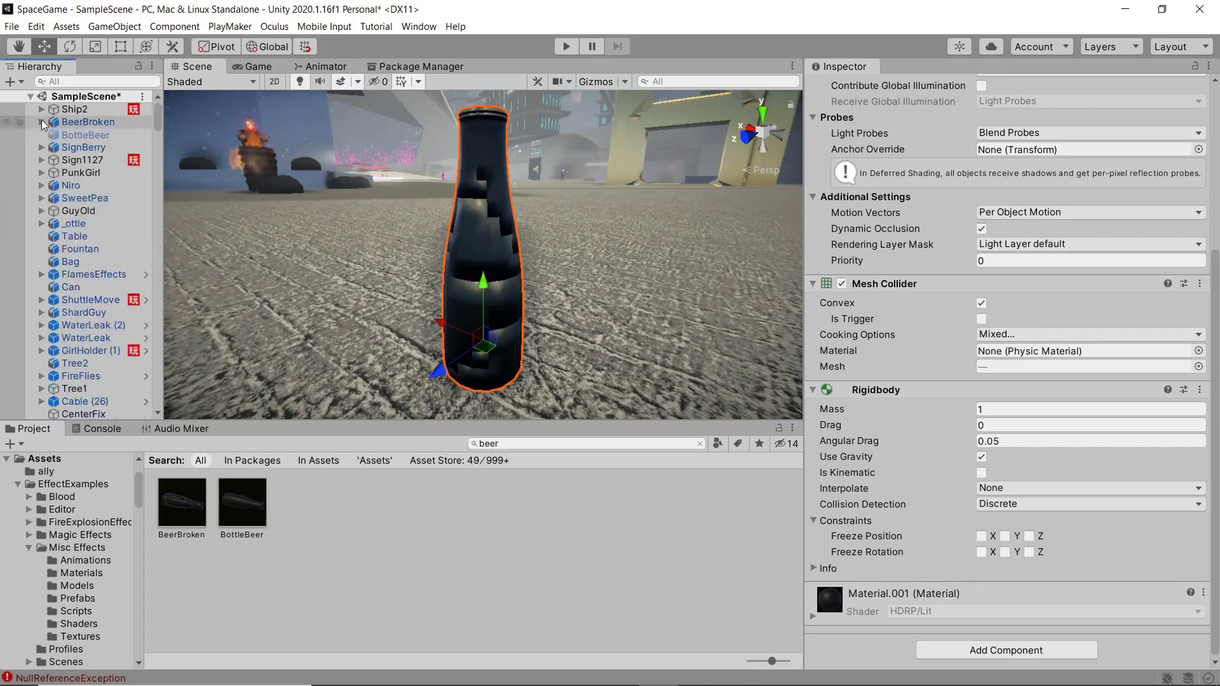
Select BottleBeer and re-enable it in the scene.
click(74, 123)
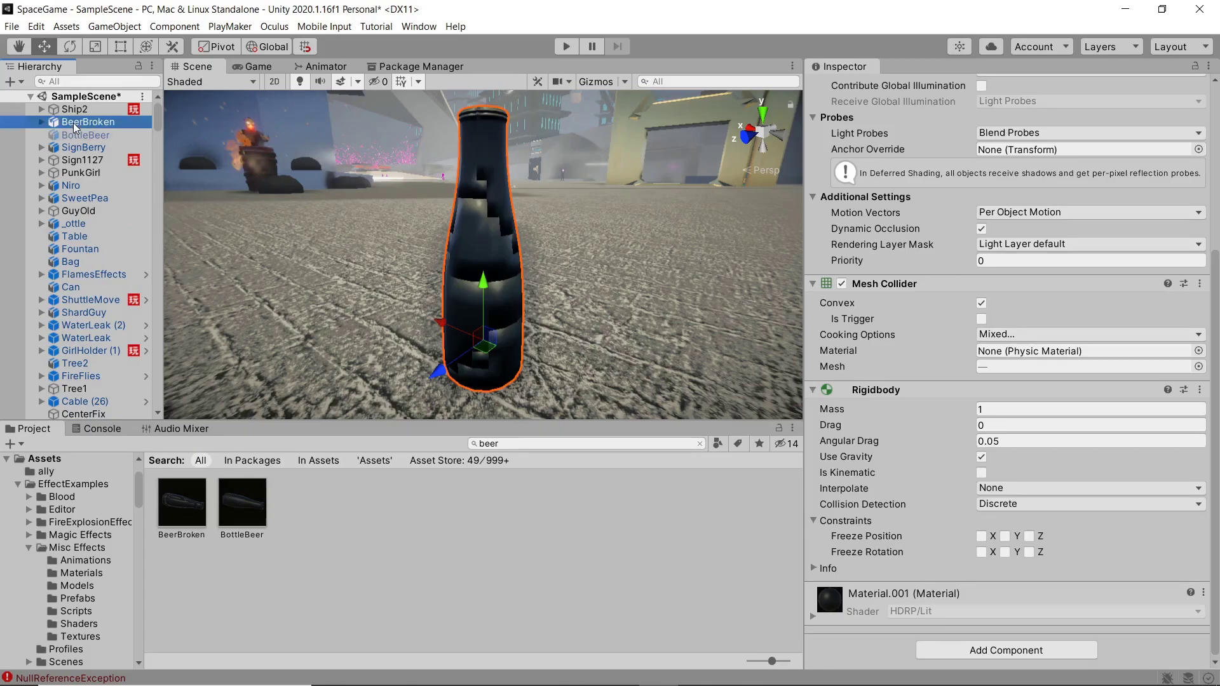
click(74, 135)
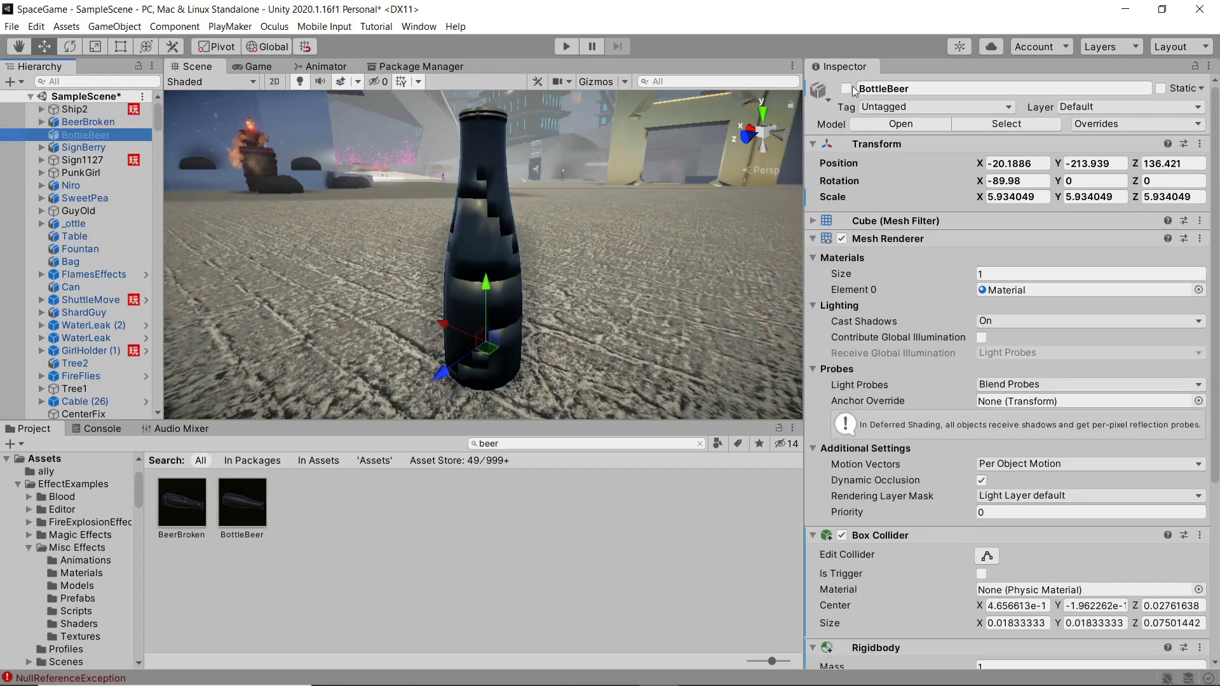
click(845, 88)
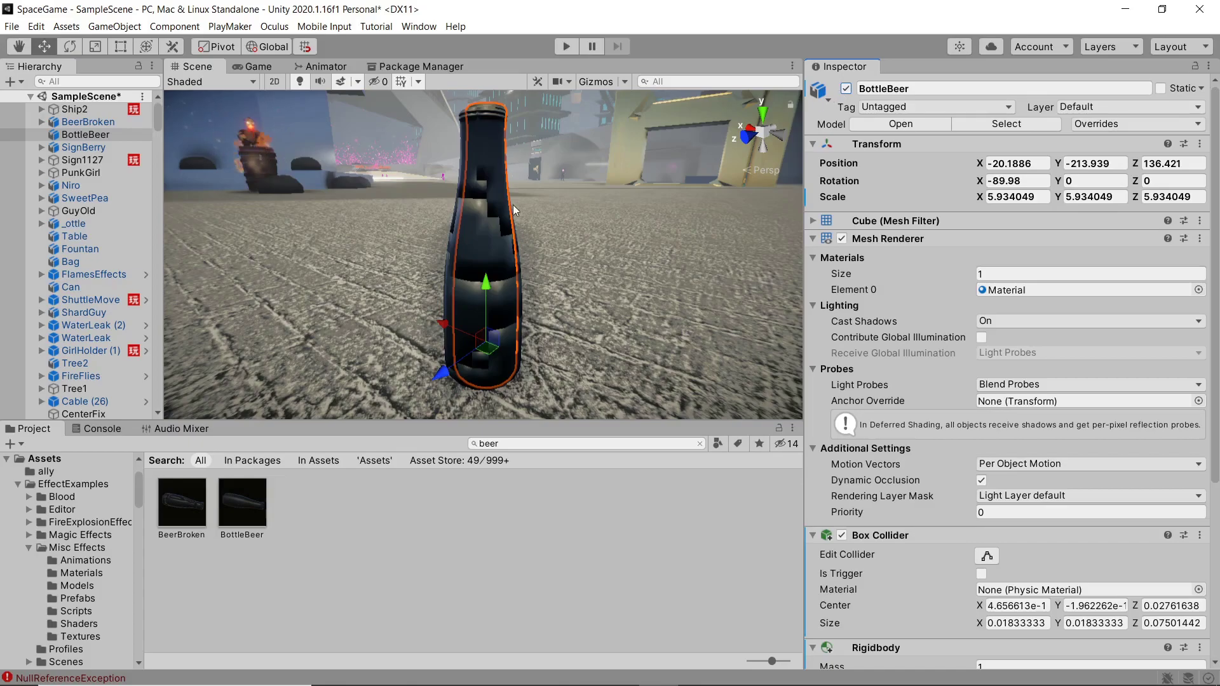
Clear the asset search and rename the BeerBroken object to BeerBroken1.
click(699, 444)
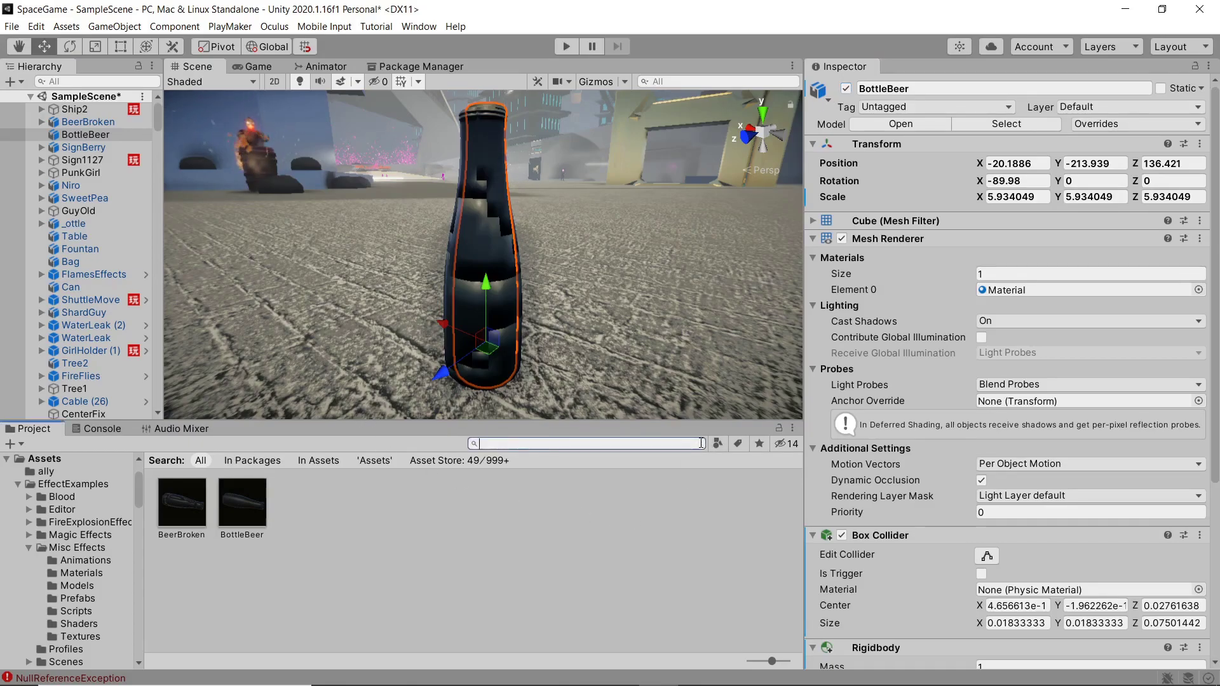
click(89, 123)
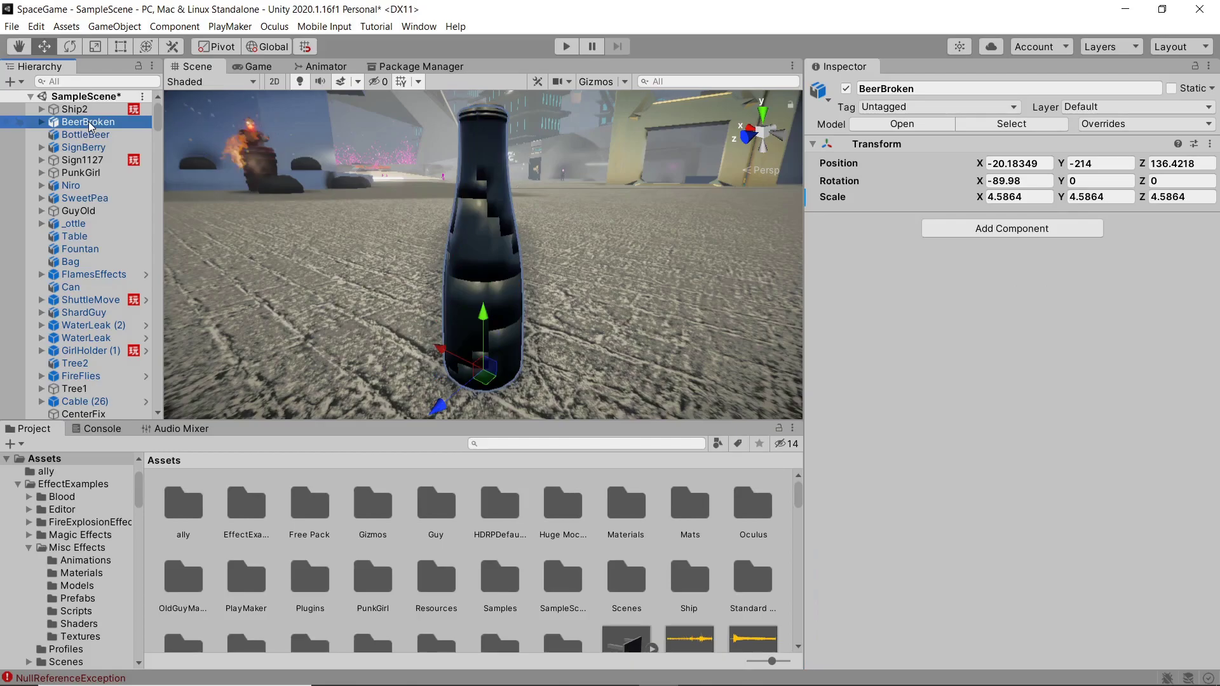
click(929, 90)
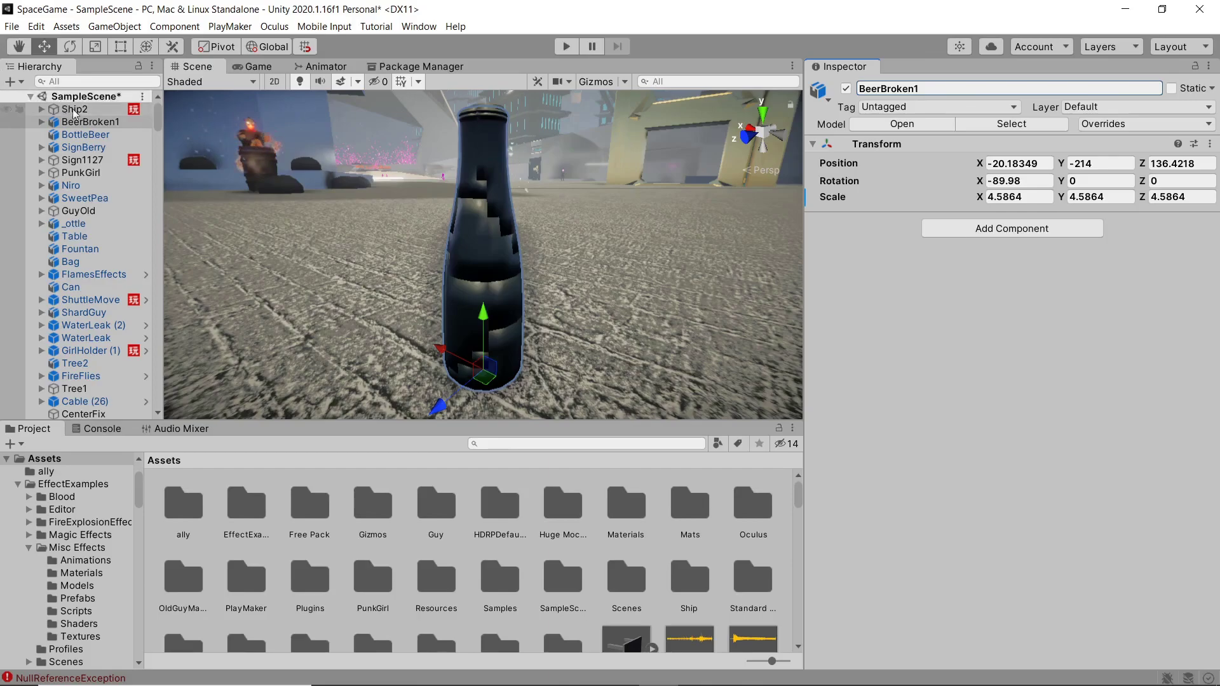
Save BeerBroken1 as original prefab BeerBroken1.prefab in Assets, then deactivate it in the scene.
drag(84, 124, 470, 550)
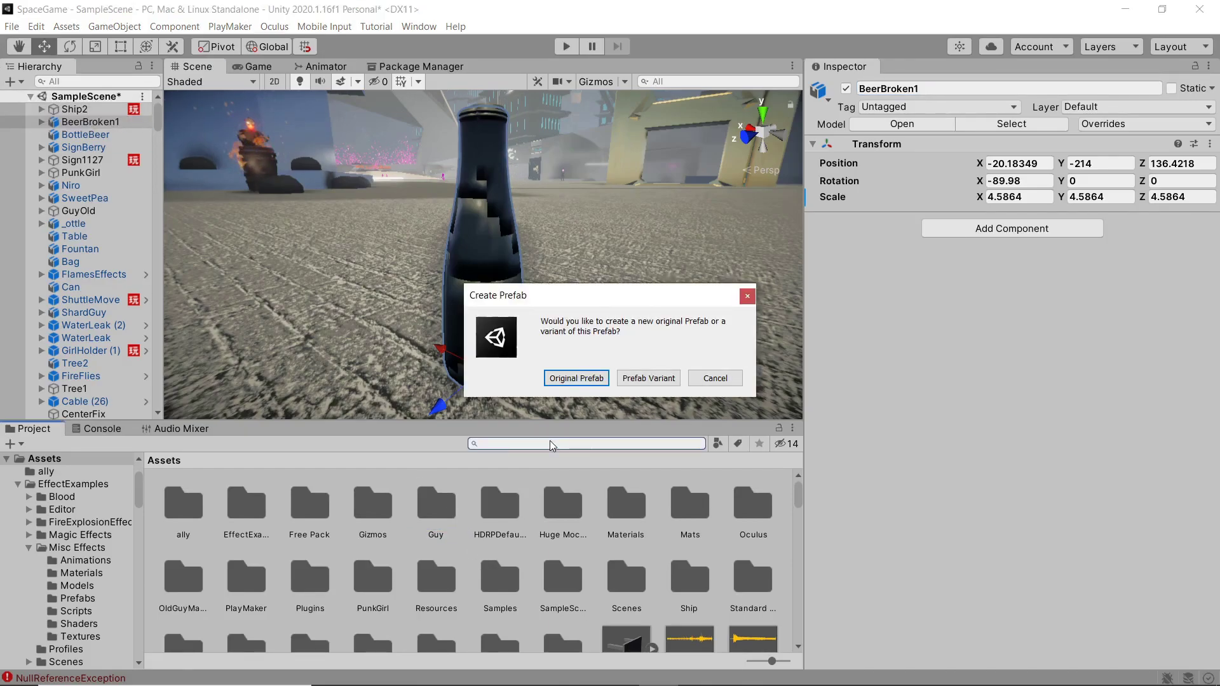
click(577, 379)
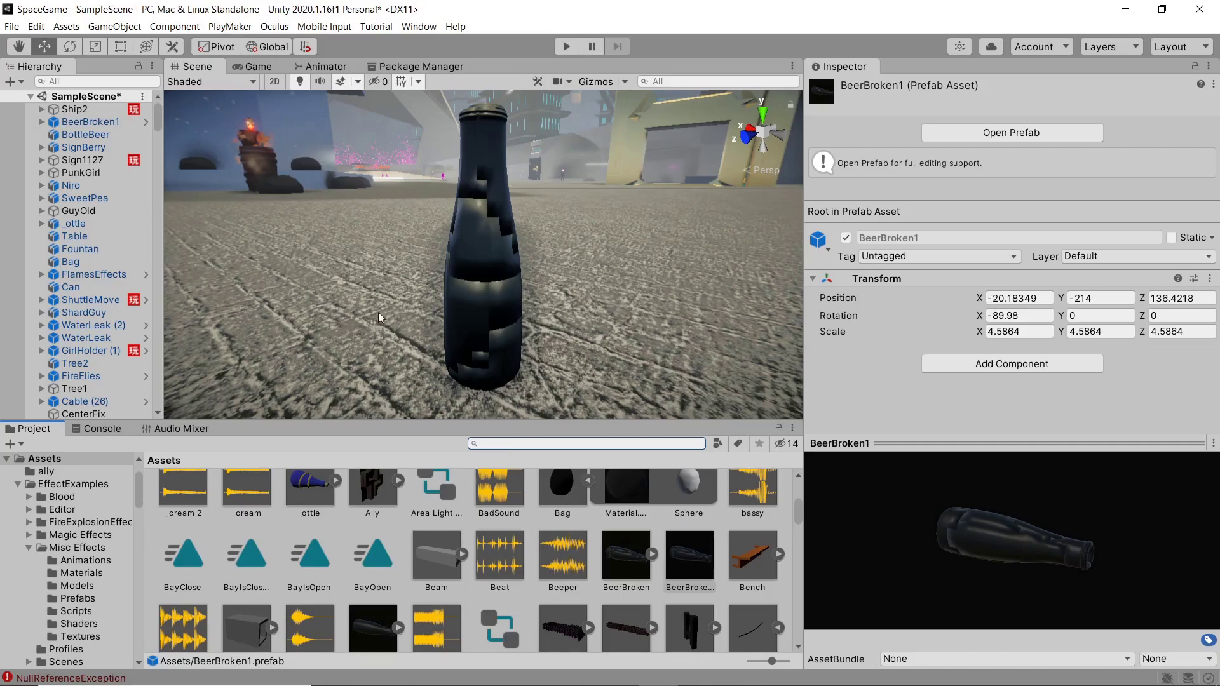
click(95, 121)
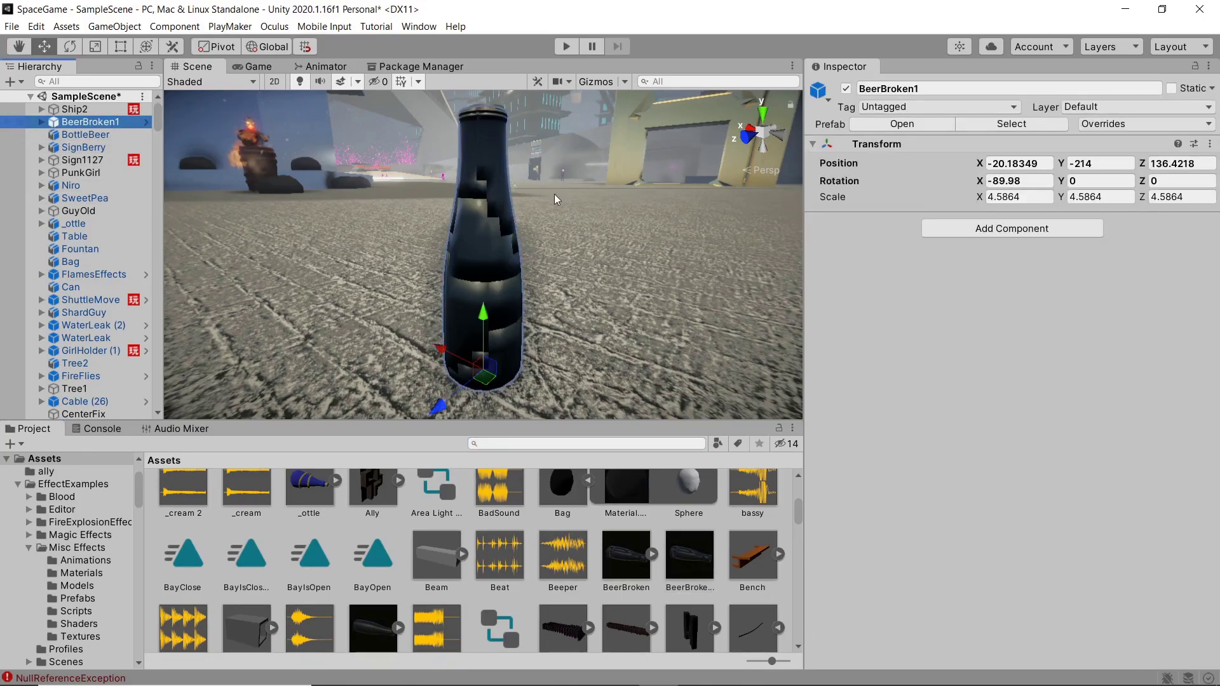
click(846, 88)
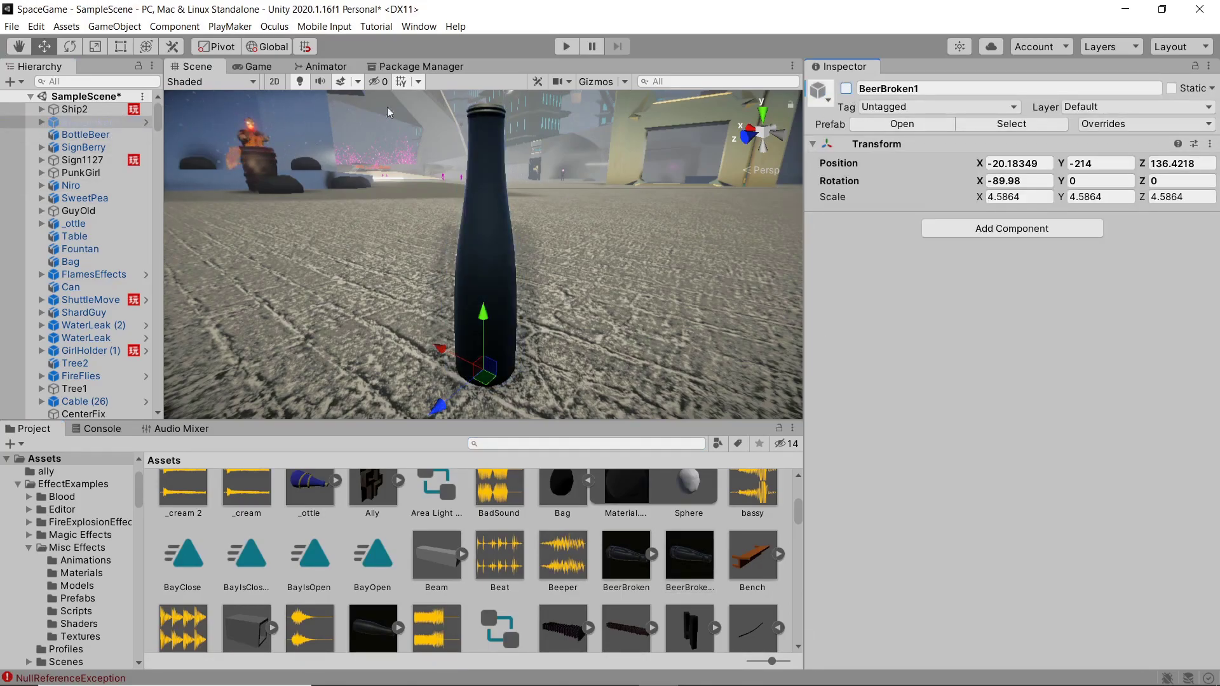
Add a PlayMakerFSM to BottleBeer and edit its graph, START leading to State 1.
click(112, 133)
right_drag(197, 162, 675, 222)
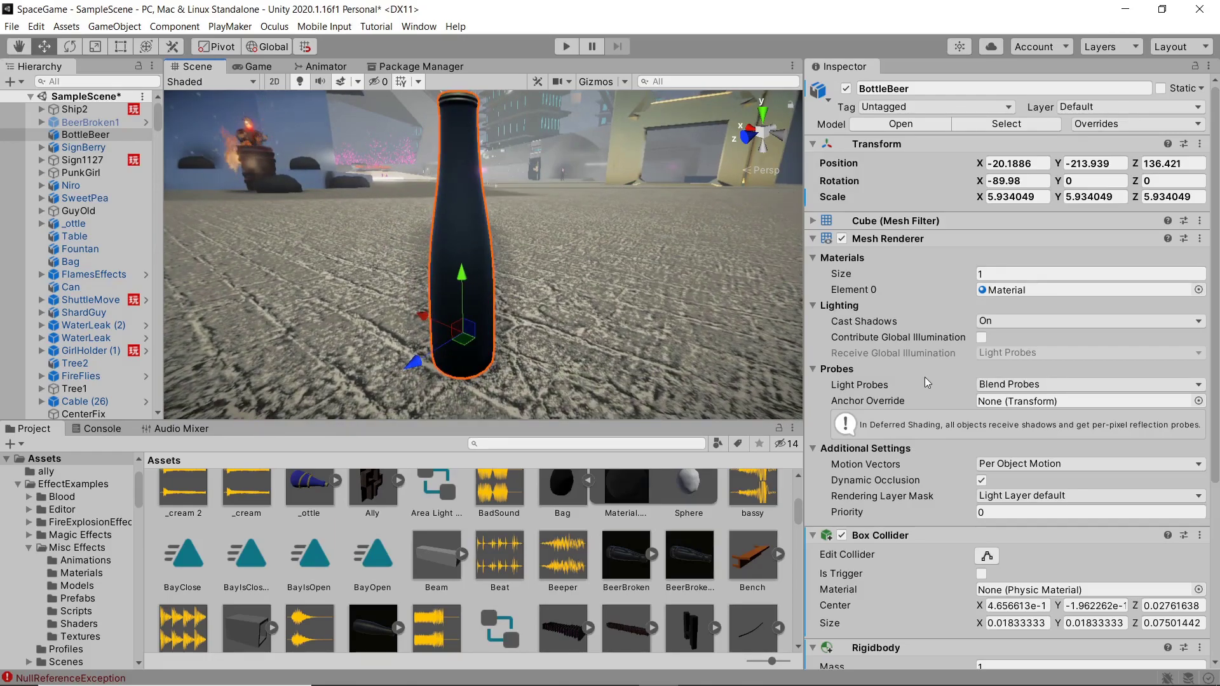
scroll(920, 406, down, 5)
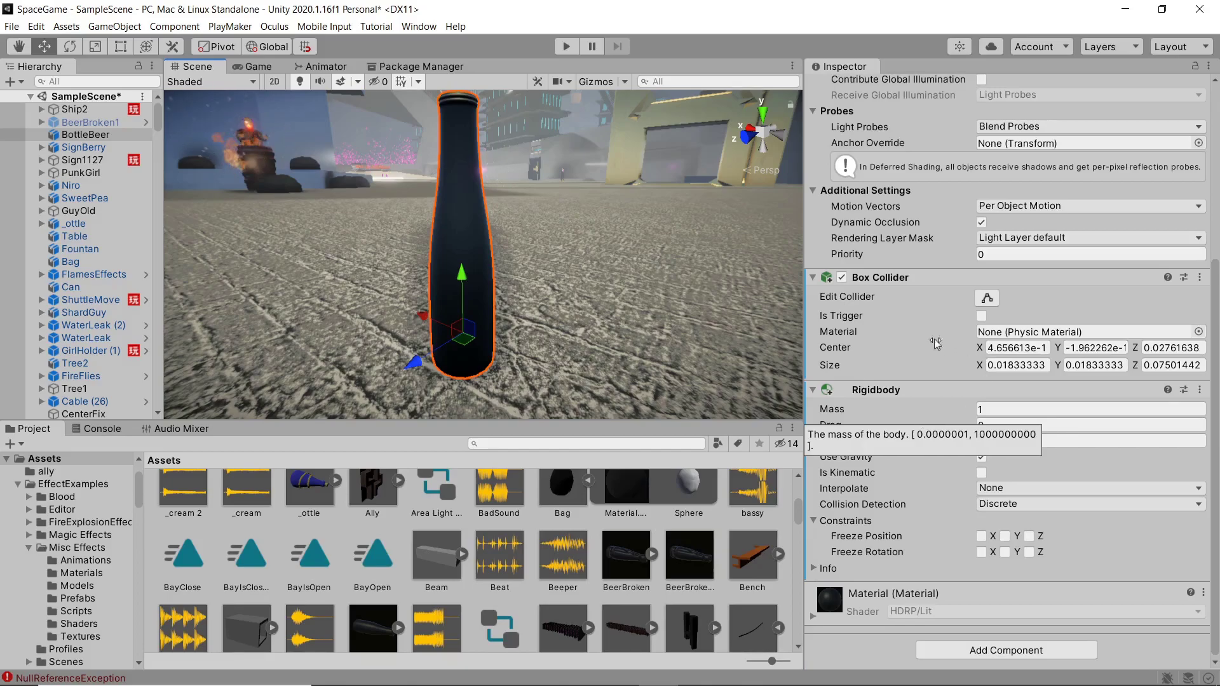
click(1002, 653)
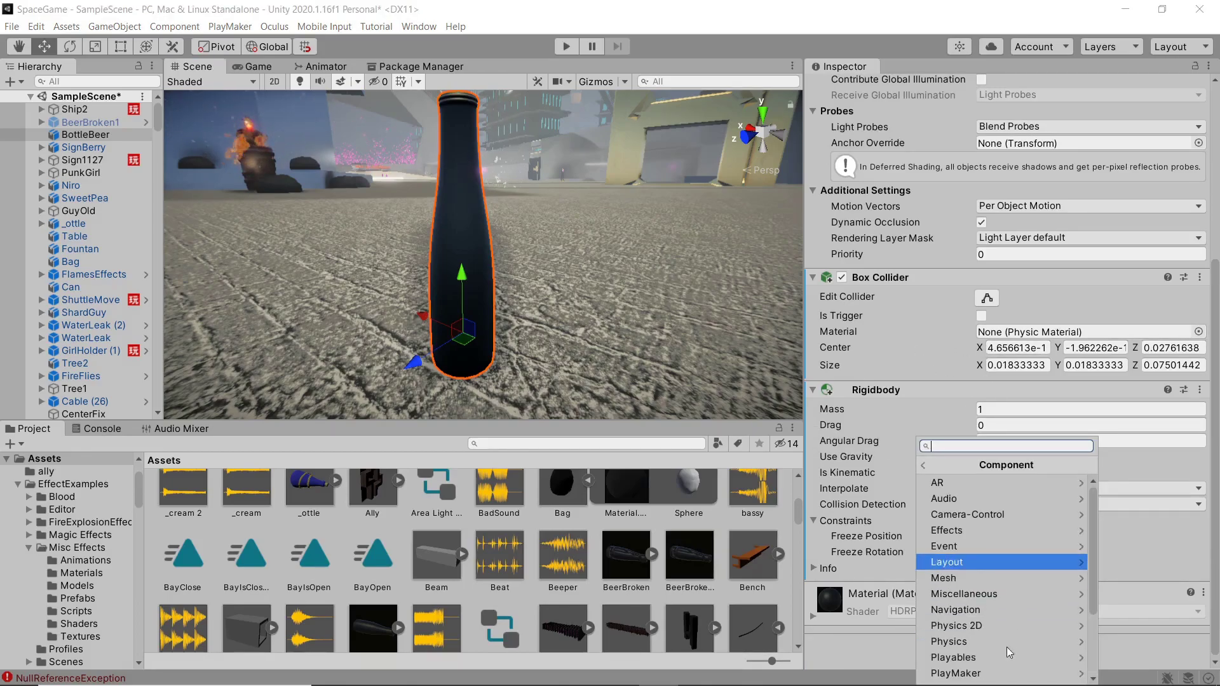
click(1002, 678)
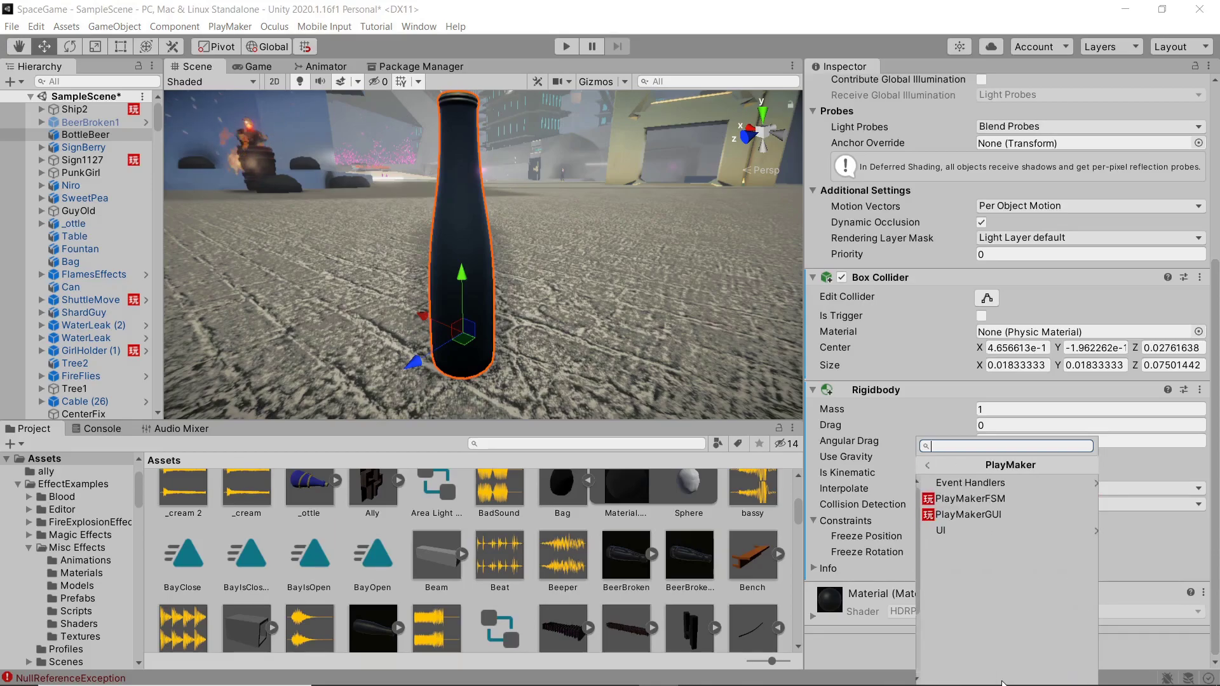
click(994, 502)
scroll(1163, 501, down, 5)
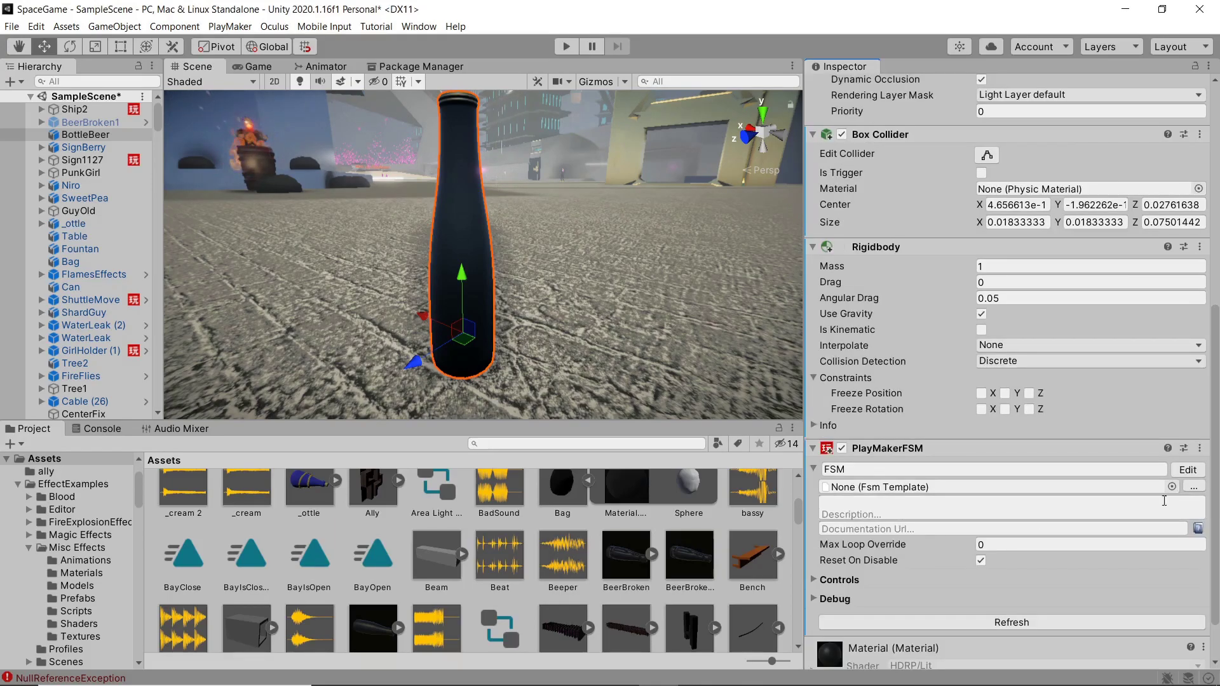
click(1187, 470)
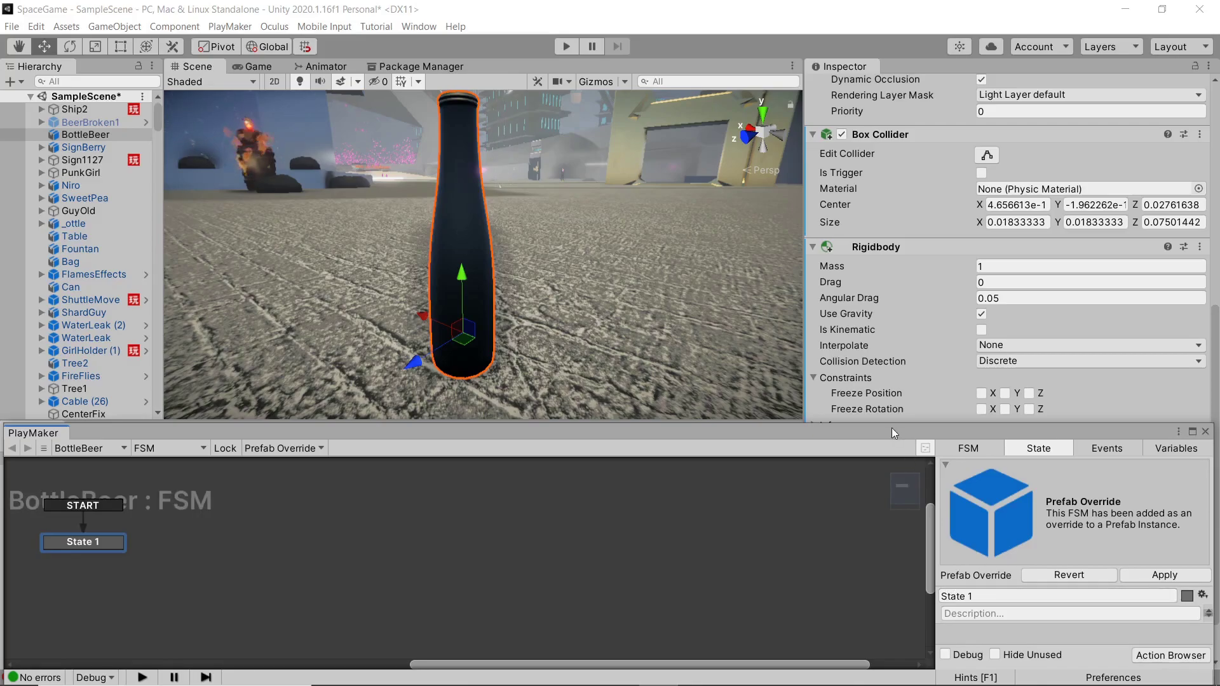
Float the PlayMaker editor and add the FINISHED event to the FSM.
drag(891, 428, 916, 347)
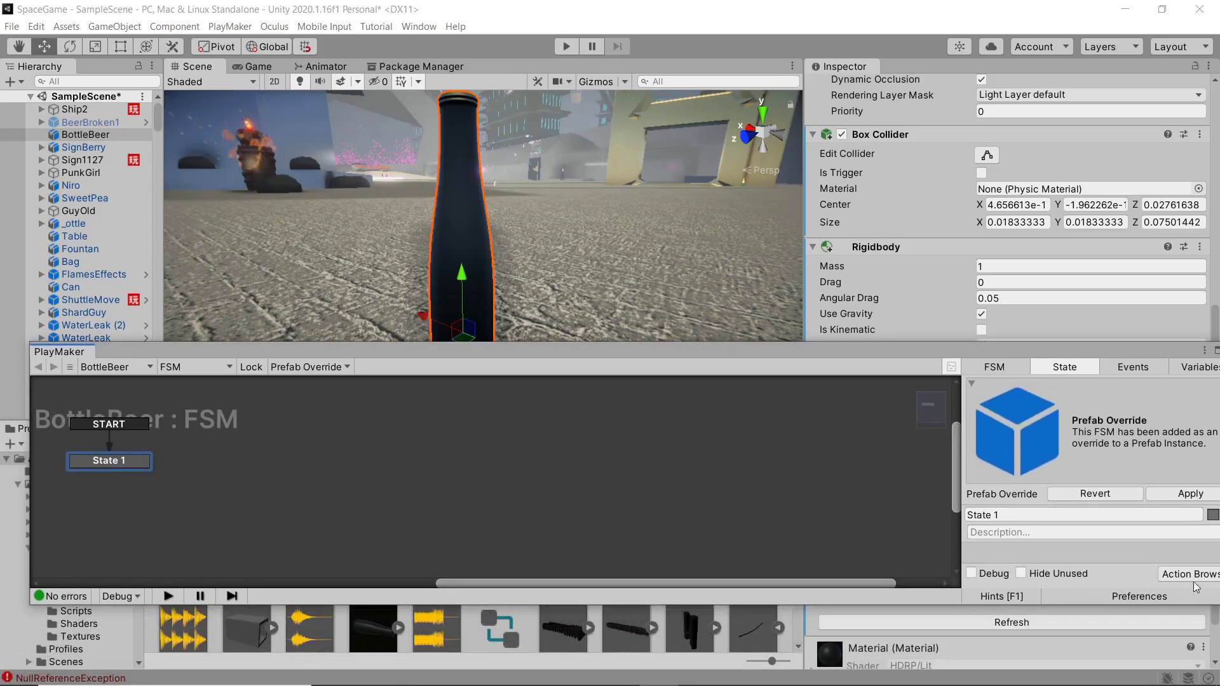
click(1132, 367)
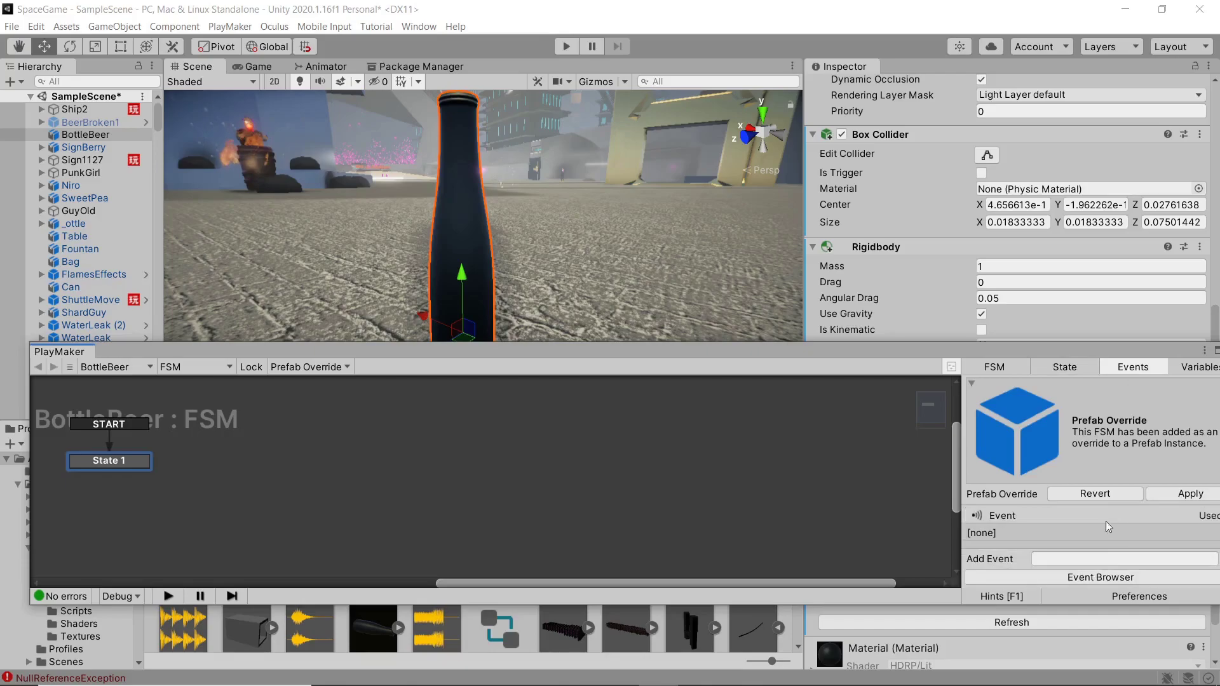
click(1077, 578)
double_click(581, 638)
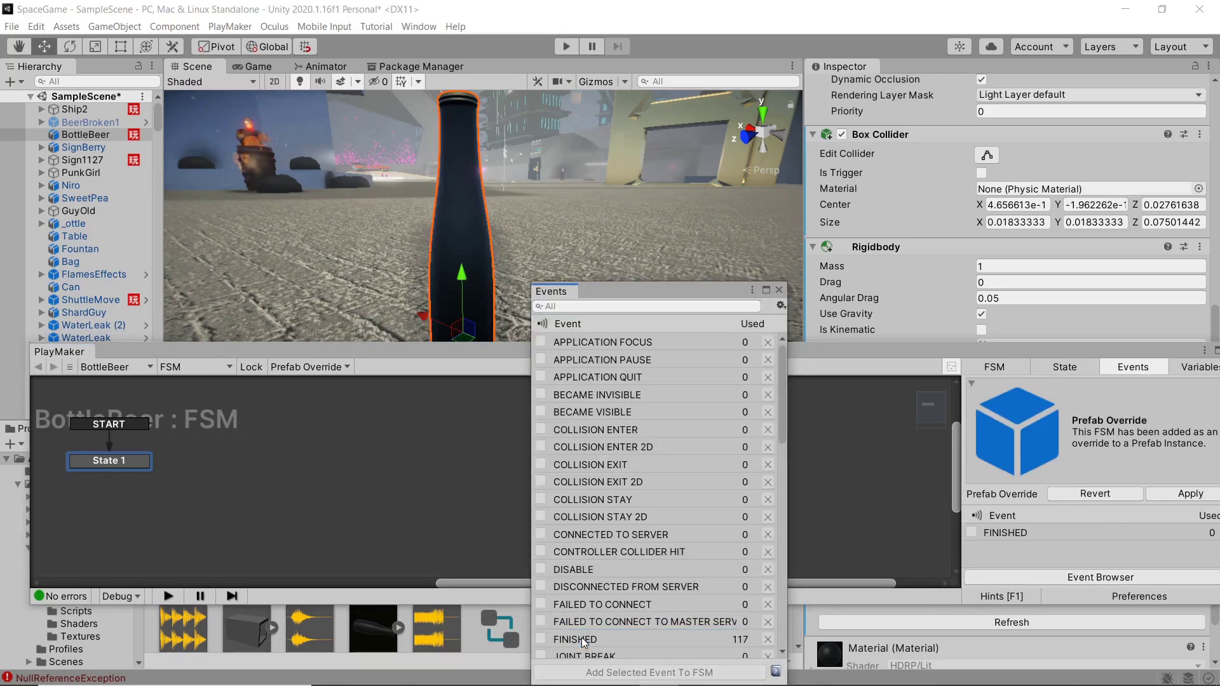
click(1071, 368)
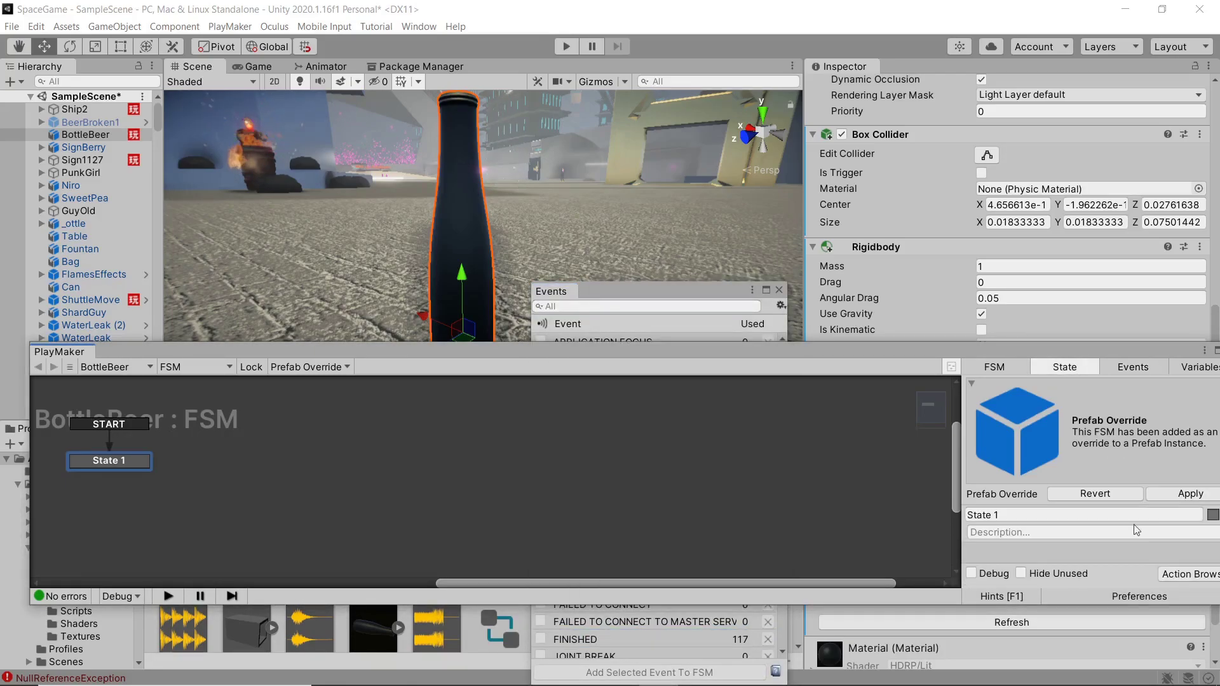
Add a Get Key Down action to State 1.
click(1177, 575)
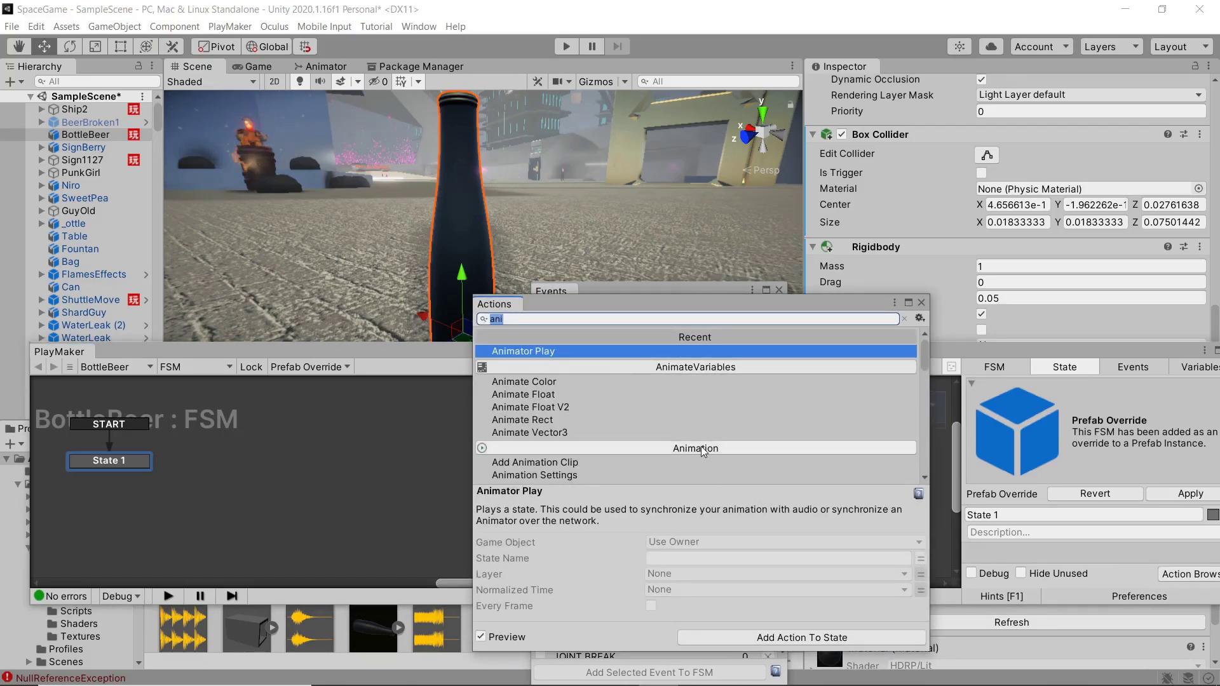
text(get)
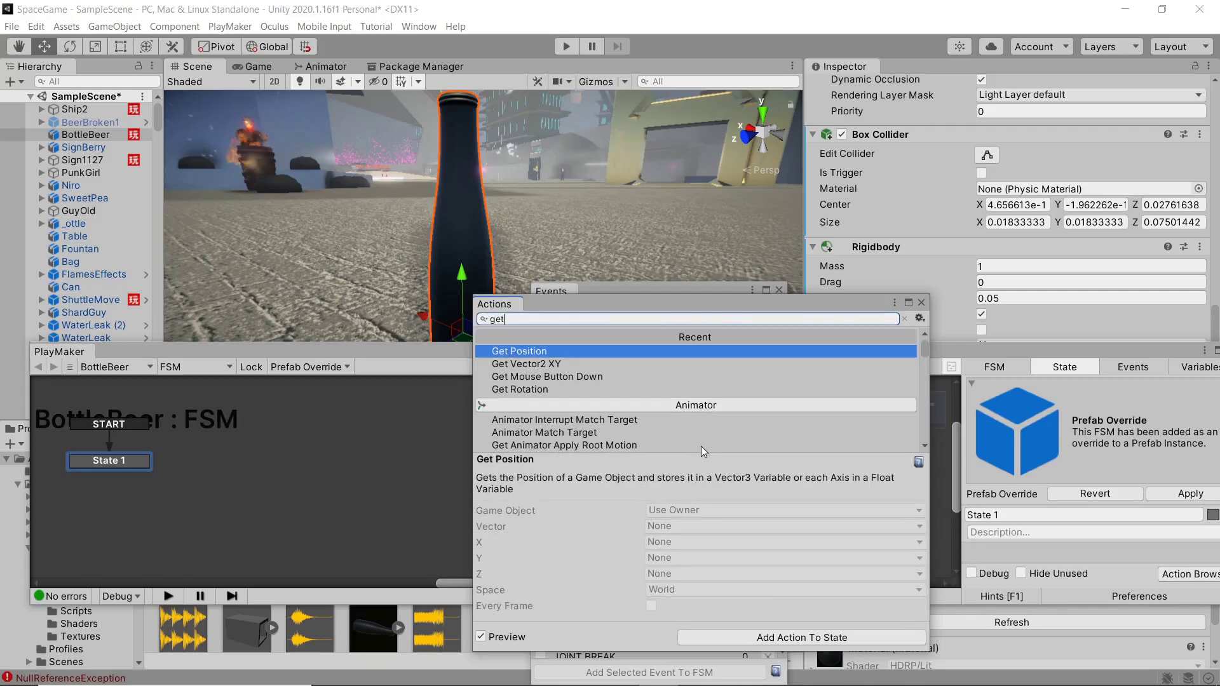
text(key)
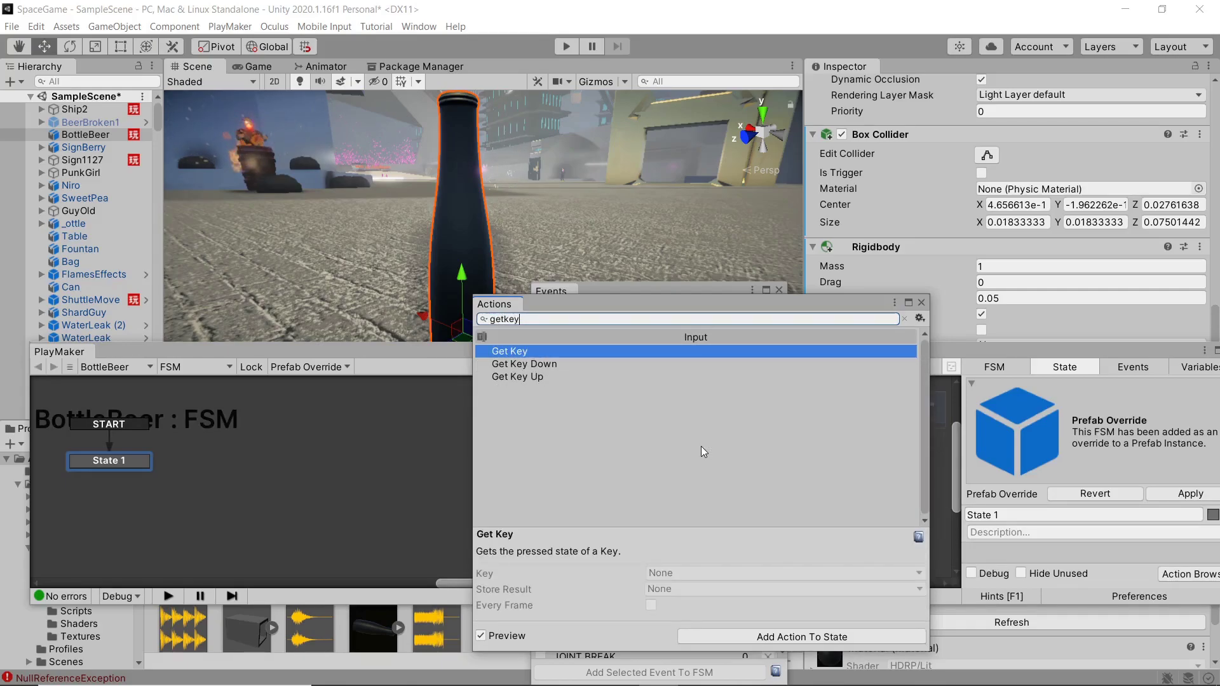
key(Down)
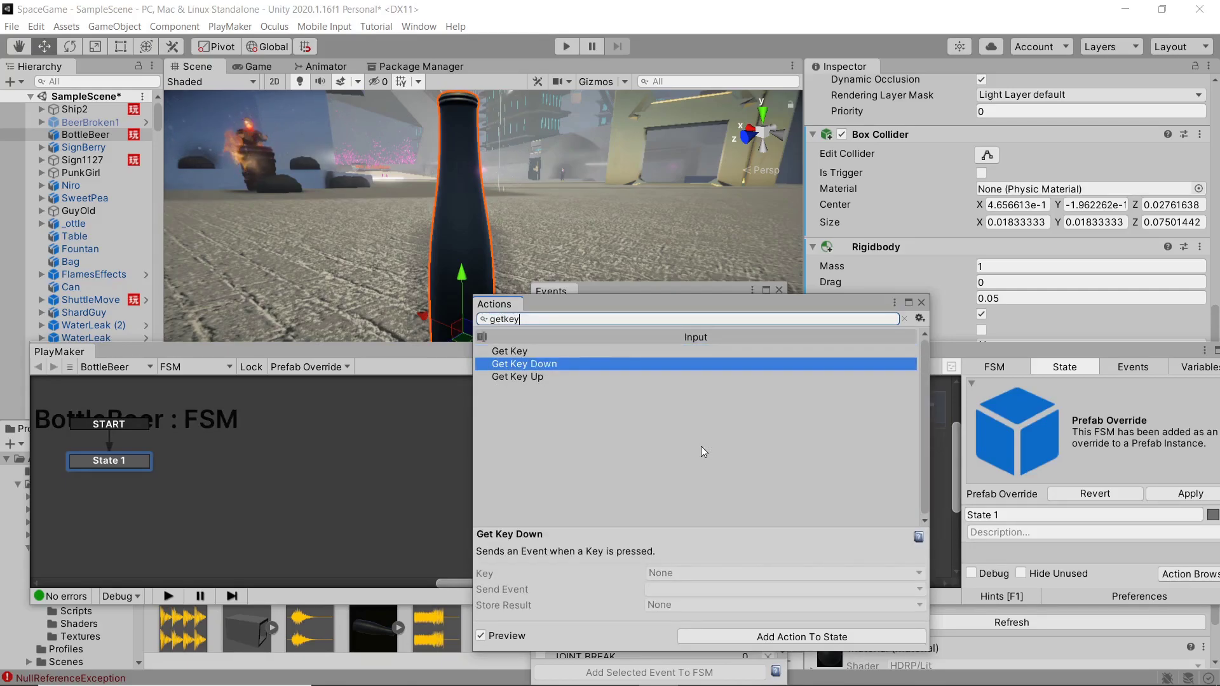
key(Return)
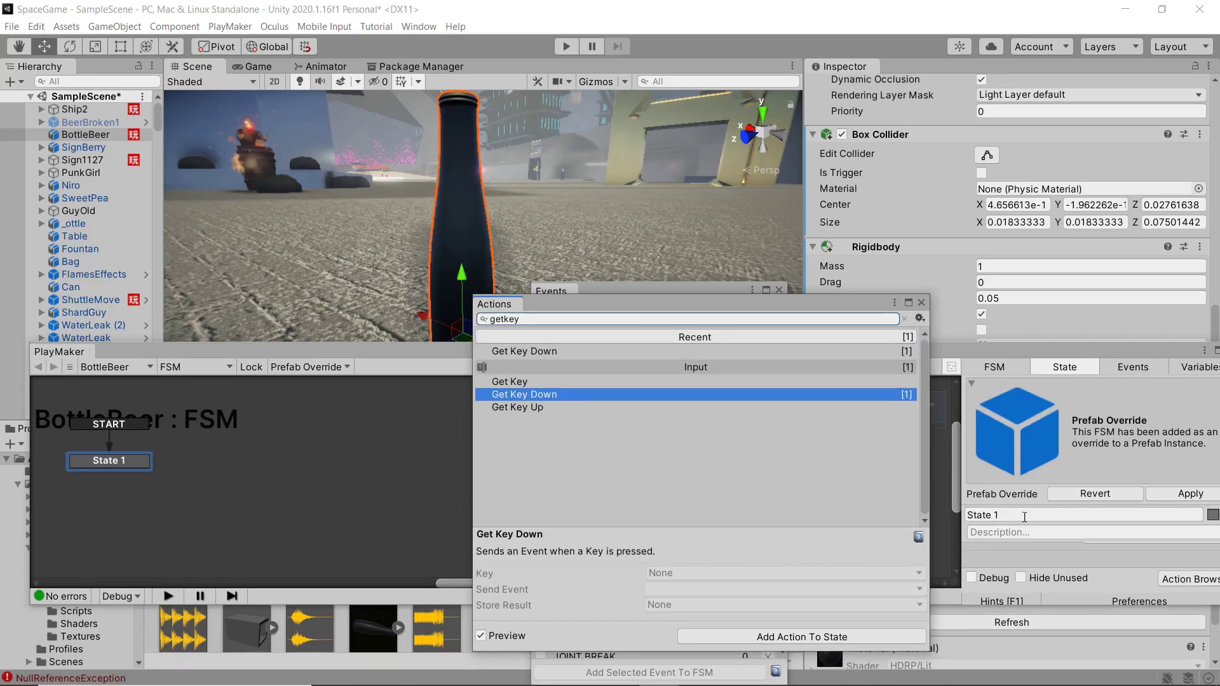
drag(1012, 347, 982, 286)
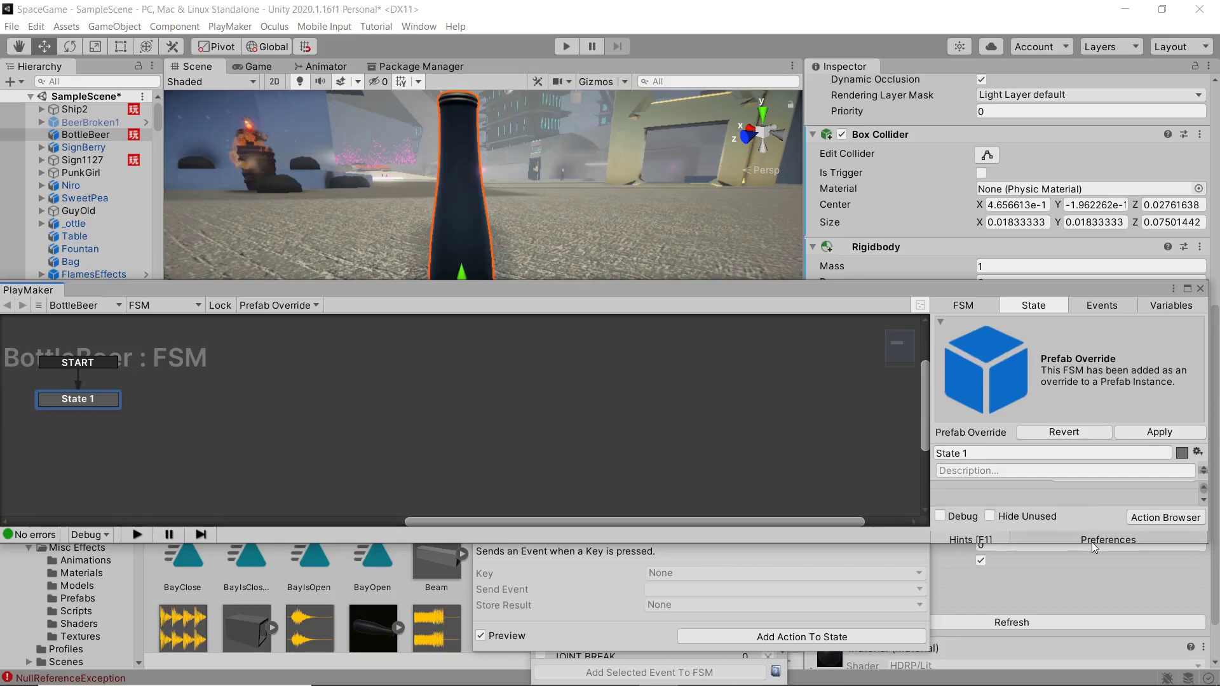
drag(1091, 547, 1102, 614)
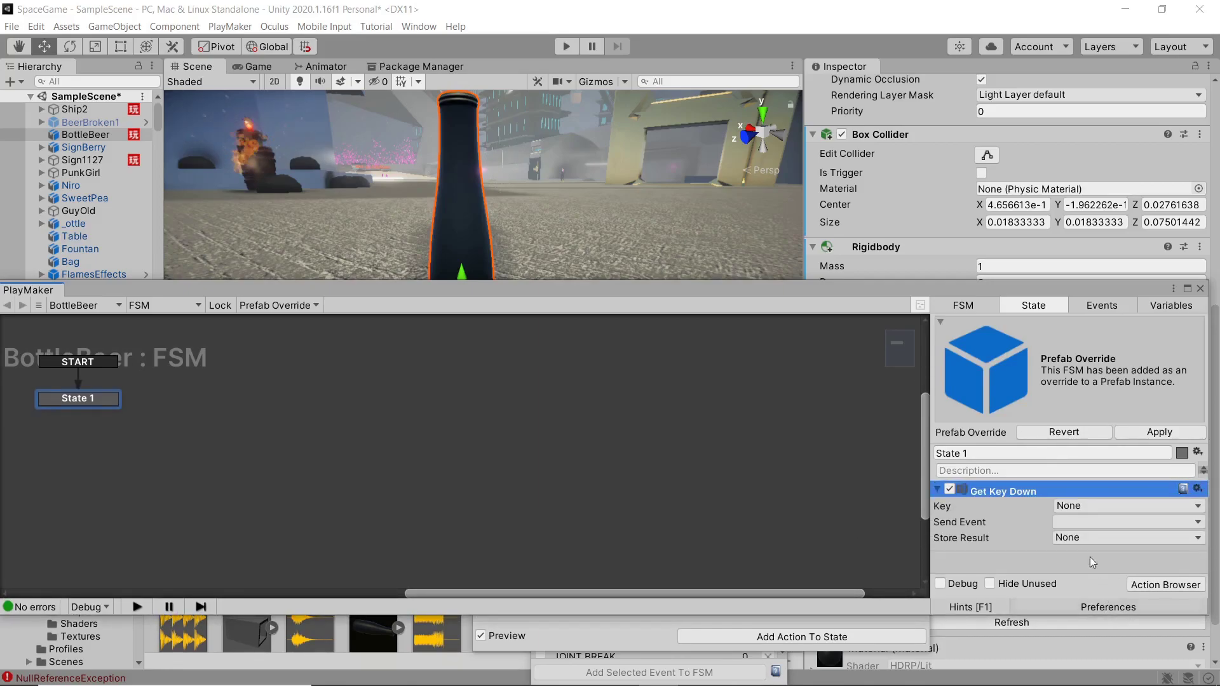
Set Get Key Down to listen for key T and send FINISHED.
click(1103, 508)
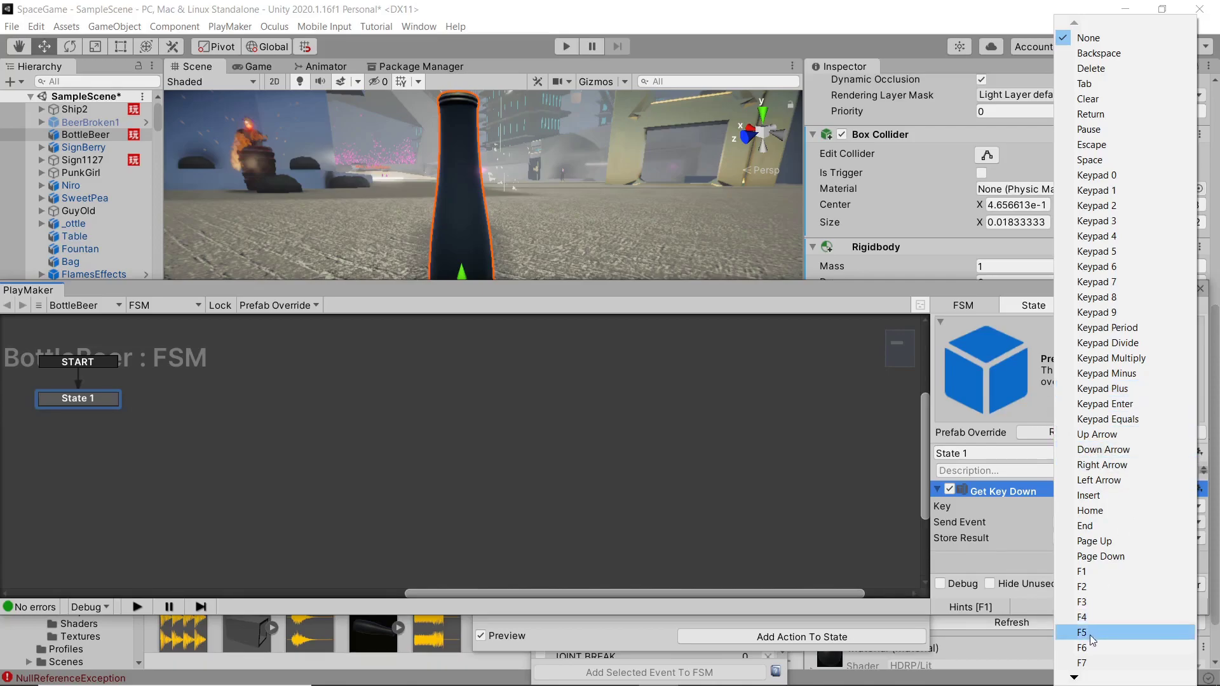
mouse_move(1074, 678)
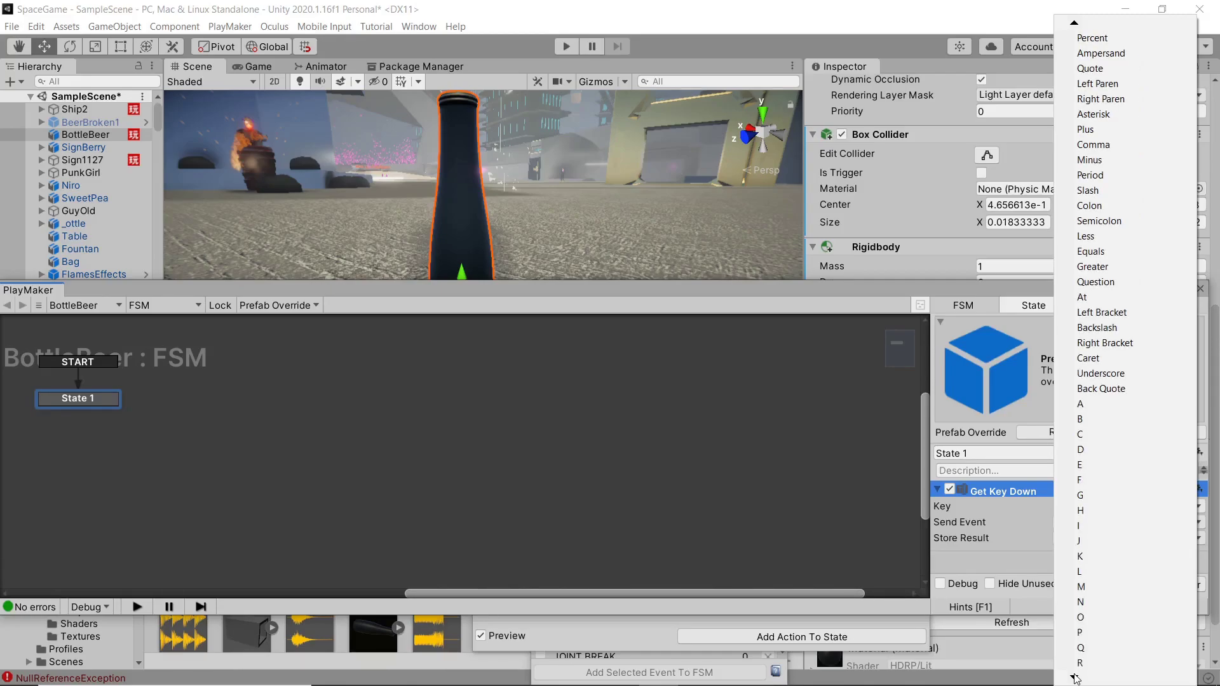
click(1098, 601)
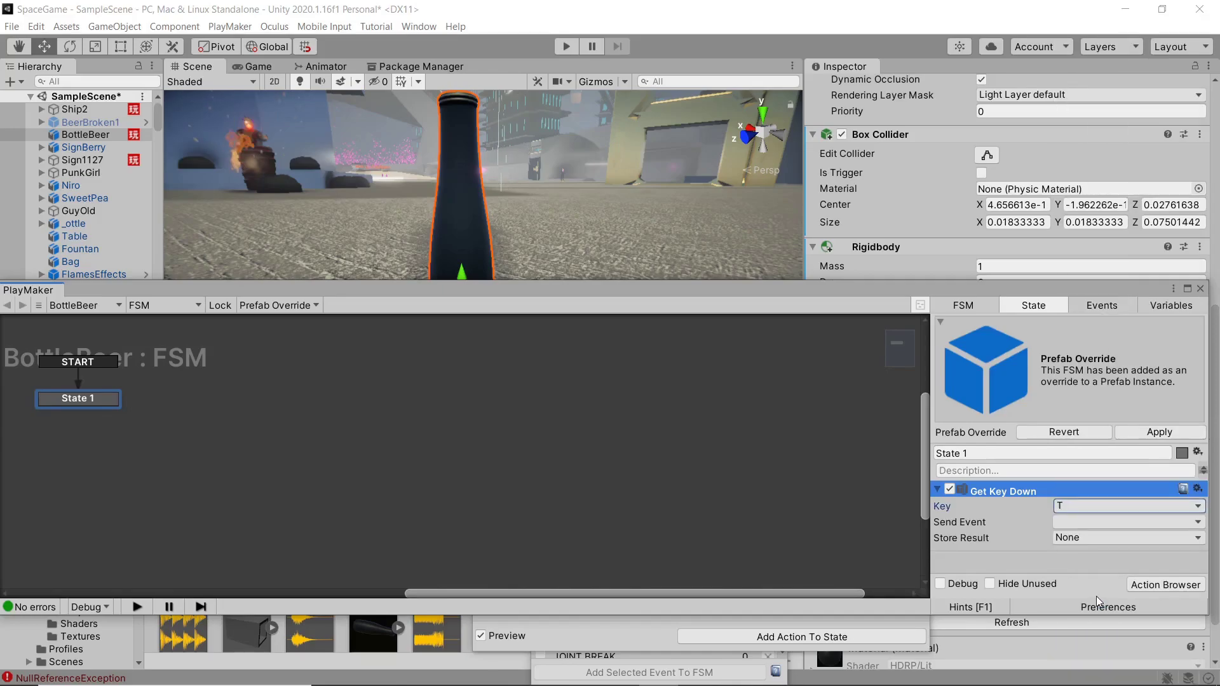
click(1080, 521)
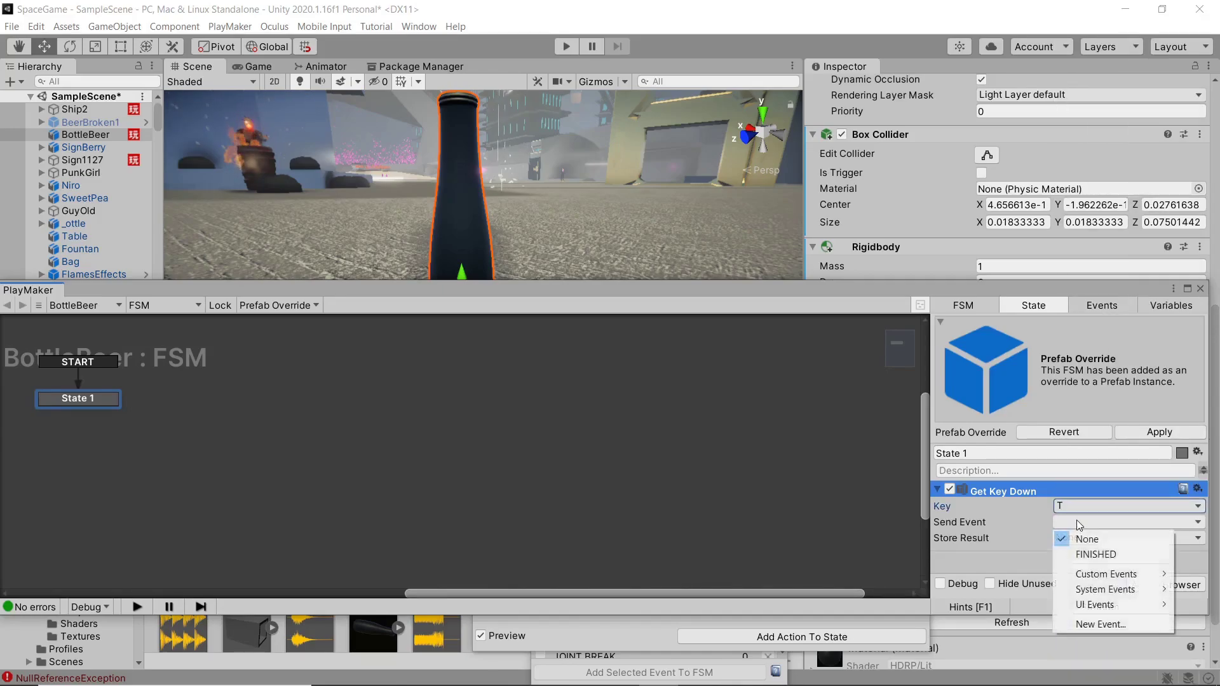
click(1094, 554)
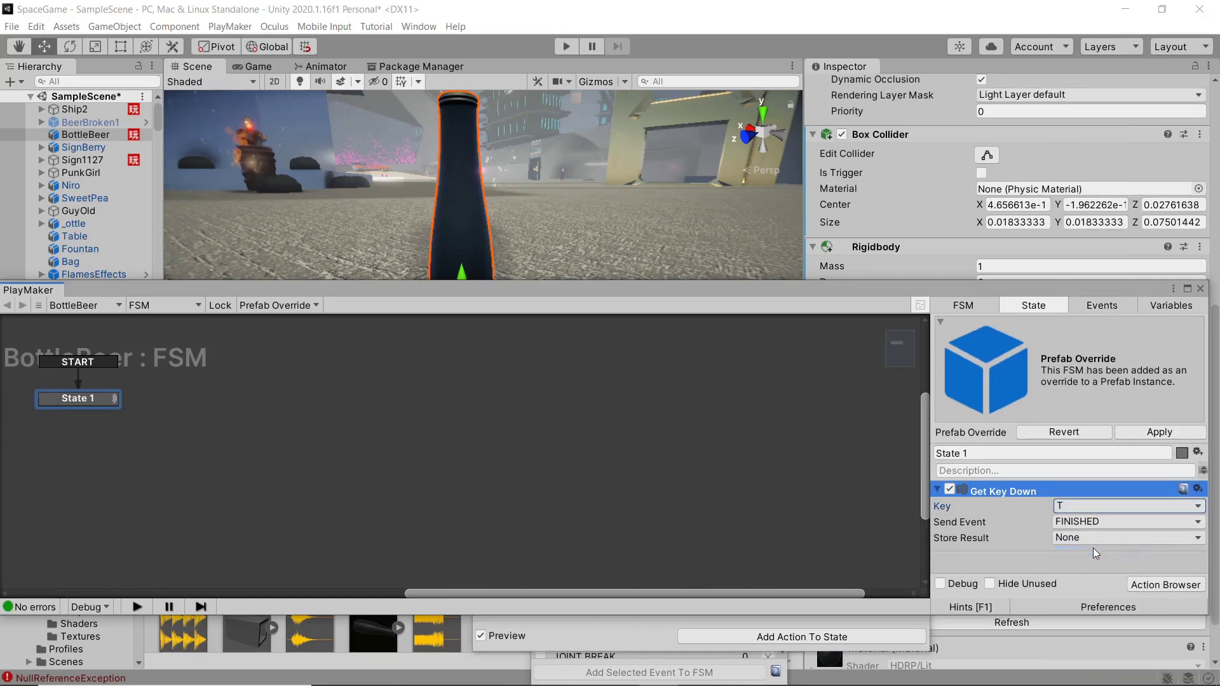
right_click(169, 407)
Add State 2 to the FSM with Create Object and Destroy Self actions.
click(175, 412)
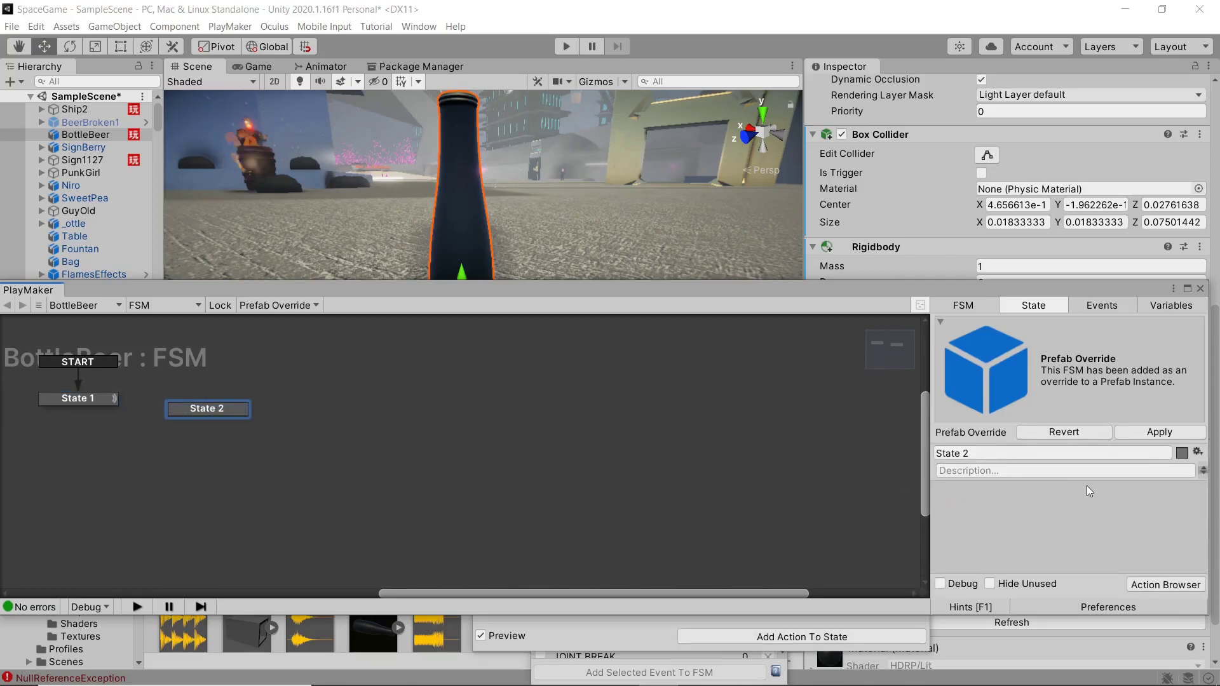
click(1154, 586)
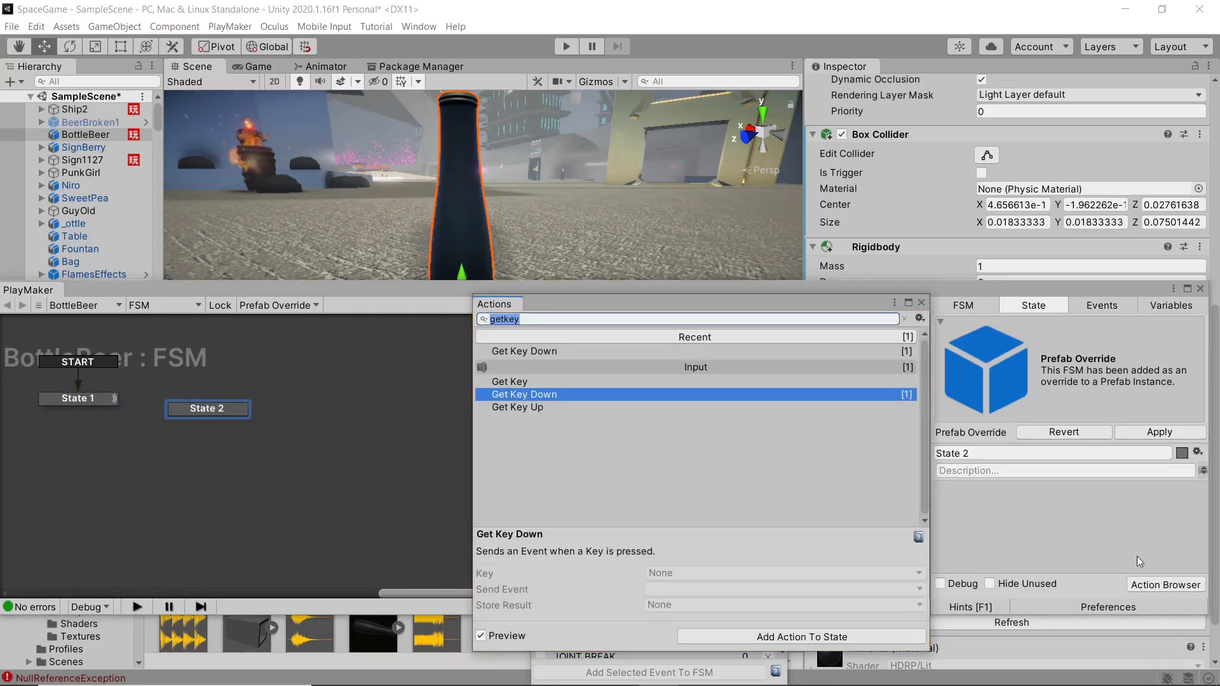
text(creat)
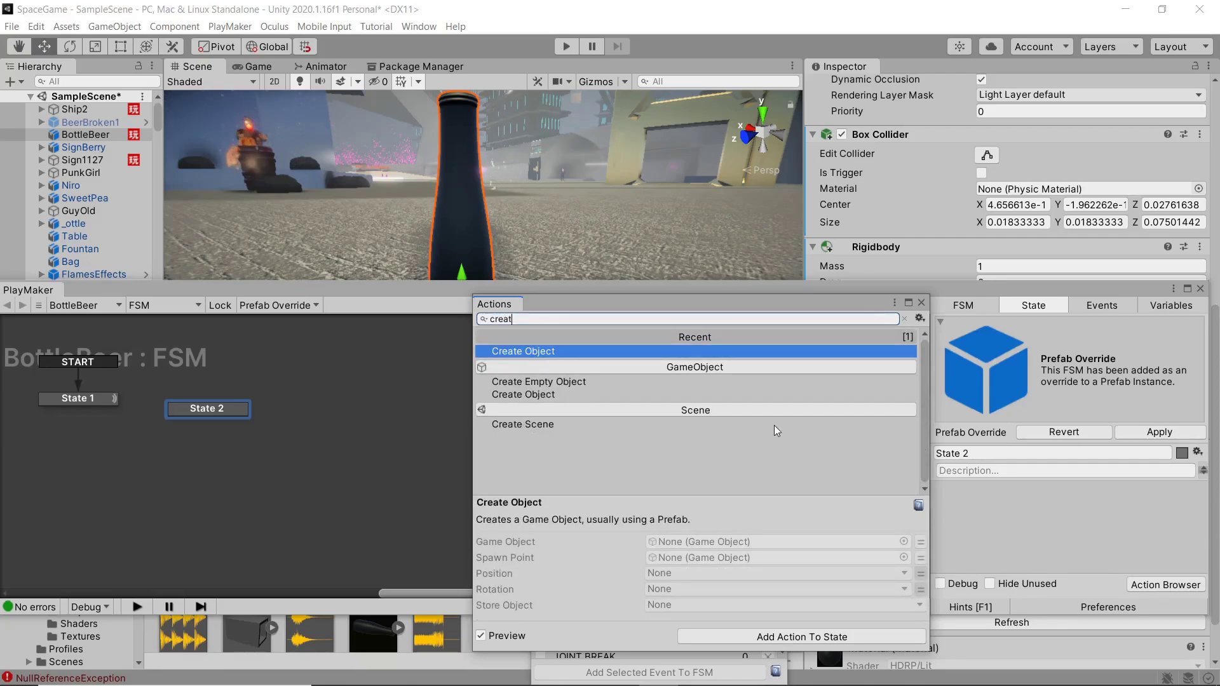
key(Return)
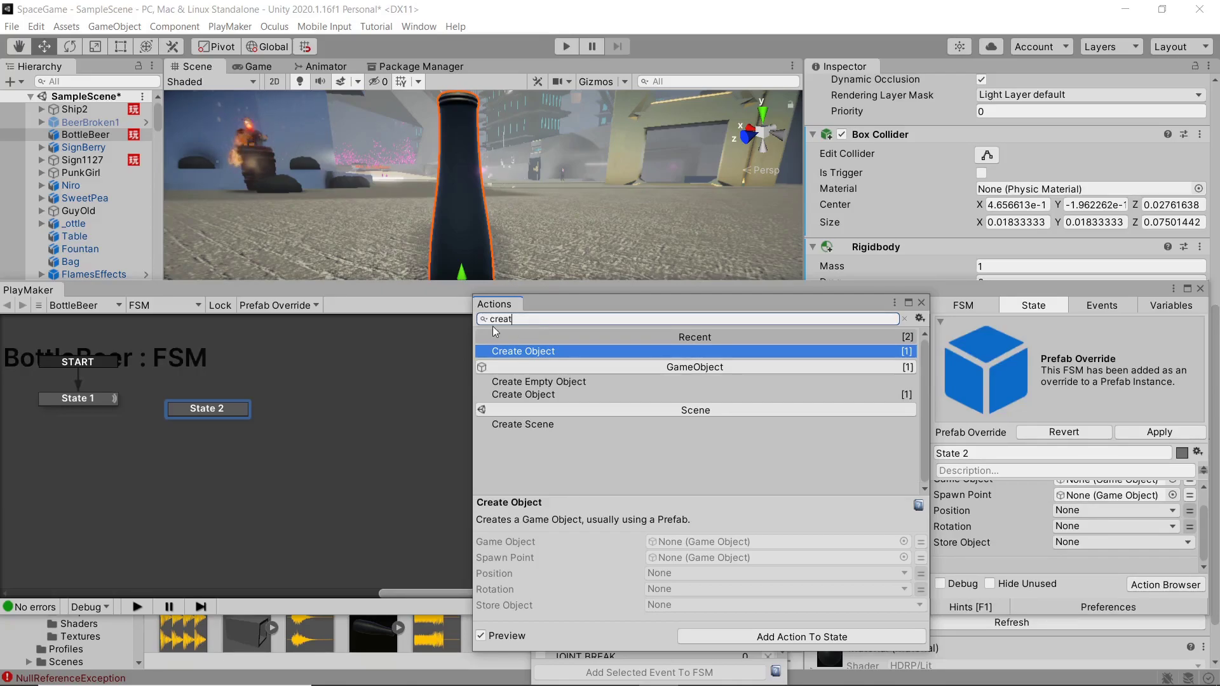
key(BackSpace)
key(BackSpace)
key(BackSpace)
key(BackSpace)
key(BackSpace)
text(des)
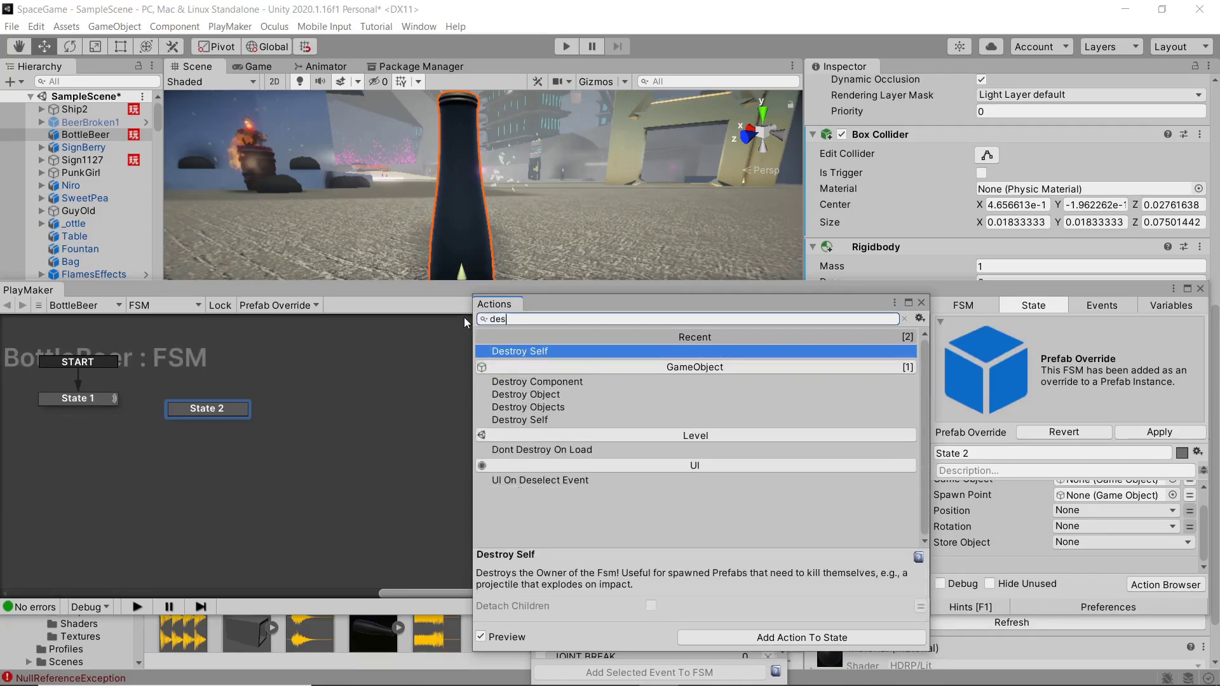
click(922, 303)
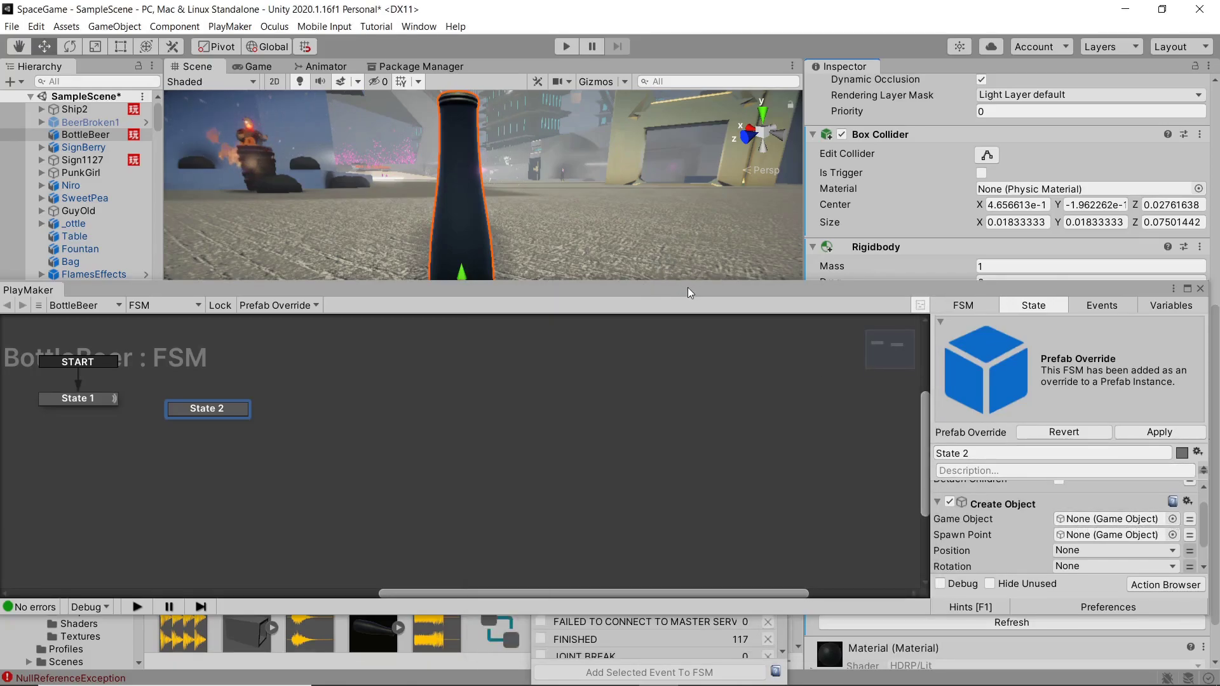
drag(687, 287, 679, 101)
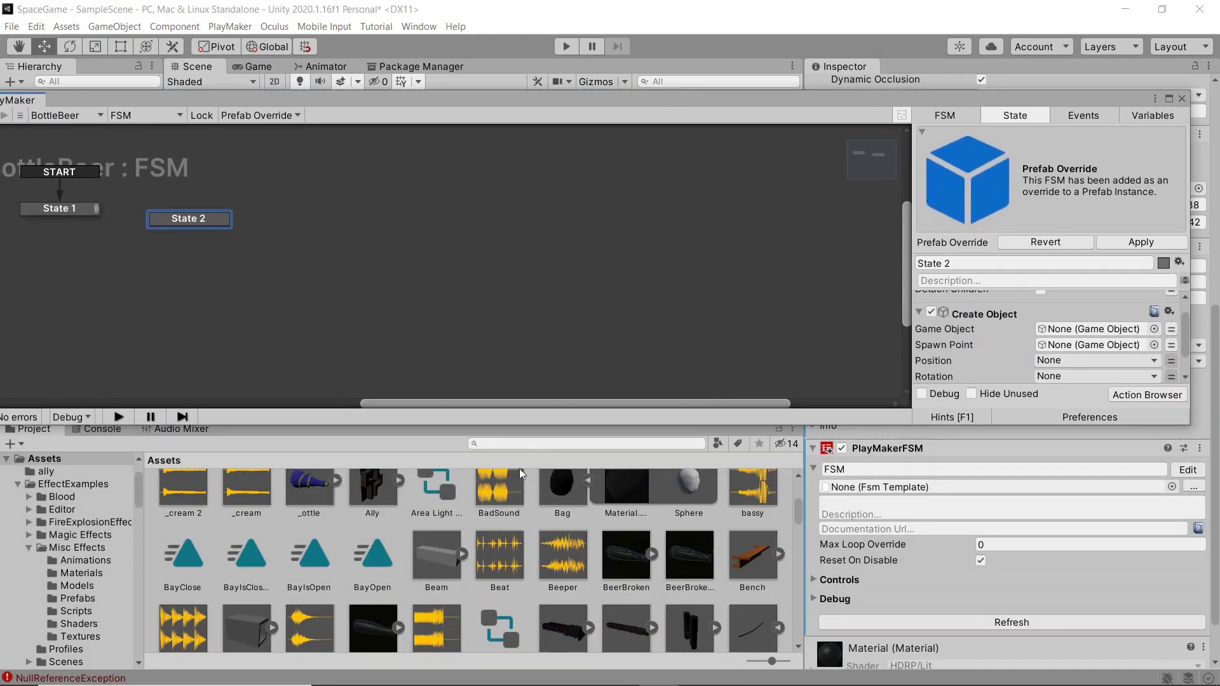
Set Create Object to spawn the BeerBroken1 prefab at BottleBeer as spawn point.
click(527, 443)
text(b)
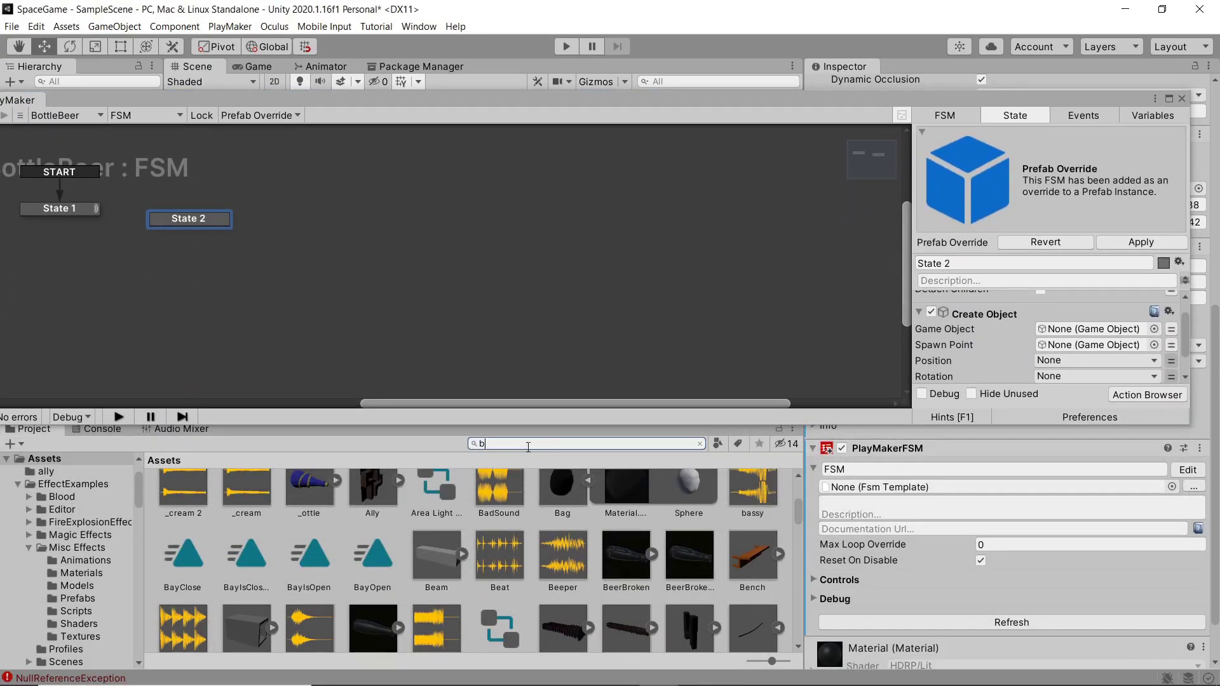
text(eer)
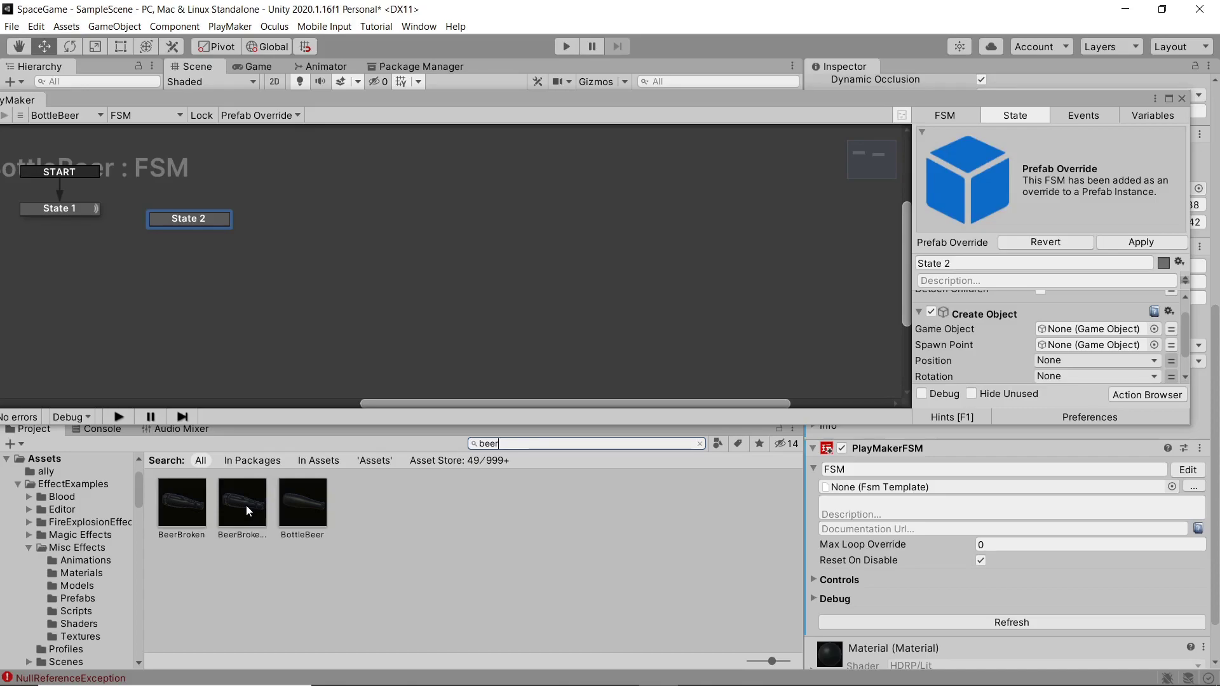
drag(246, 505, 1064, 329)
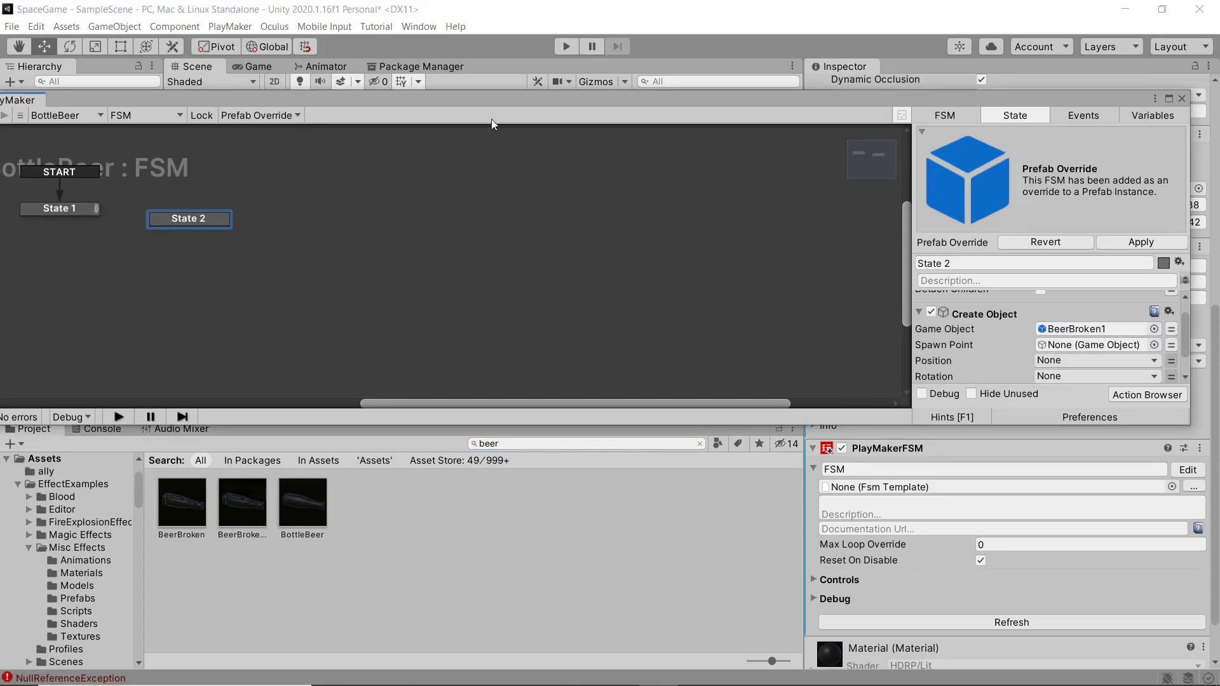
drag(502, 101, 508, 333)
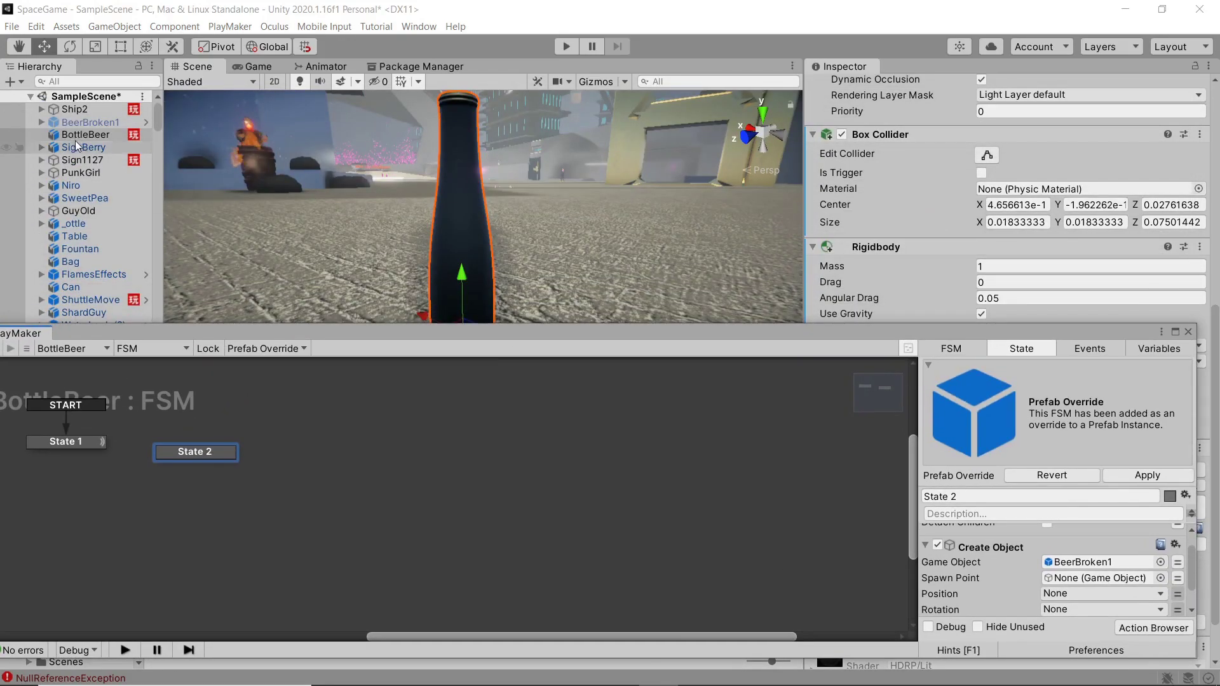
drag(75, 134, 1070, 589)
Move Destroy Self below Create Object, leaving Detach Children off.
scroll(1003, 570, down, 2)
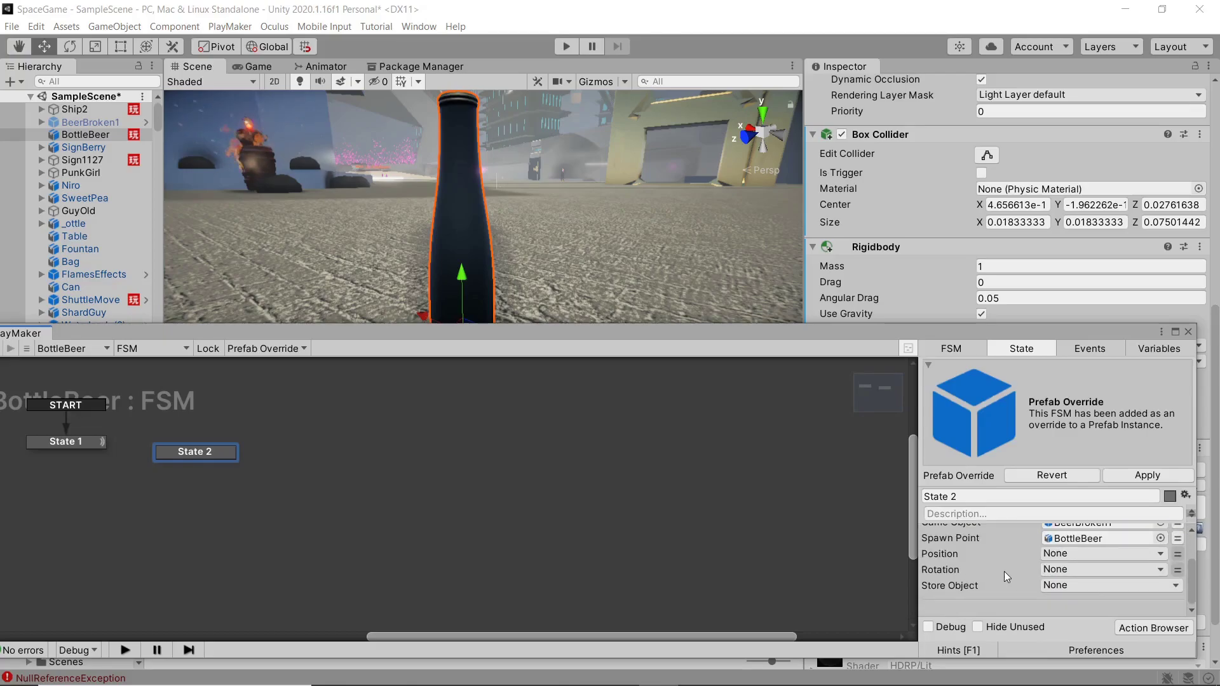
scroll(1015, 571, up, 2)
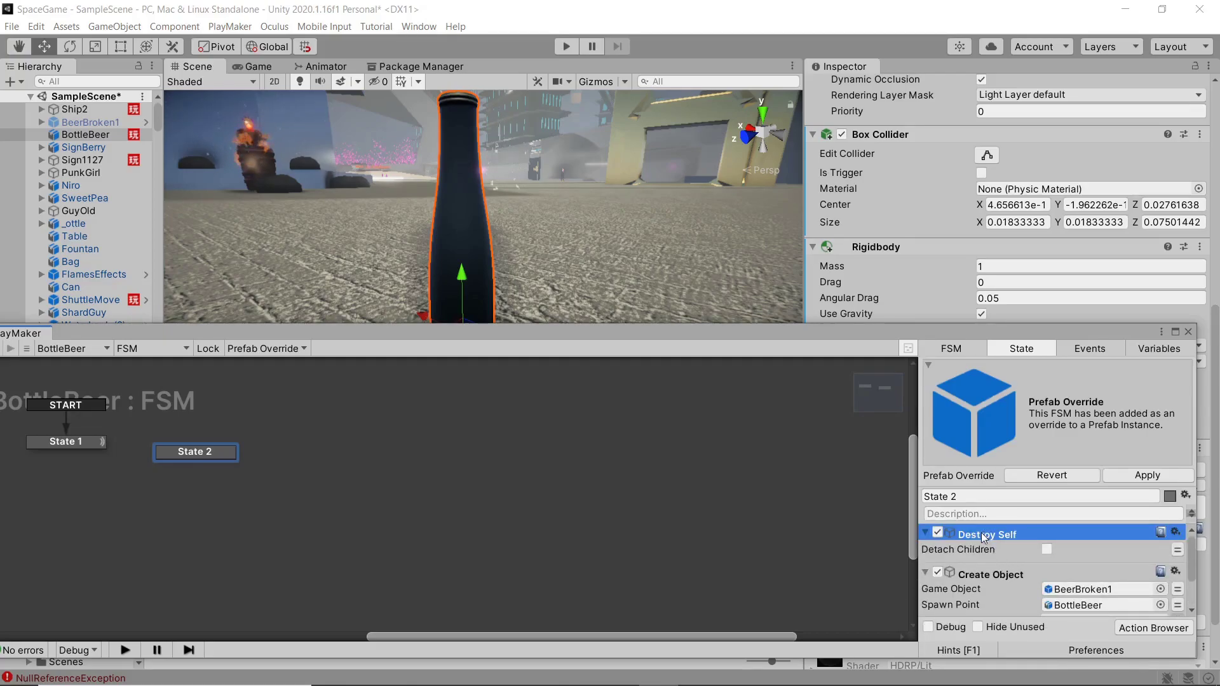
drag(981, 532, 1002, 619)
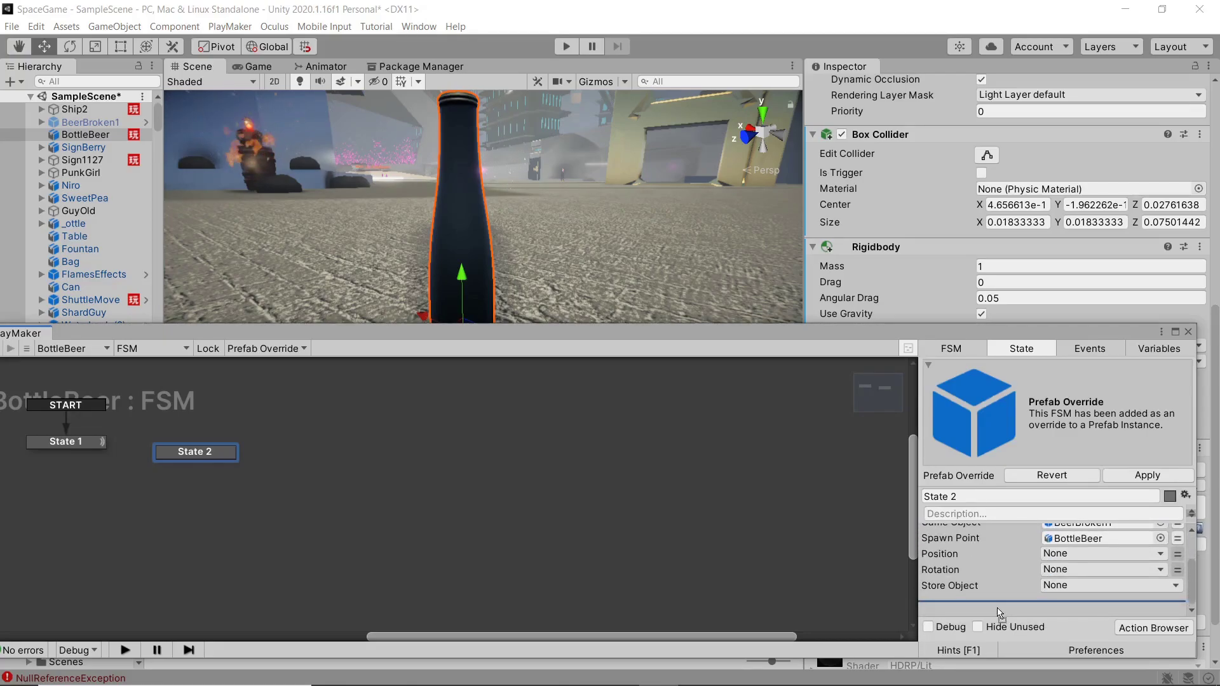
scroll(982, 554, down, 1)
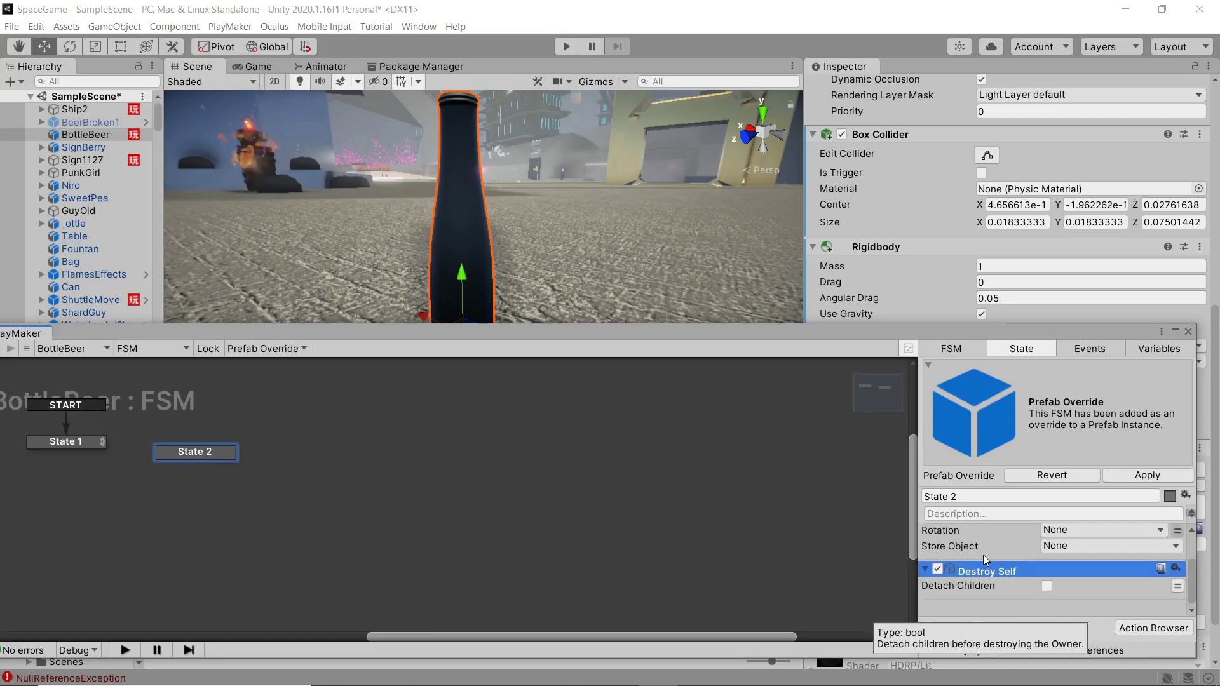
click(993, 608)
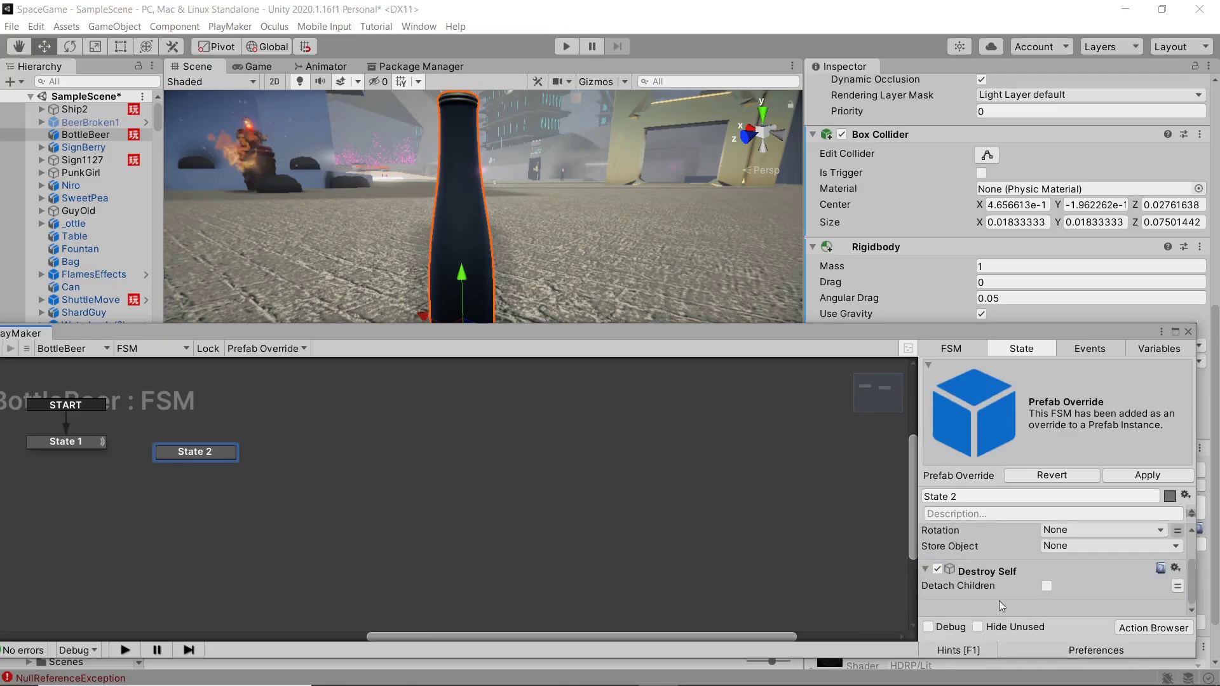
right_click(1008, 572)
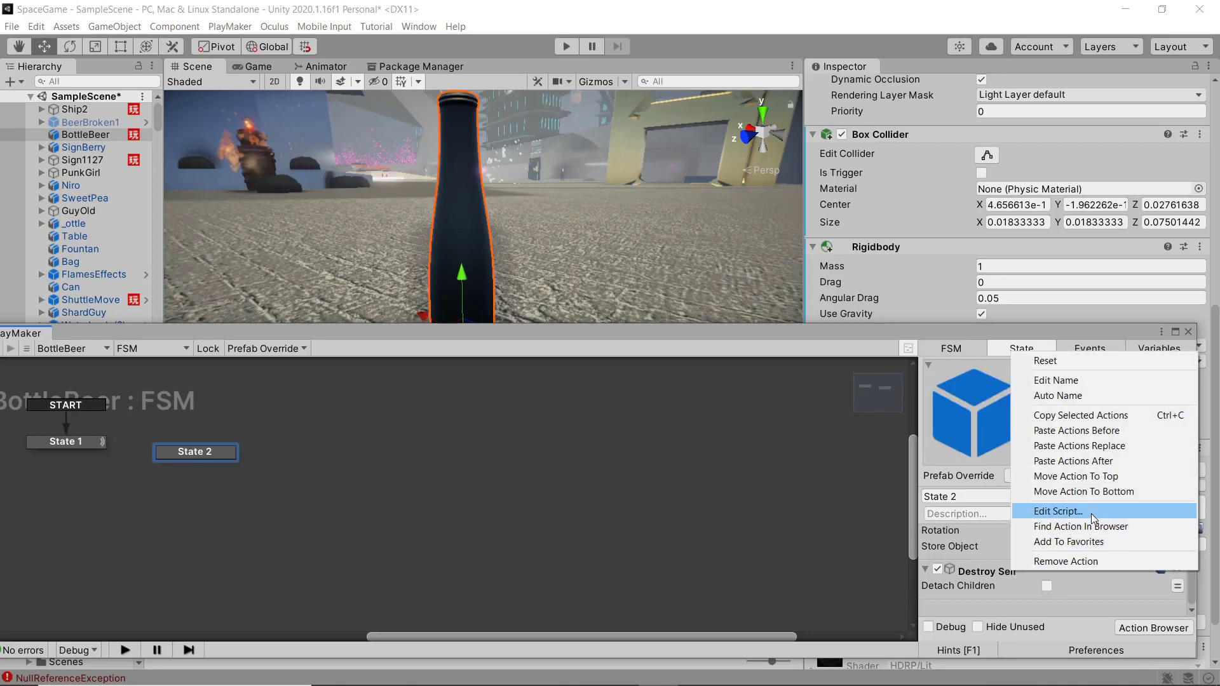
click(1020, 588)
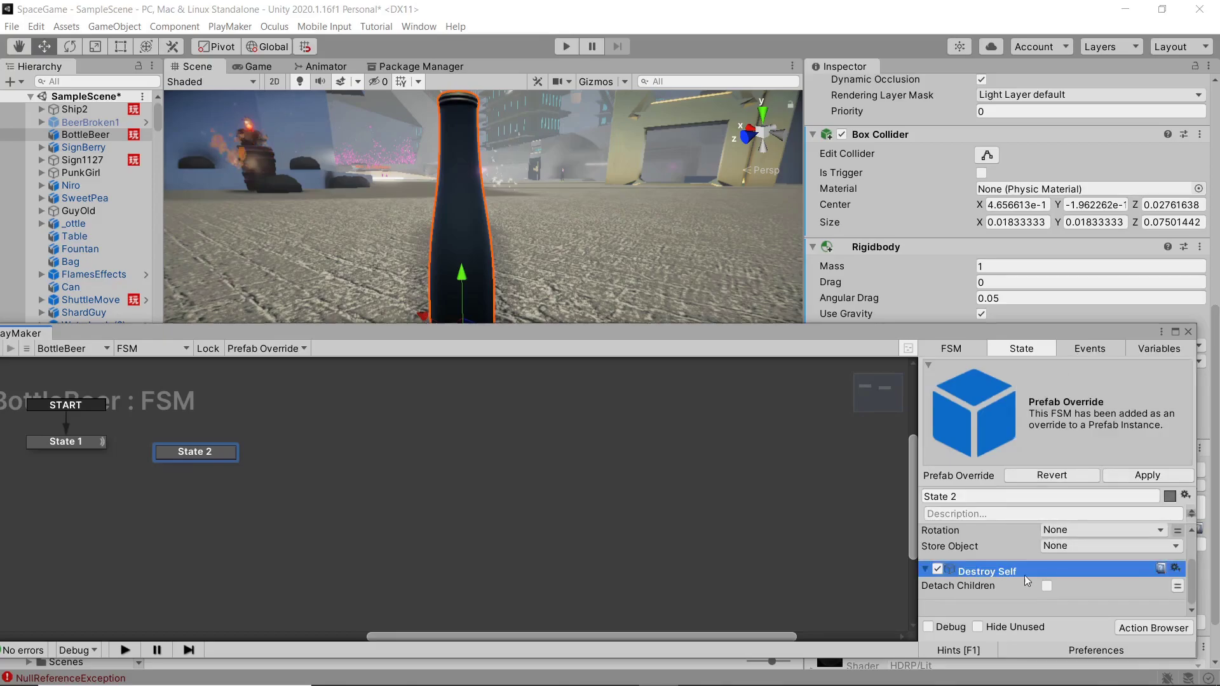
click(1087, 601)
right_click(1084, 605)
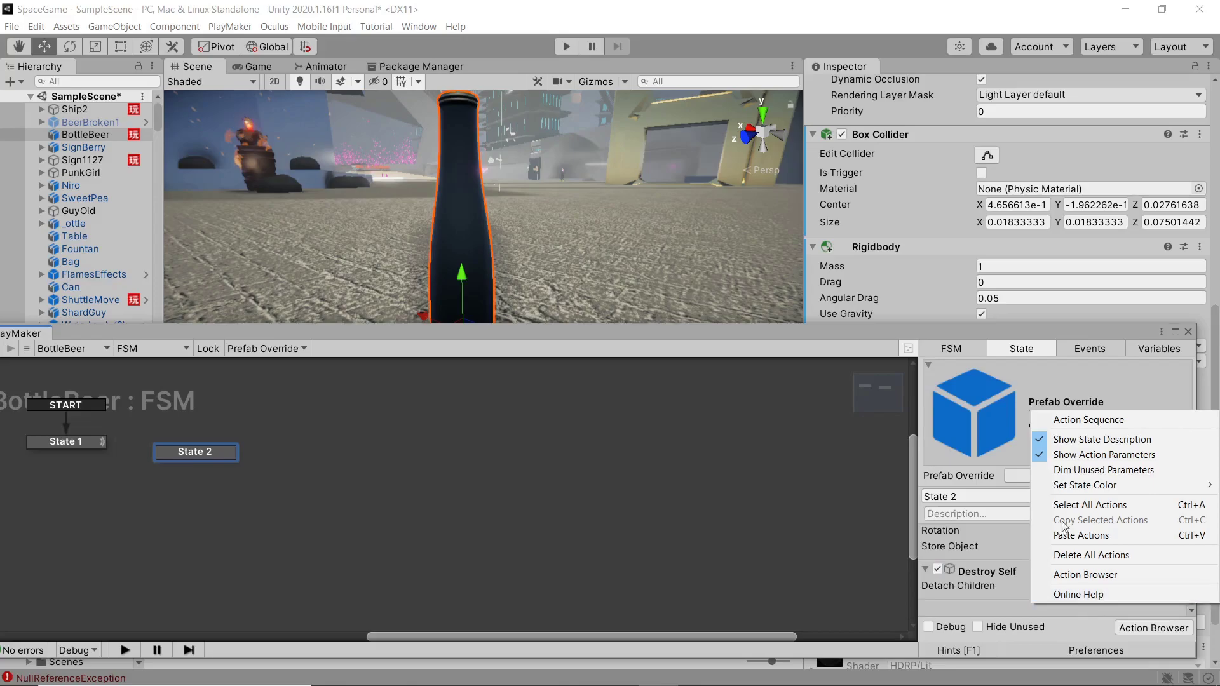
click(1088, 420)
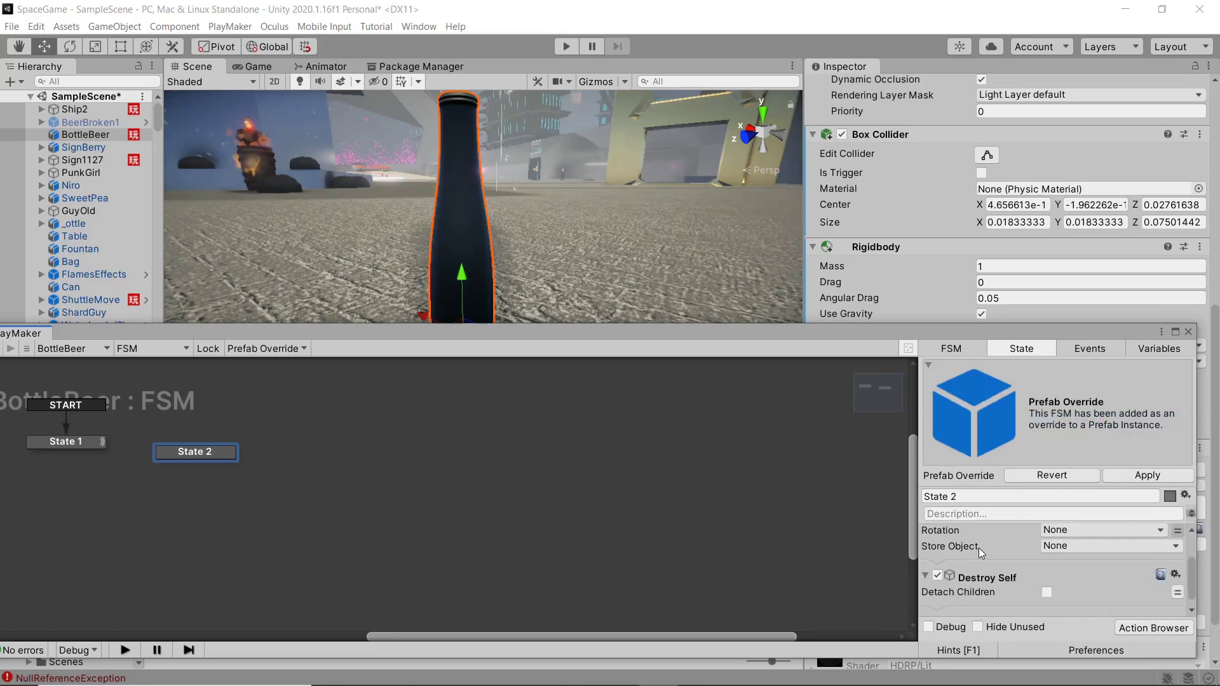
Connect State 1's FINISHED transition to State 2, then close the PlayMaker editor.
click(90, 439)
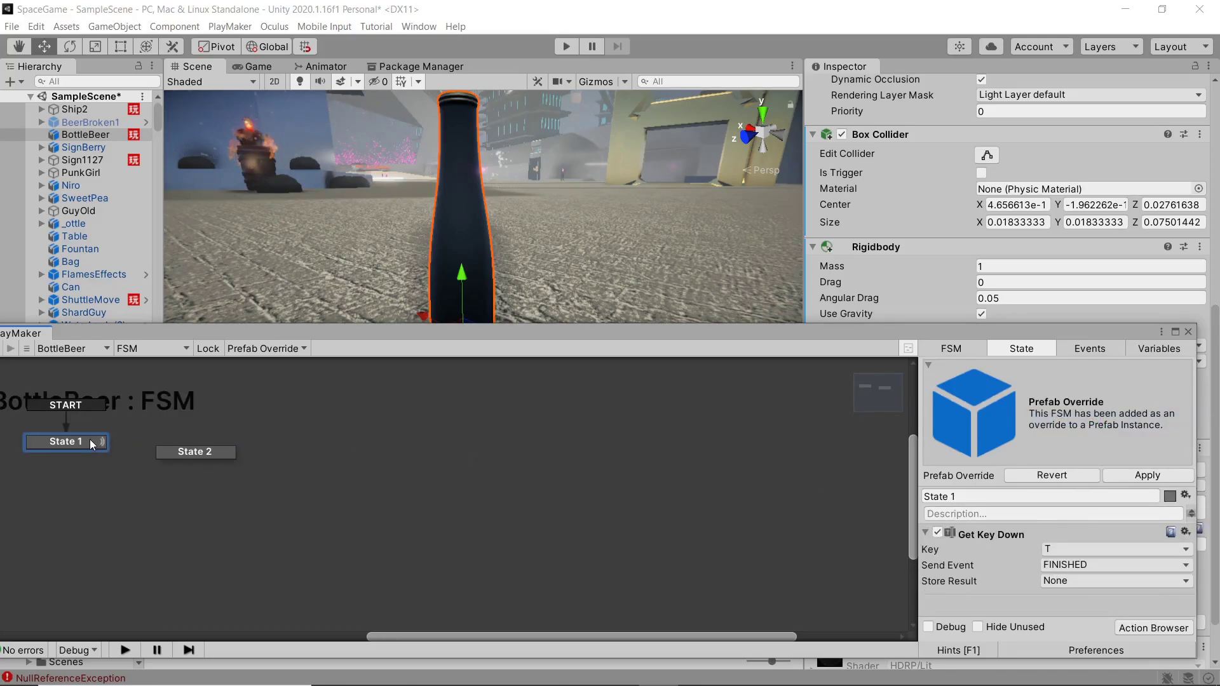
right_click(90, 440)
mouse_move(159, 448)
click(302, 450)
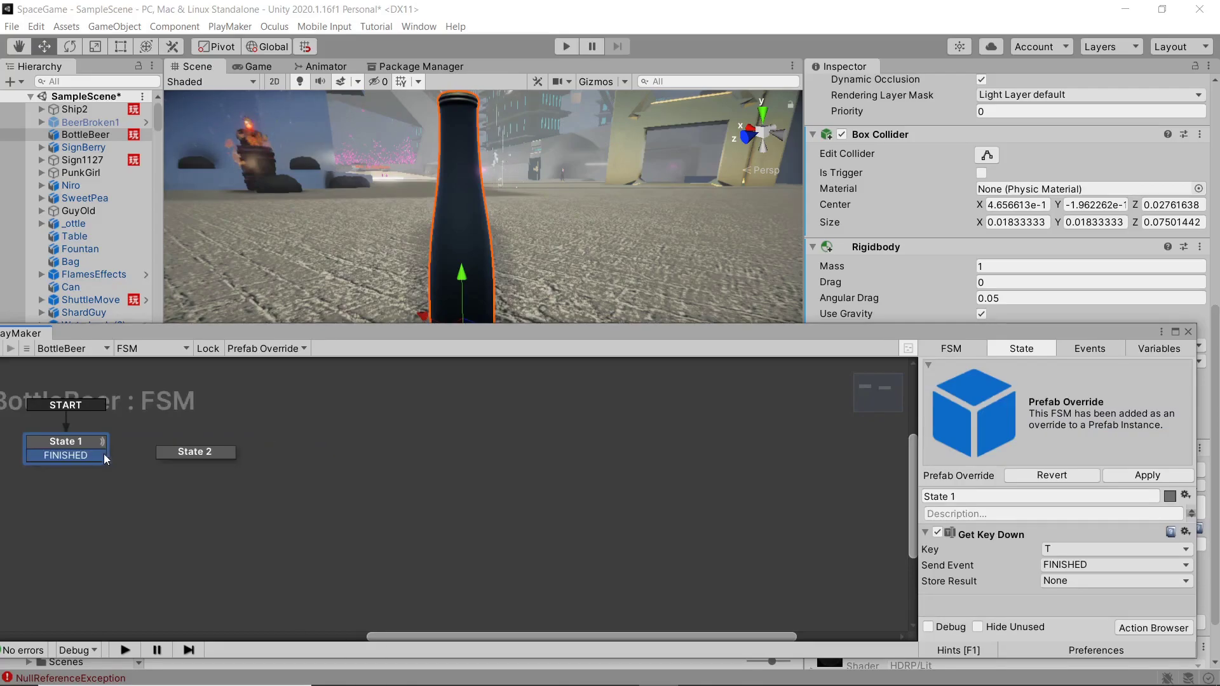
drag(104, 453, 184, 451)
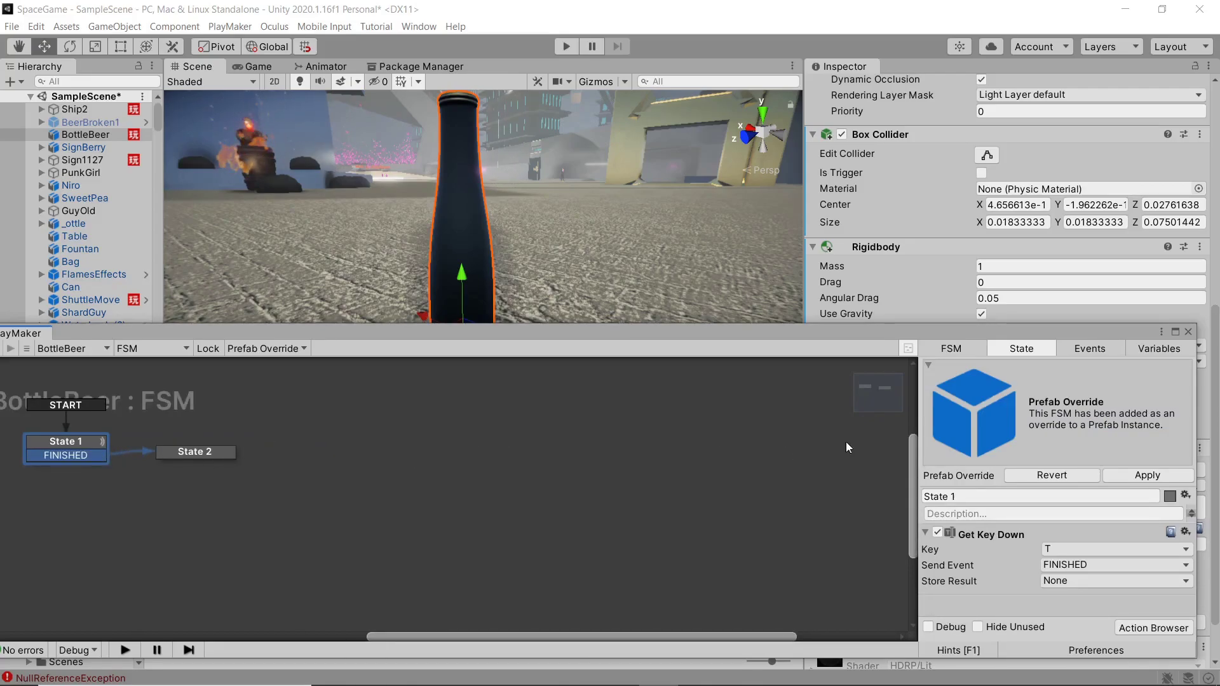
click(1188, 332)
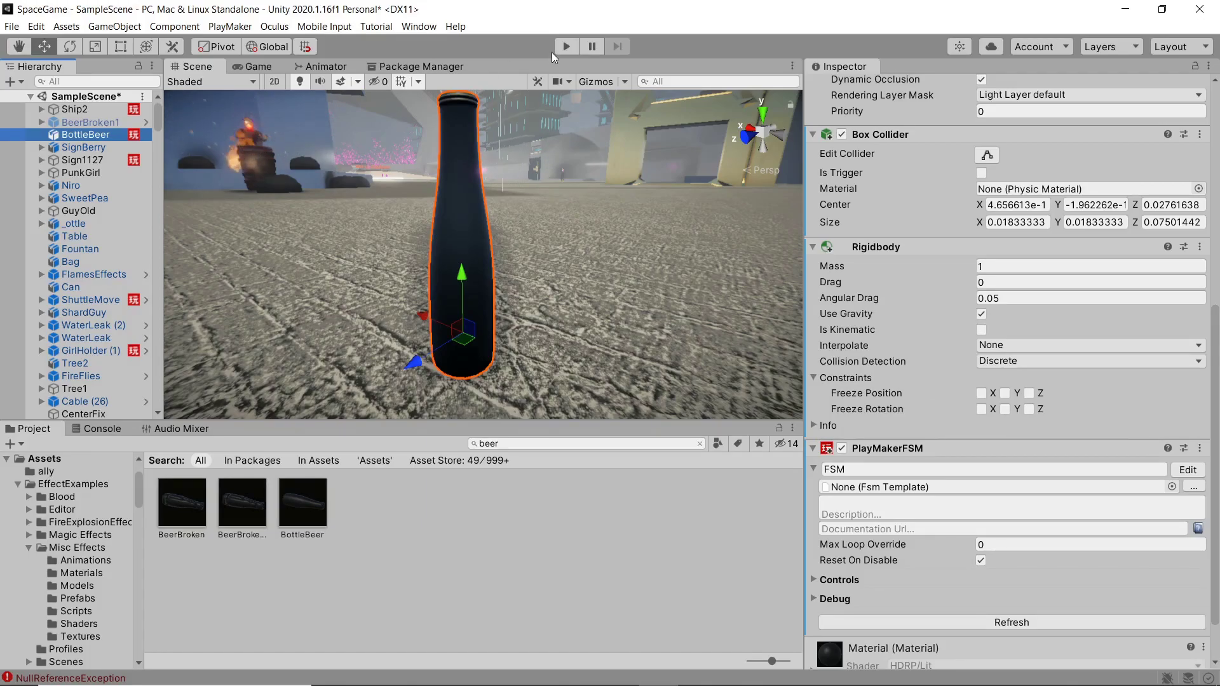
Run the scene in the Game view and break the bottle into BeerBroken1(Clone) fragments.
click(258, 67)
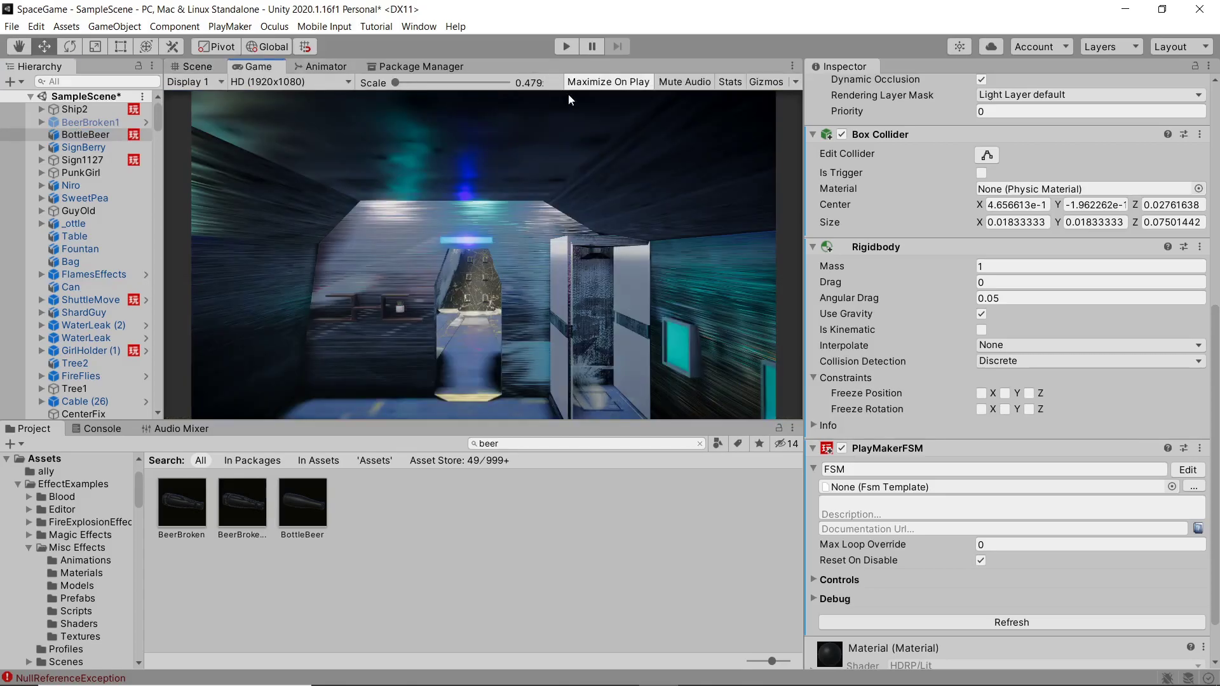
click(566, 46)
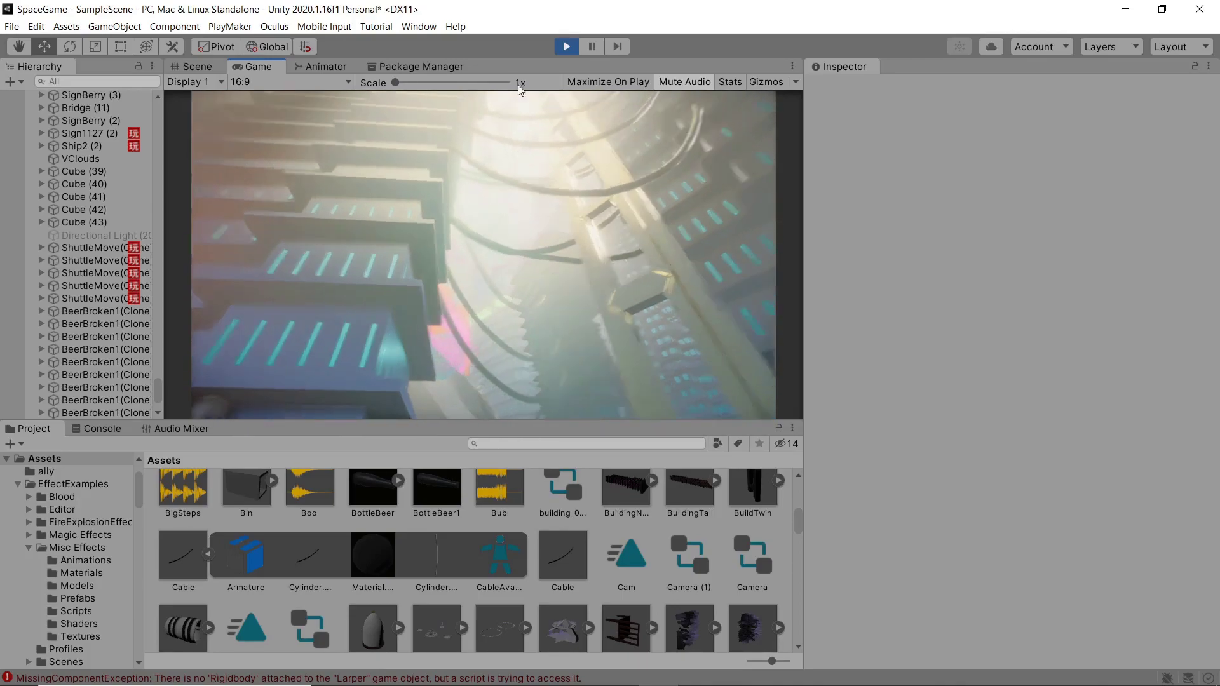
scroll(519, 89, up, 2)
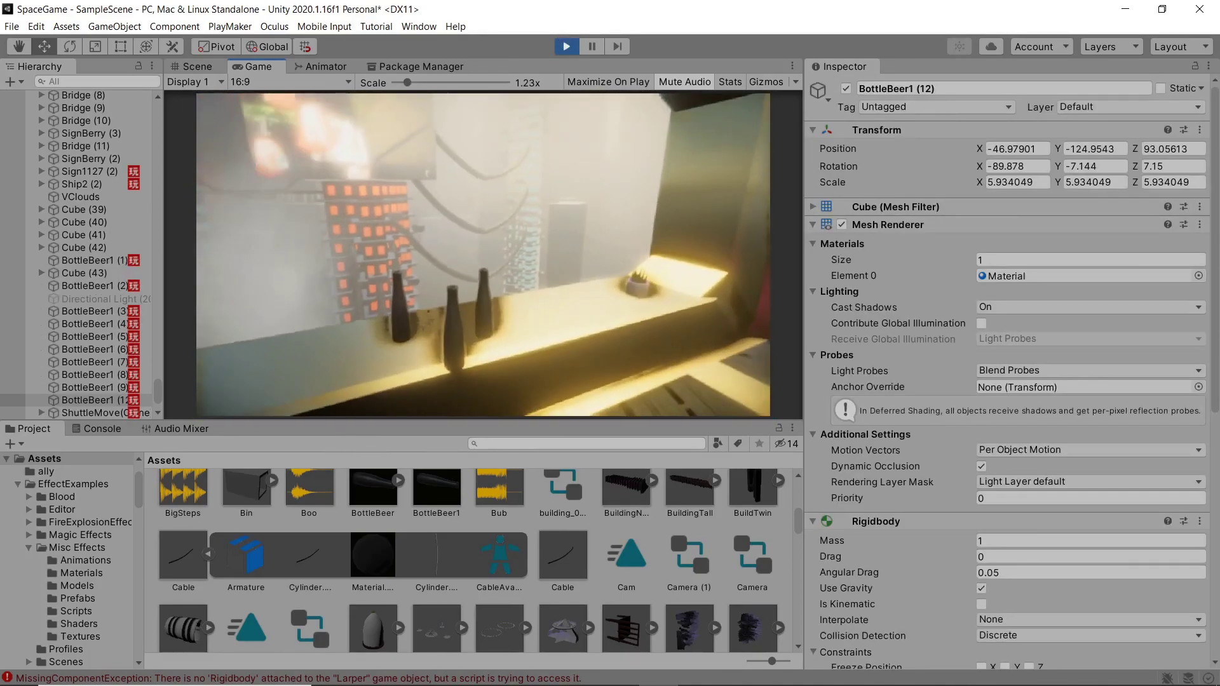